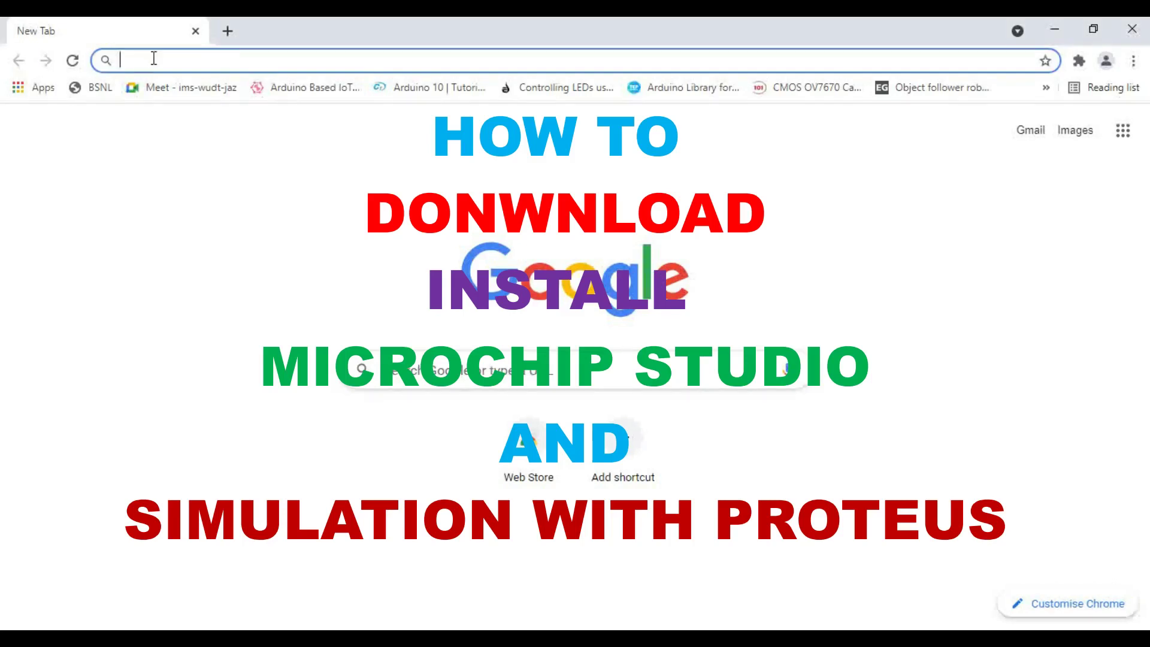
# - Search the web for "microchip studio download" and open the Microchip Studio for AVR and SAM Devices result
pyautogui.write('mic')
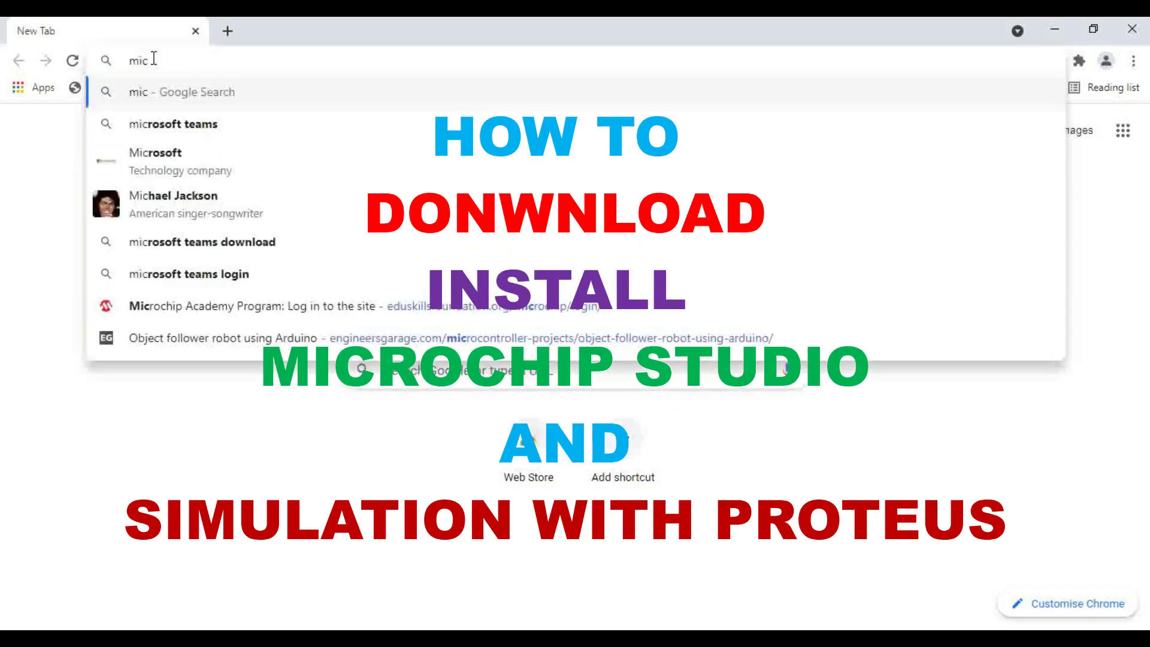
pyautogui.write('rochi')
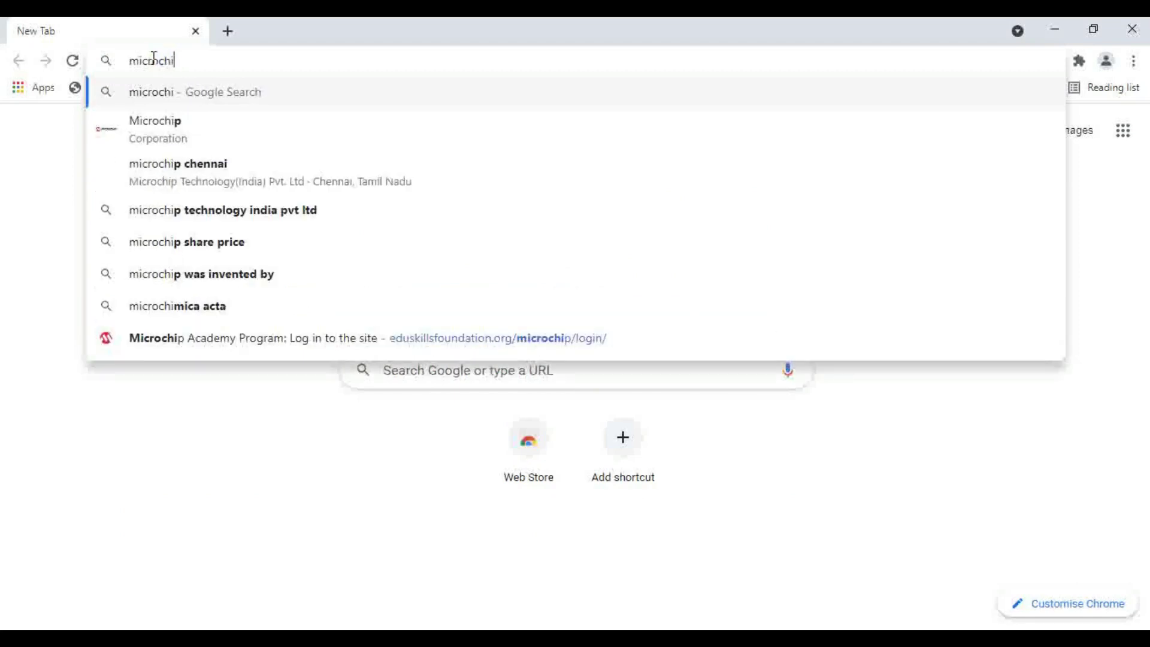
pyautogui.write('p')
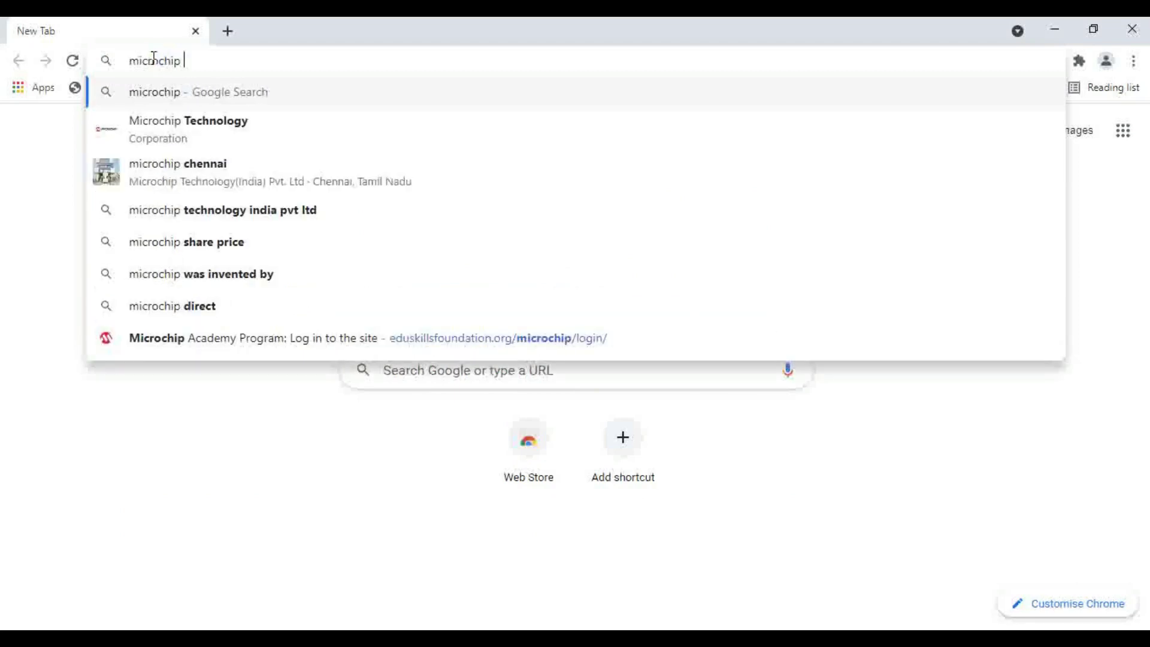
pyautogui.write(' studio')
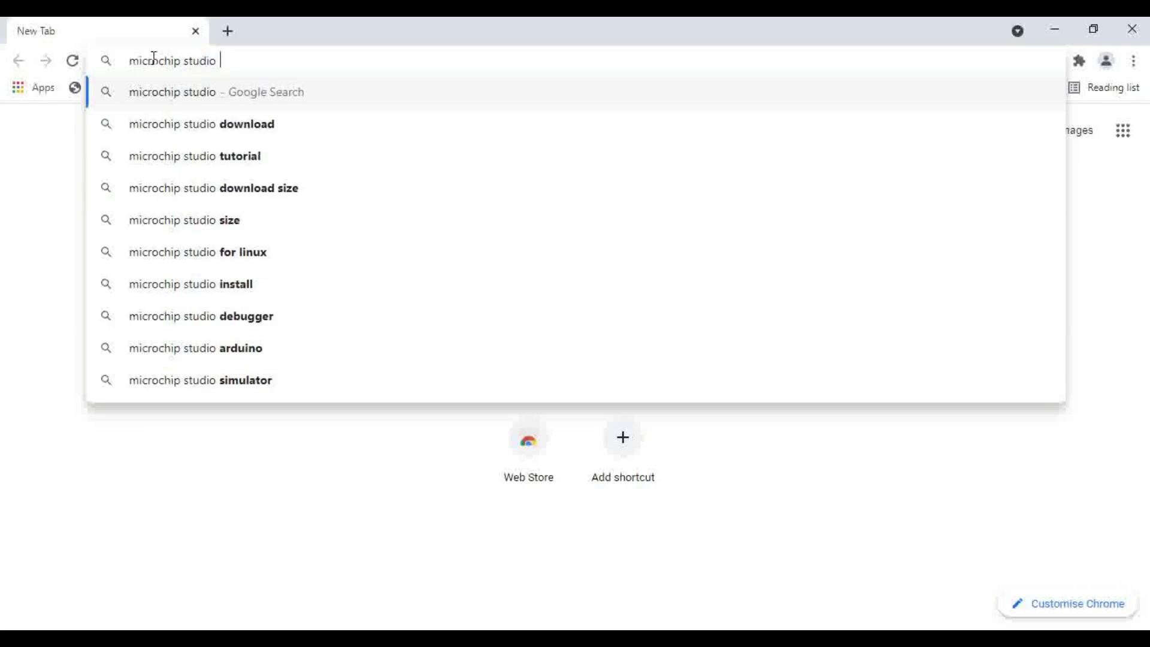
pyautogui.write(' downlo')
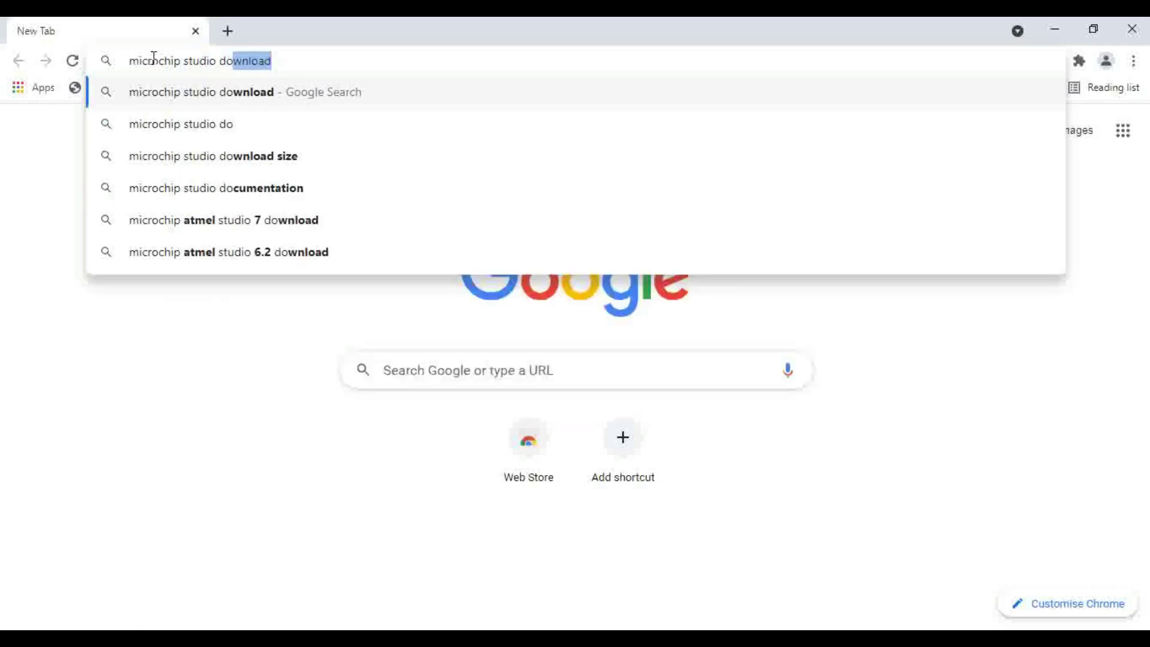
pyautogui.write('ad')
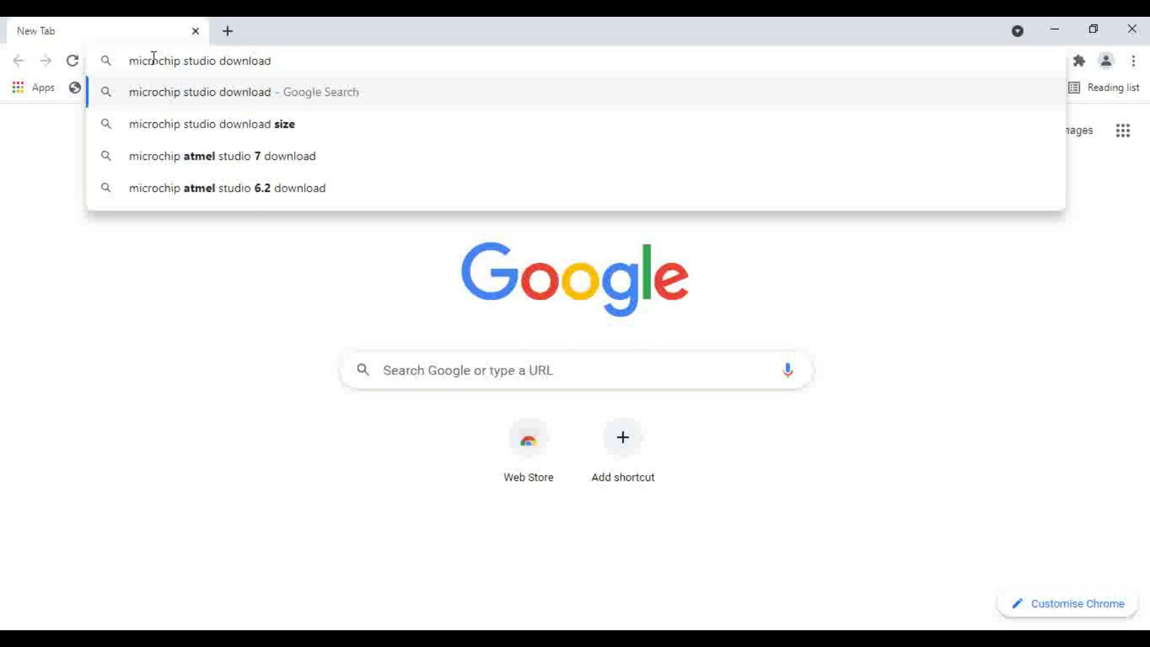
pyautogui.press('Return')
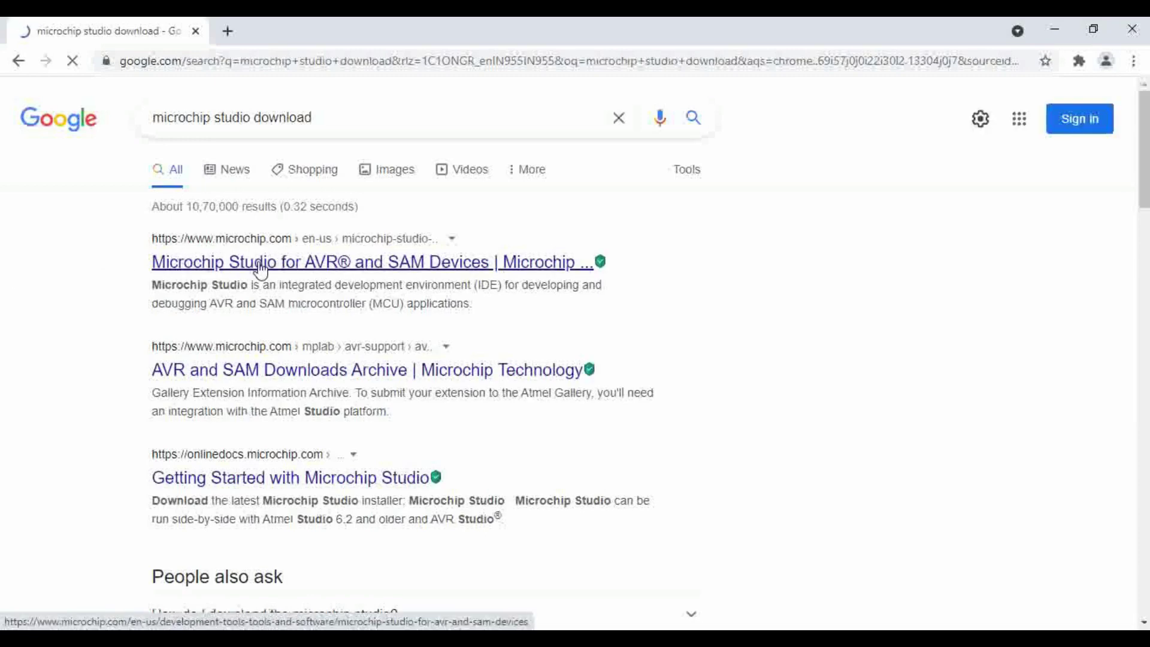
pyautogui.click(261, 264)
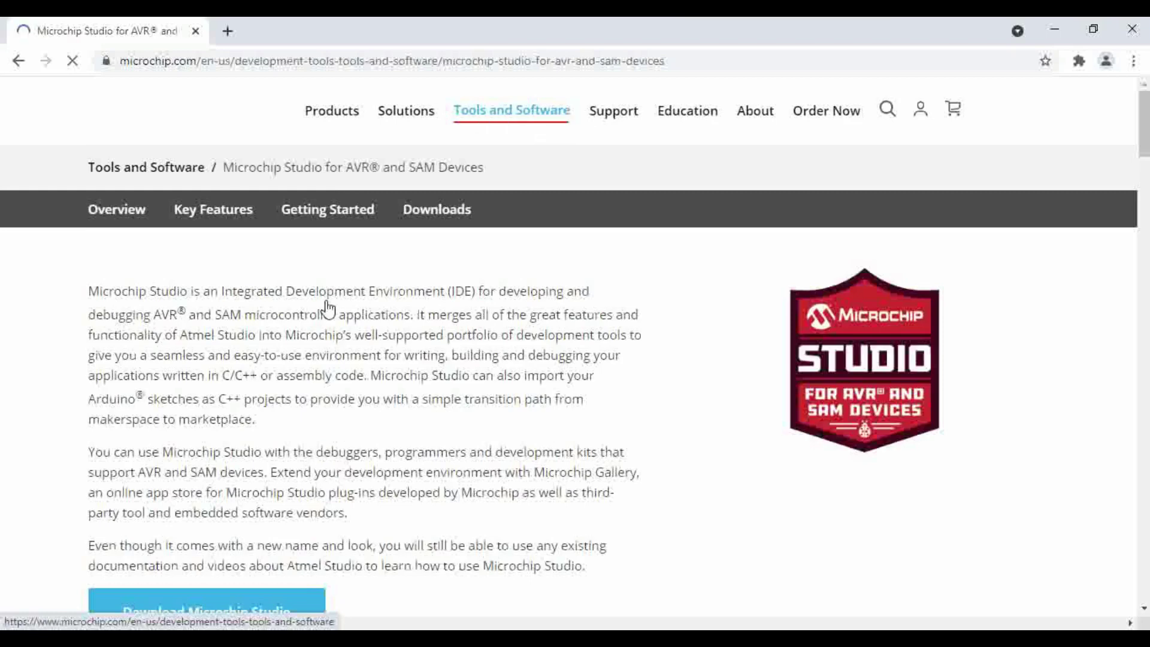
# - Request the Microchip Studio download section on the product page and accept the website's cookies
pyautogui.scroll(-3, 297, 388)
pyautogui.scroll(-3, 297, 388)
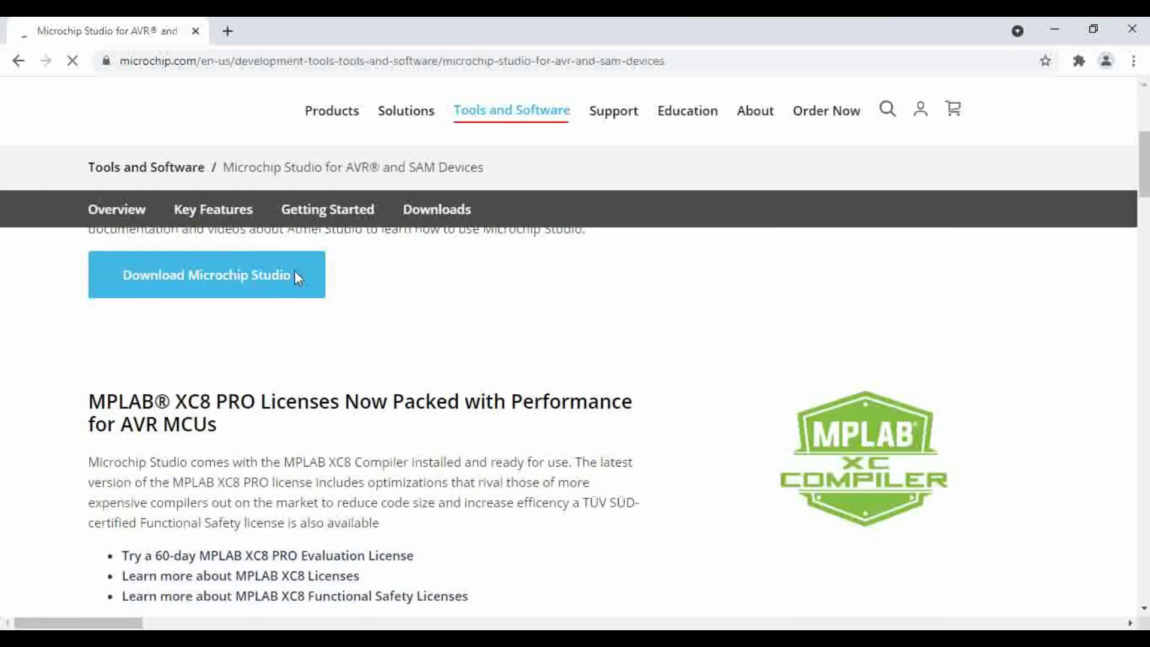
pyautogui.scroll(3, 236, 295)
pyautogui.scroll(-2, 236, 403)
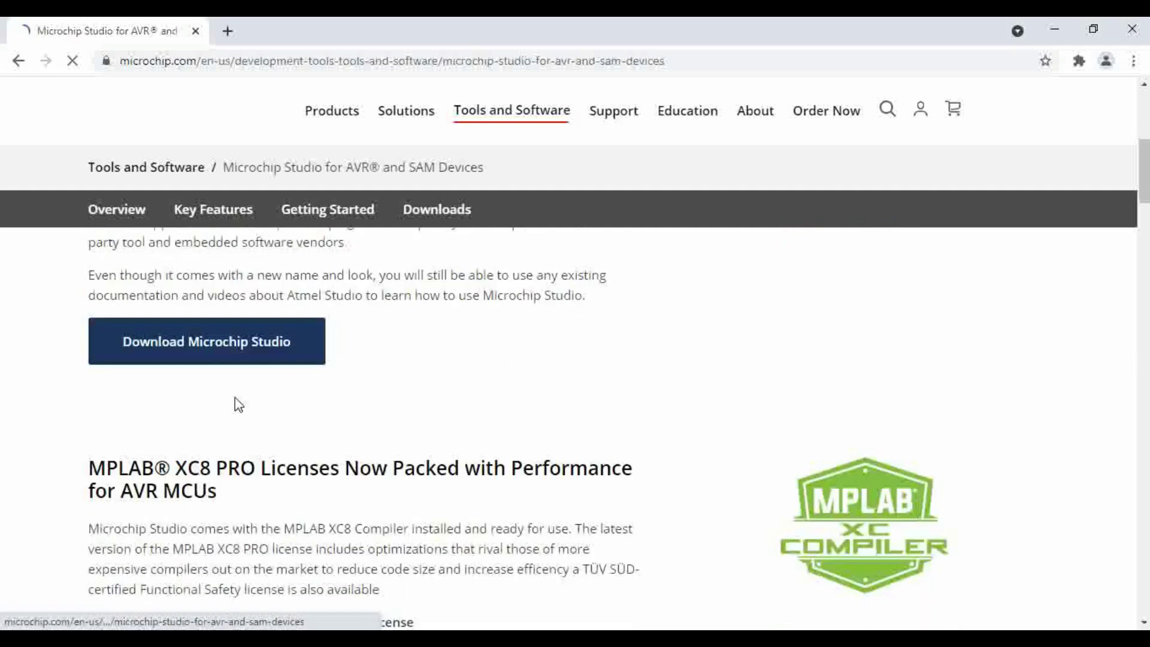
pyautogui.click(236, 347)
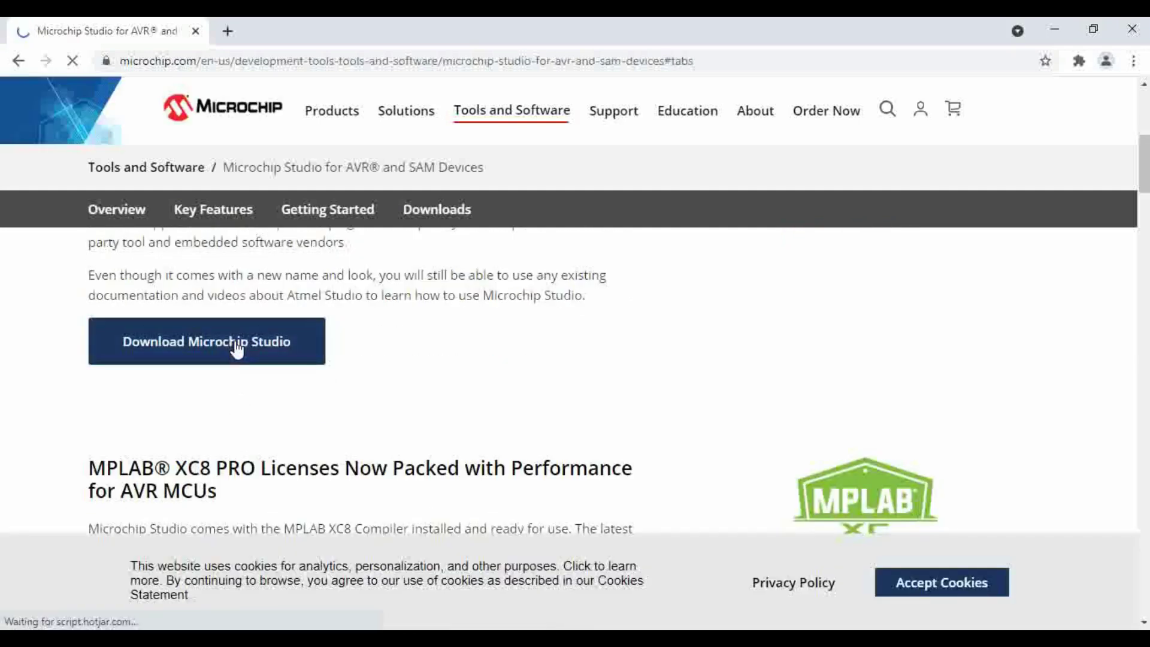
pyautogui.click(945, 587)
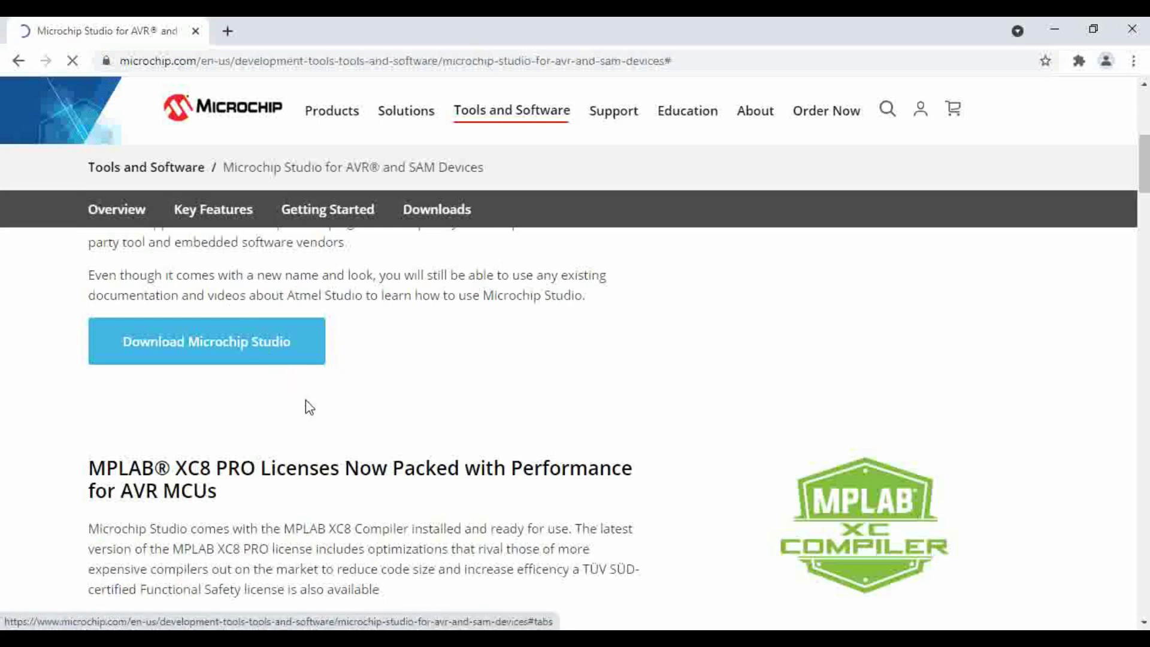
# - Review the product page's title and introduction, and go to its Microchip Studio downloads section
pyautogui.scroll(3, 307, 405)
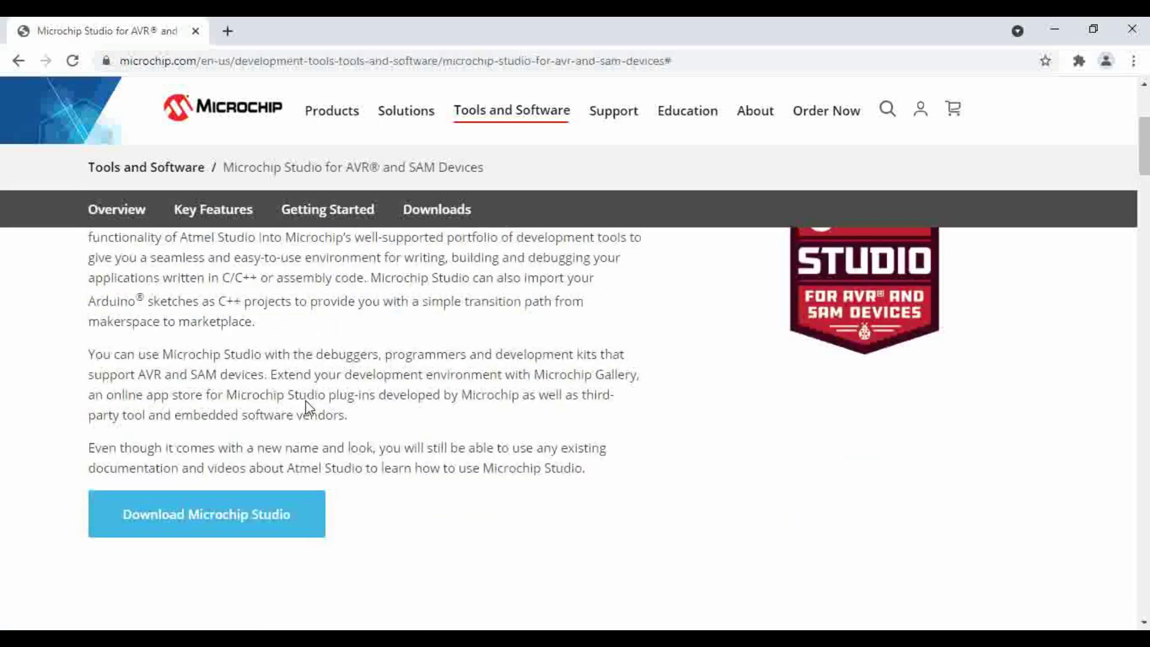
pyautogui.scroll(5, 198, 434)
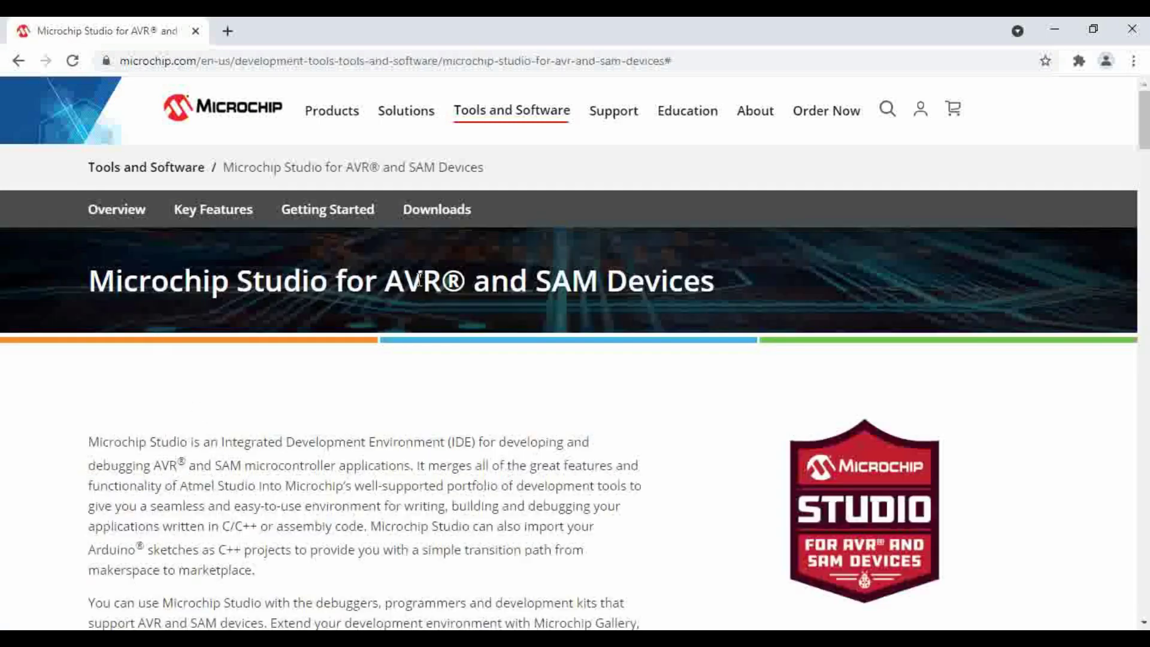
pyautogui.moveTo(727, 292); pyautogui.dragTo(79, 289)
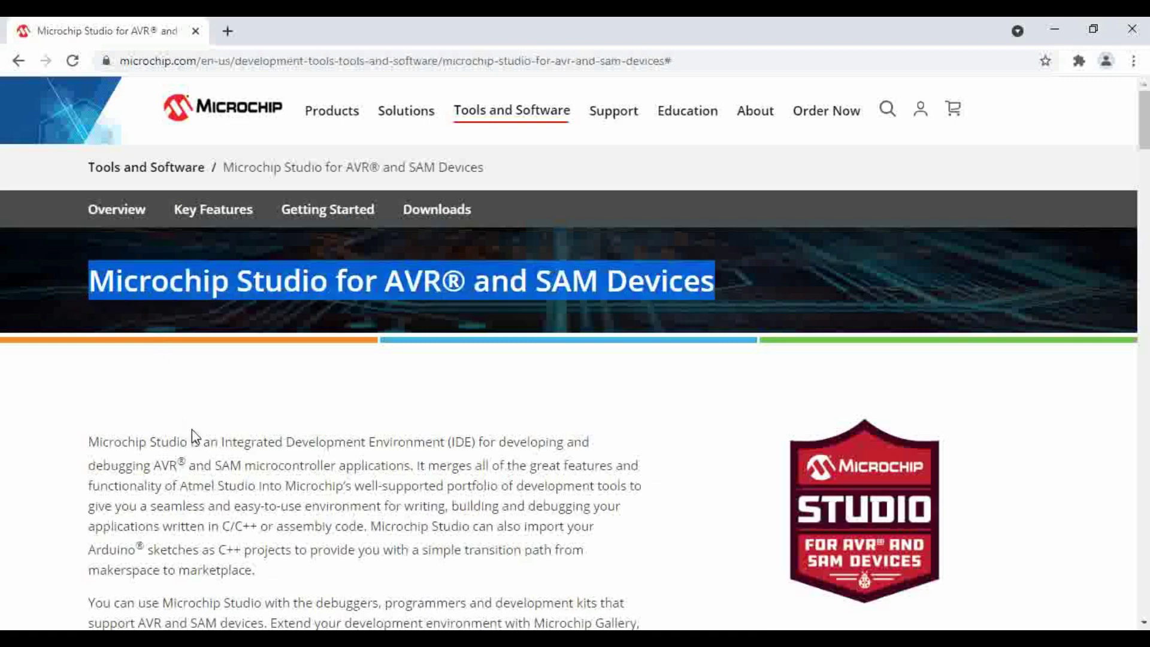
pyautogui.scroll(-5, 192, 429)
pyautogui.scroll(-10, 193, 429)
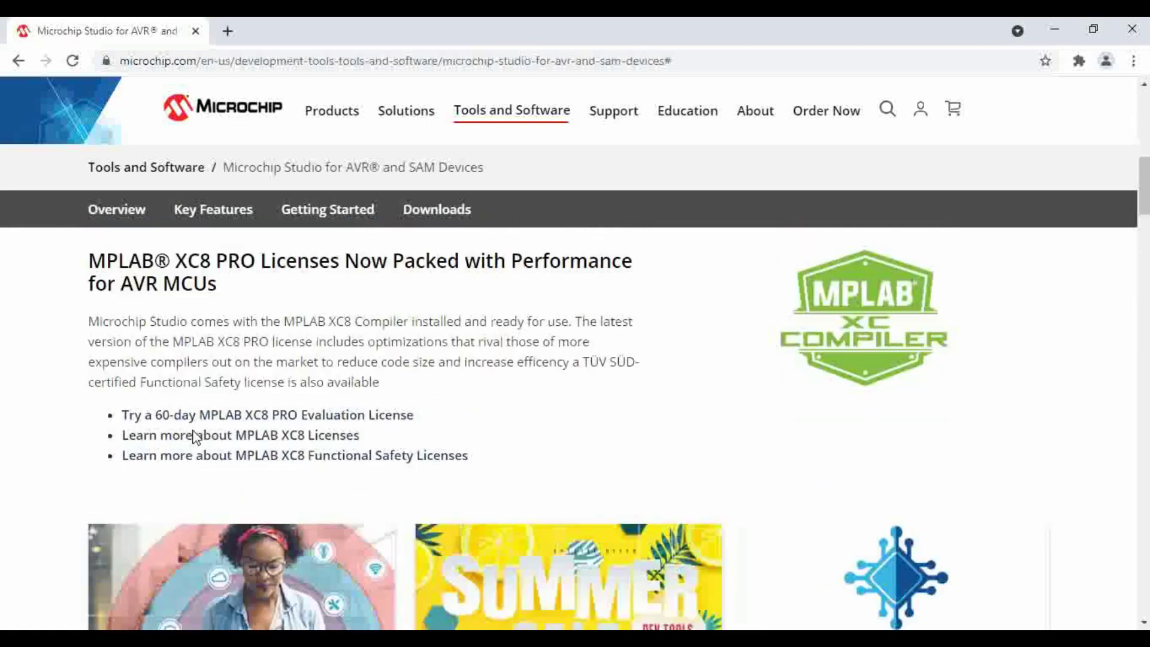
pyautogui.scroll(10, 193, 429)
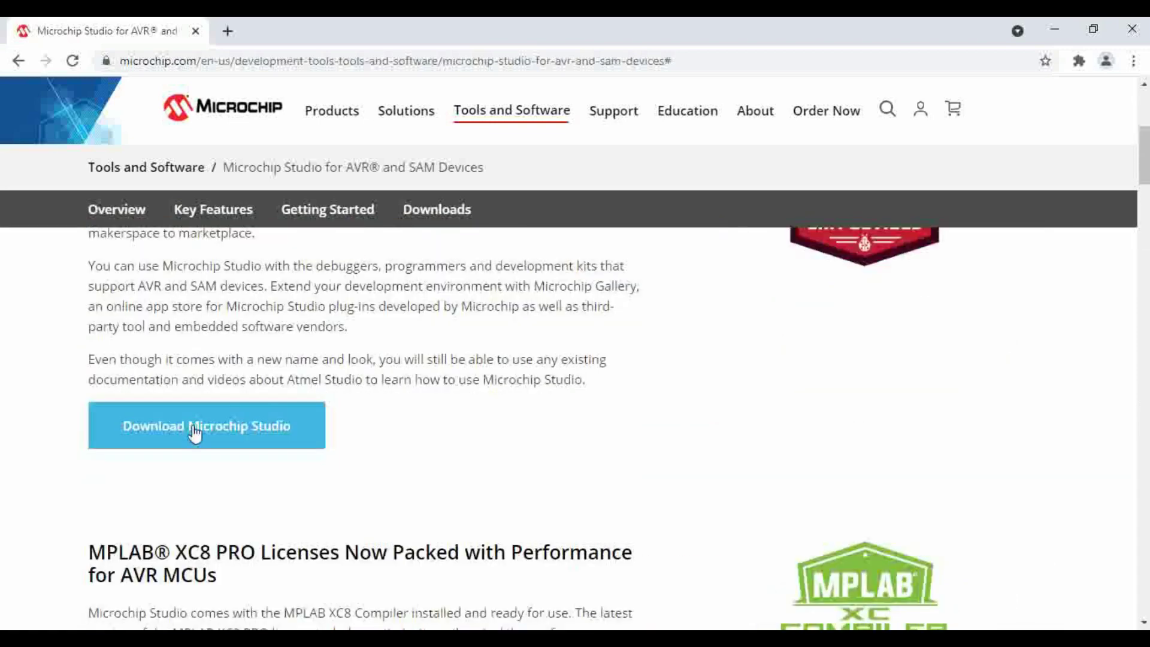
pyautogui.click(195, 431)
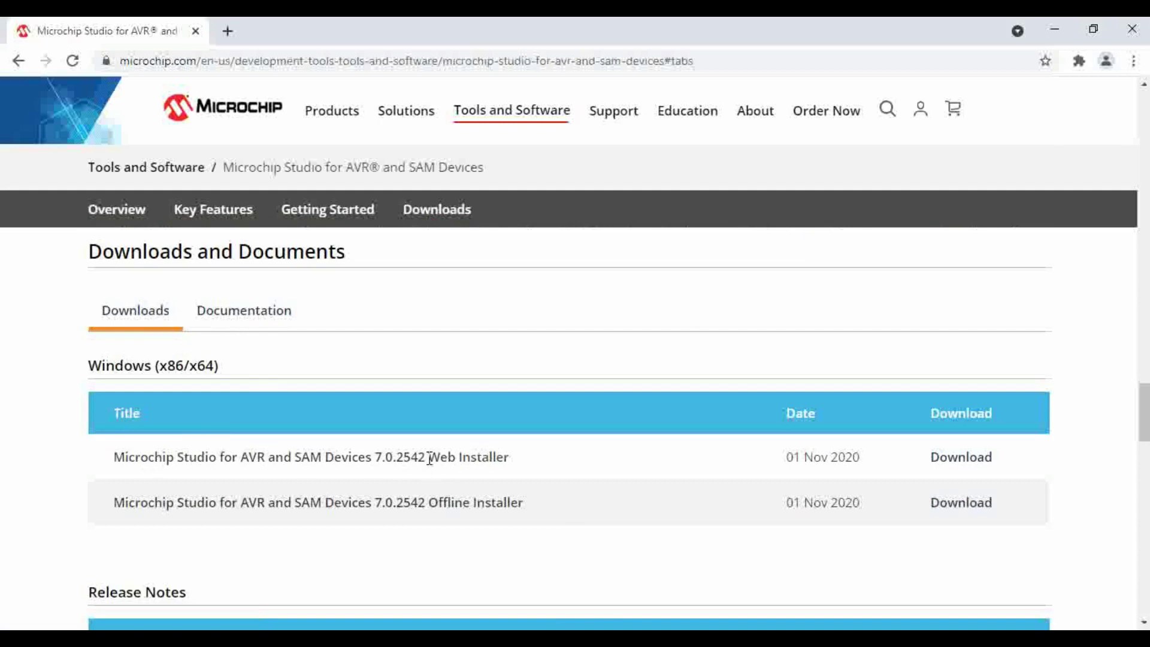
# - Download the Microchip Studio for AVR and SAM Devices 7.0.2542 Offline Installer for Windows and open the browser's download list
pyautogui.moveTo(436, 458); pyautogui.dragTo(506, 458)
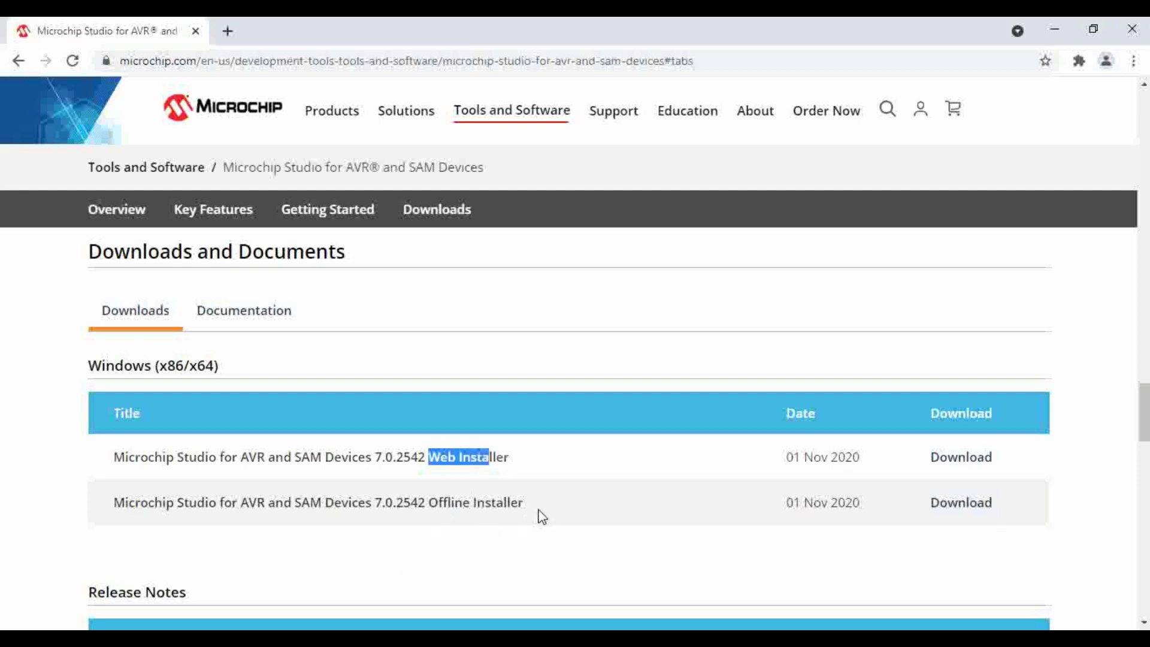
pyautogui.moveTo(541, 510); pyautogui.dragTo(440, 508)
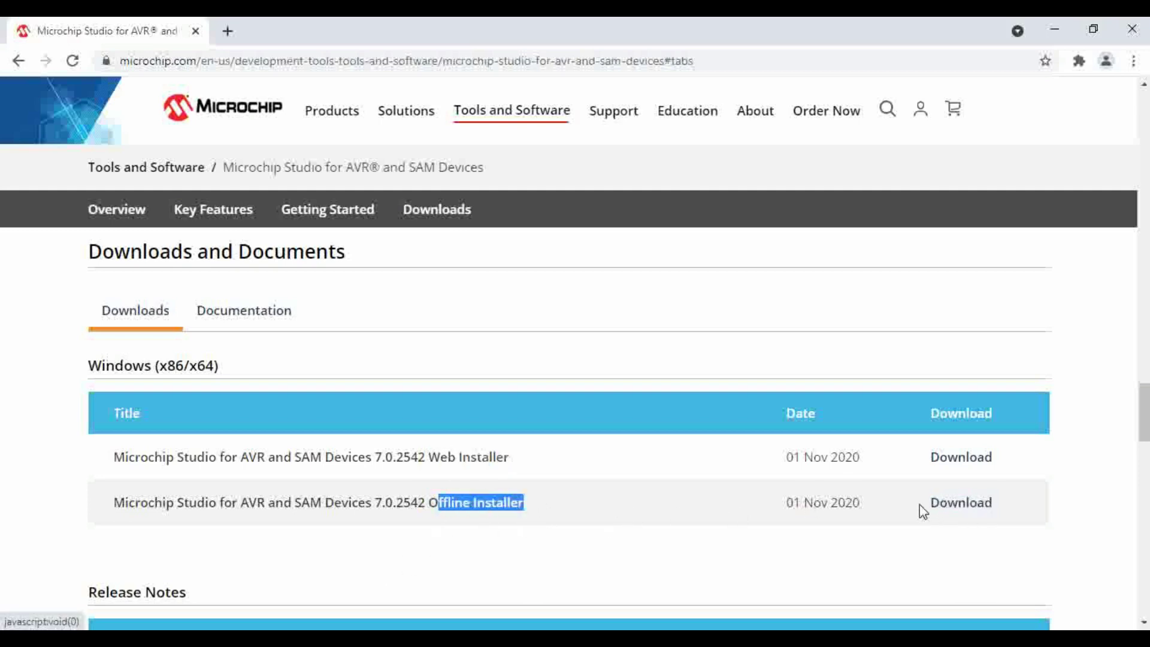
pyautogui.click(972, 510)
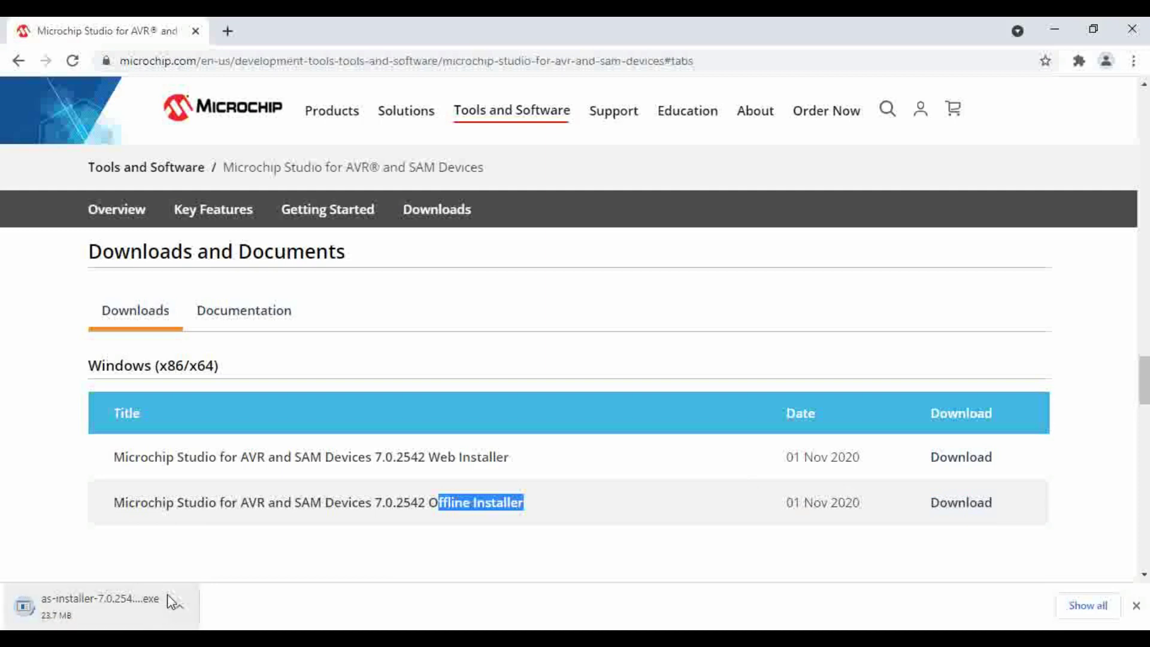
pyautogui.click(1134, 62)
pyautogui.click(974, 173)
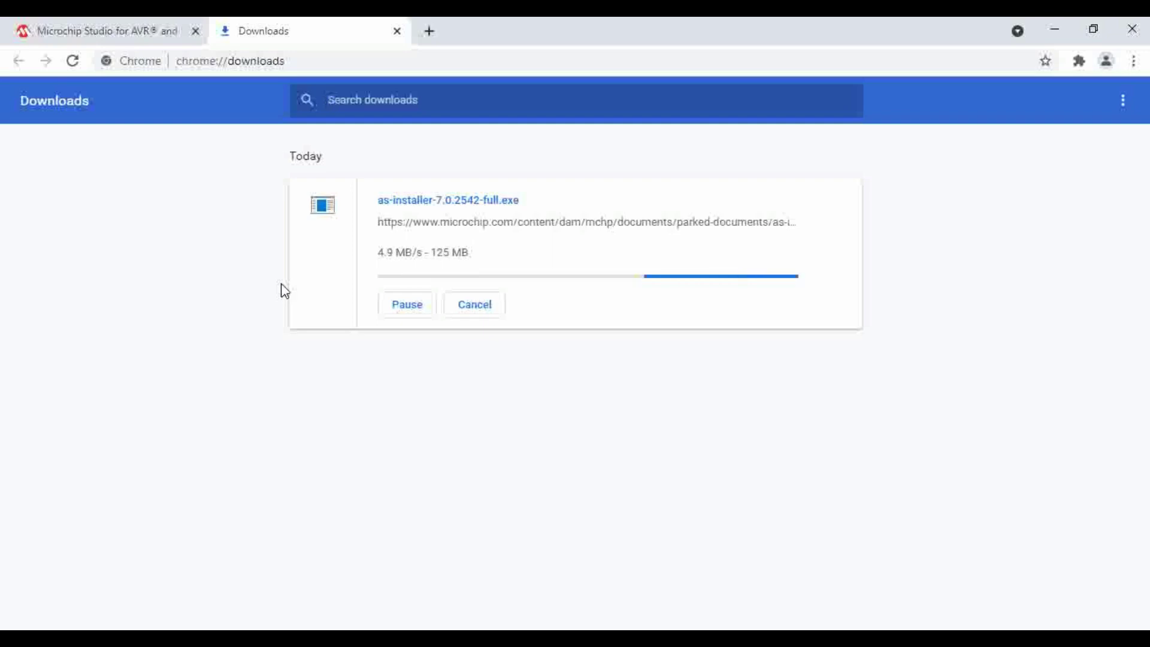
# - Examine the release notes entry and the Getting Started with Atmel Studio 7 - Episode 1 overview on the product page
pyautogui.click(135, 32)
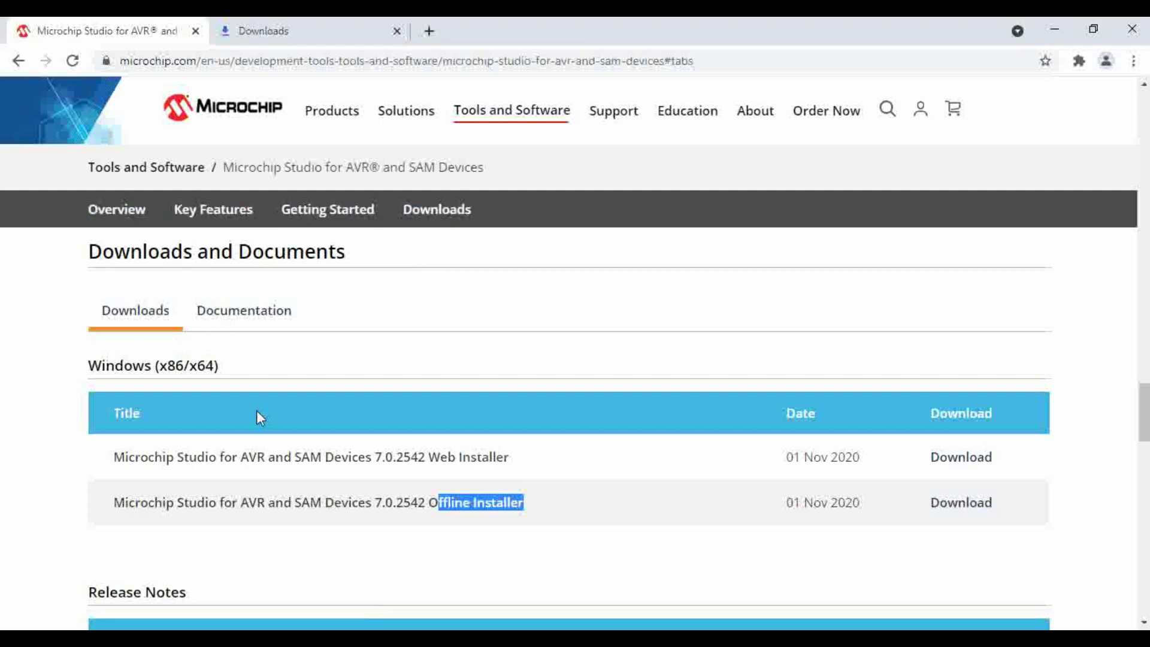
pyautogui.scroll(-2, 268, 433)
pyautogui.scroll(-4, 270, 433)
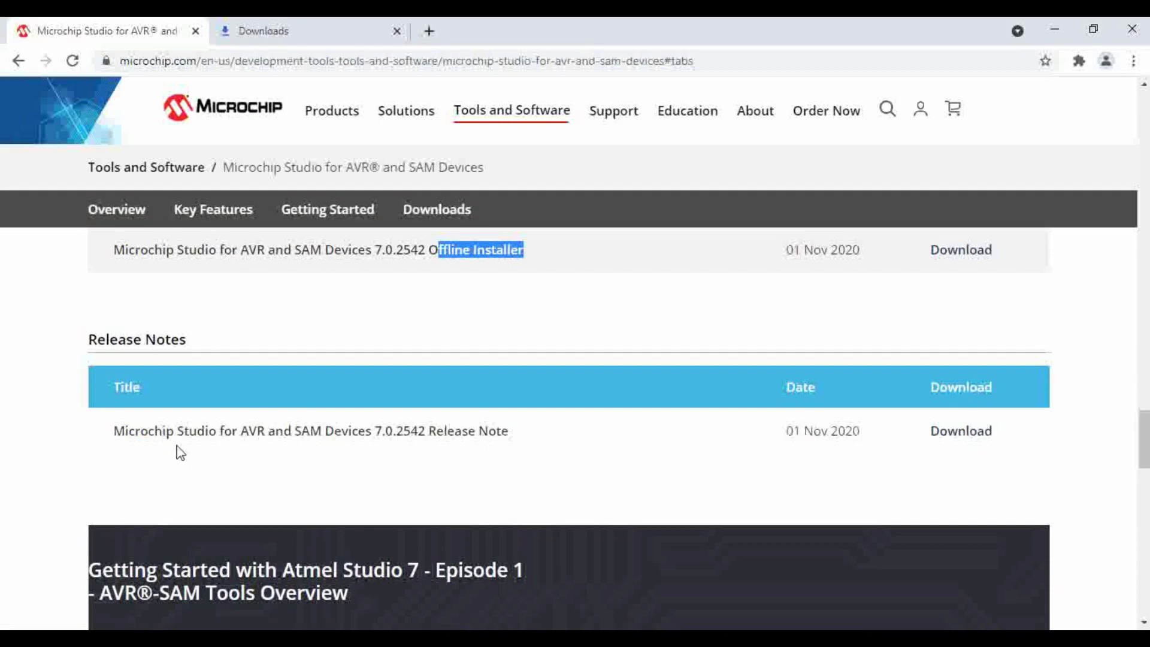
pyautogui.scroll(-4, 168, 437)
pyautogui.scroll(-4, 183, 434)
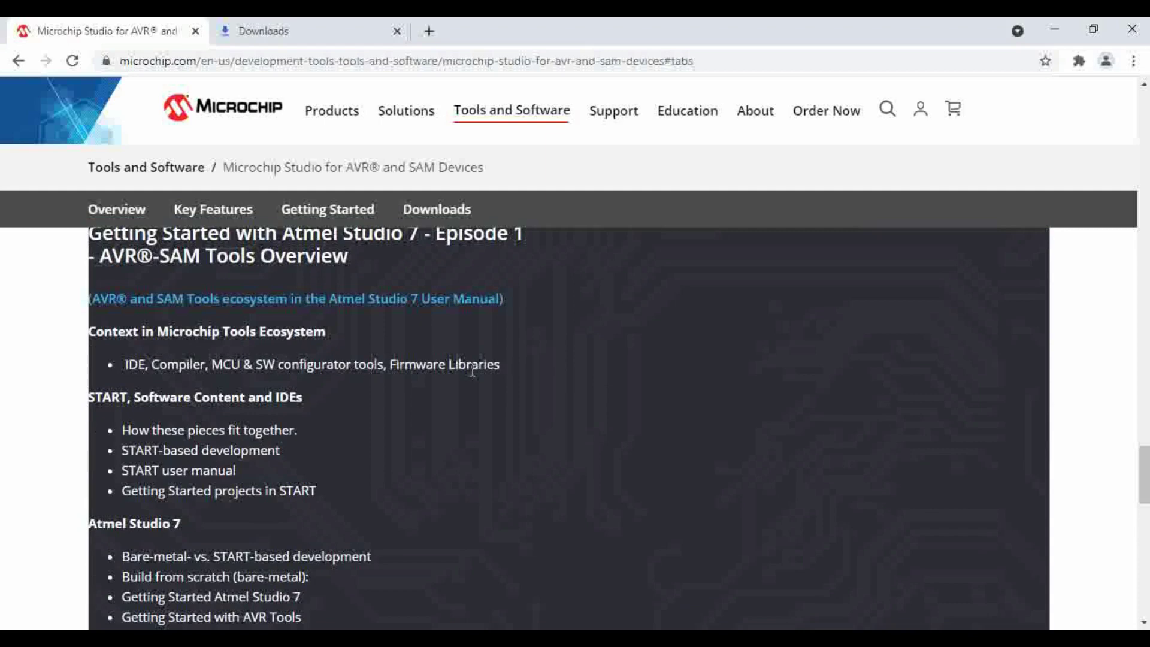
pyautogui.moveTo(433, 369); pyautogui.dragTo(300, 377)
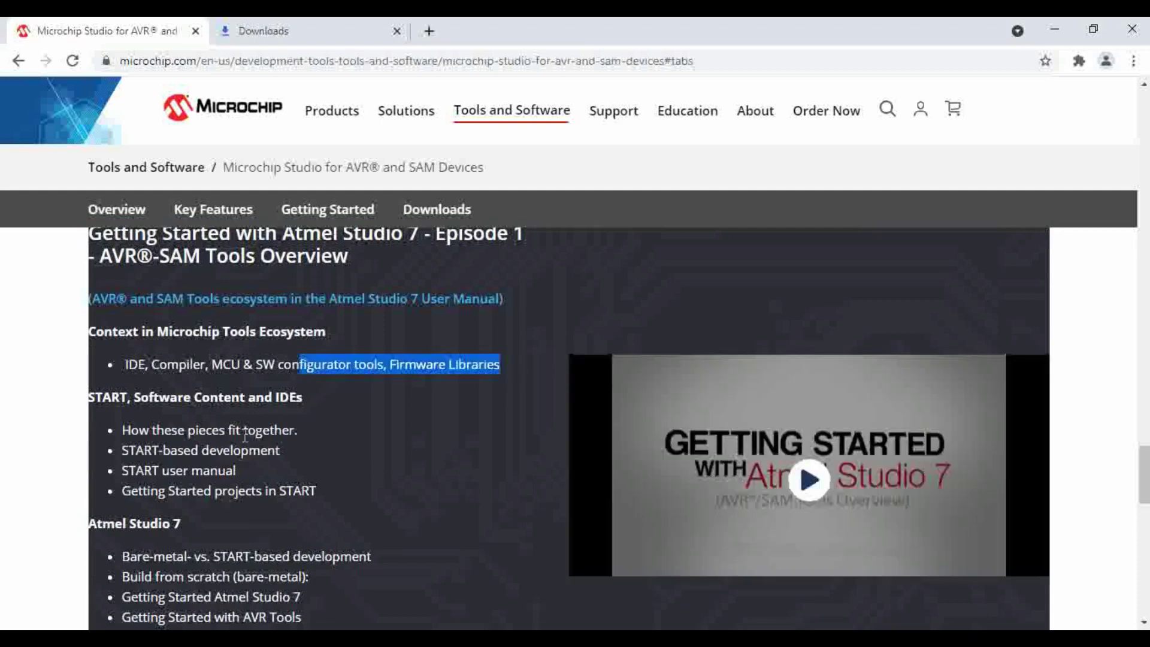
pyautogui.scroll(-1, 276, 422)
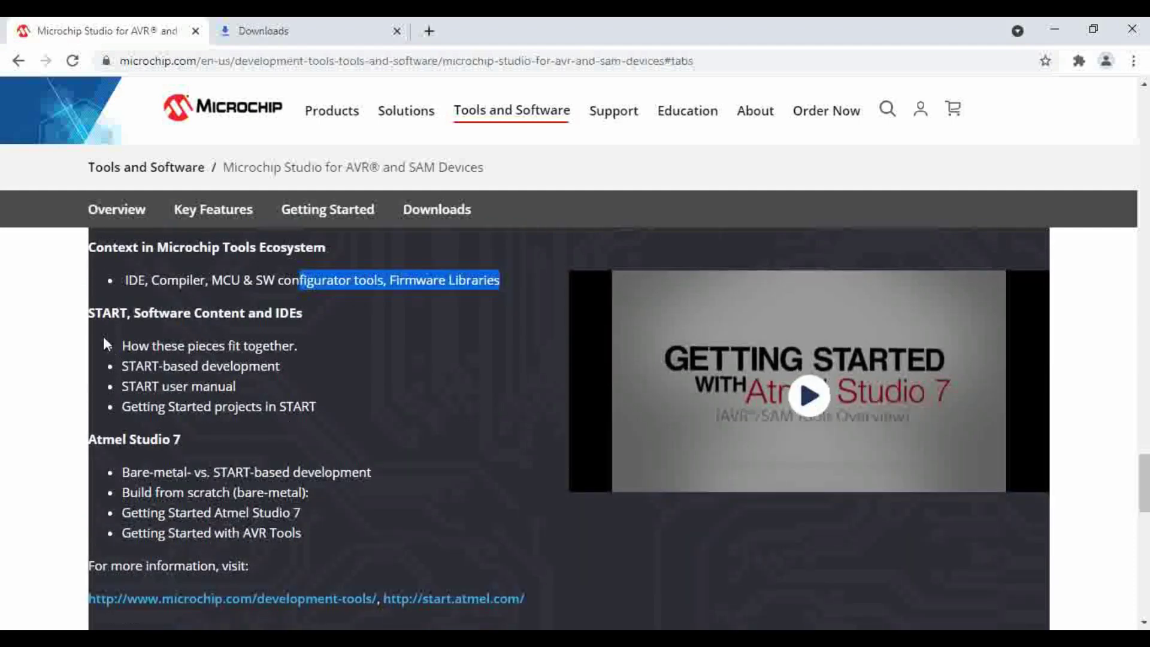
pyautogui.scroll(-2, 200, 385)
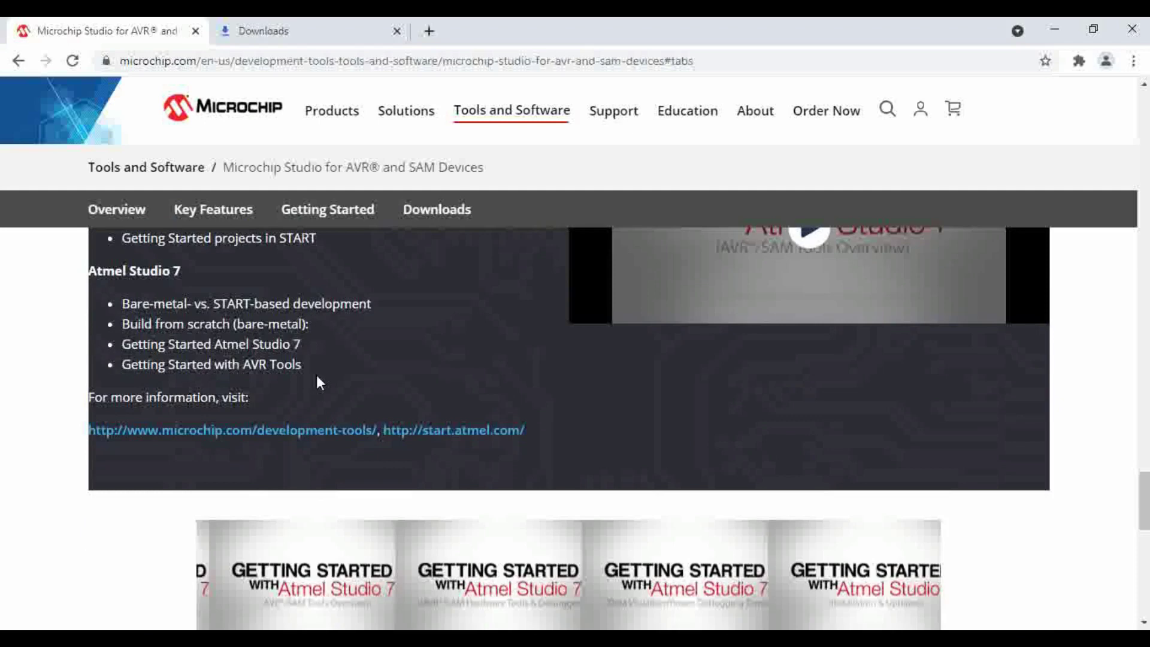
pyautogui.scroll(1, 318, 376)
pyautogui.scroll(2, 317, 377)
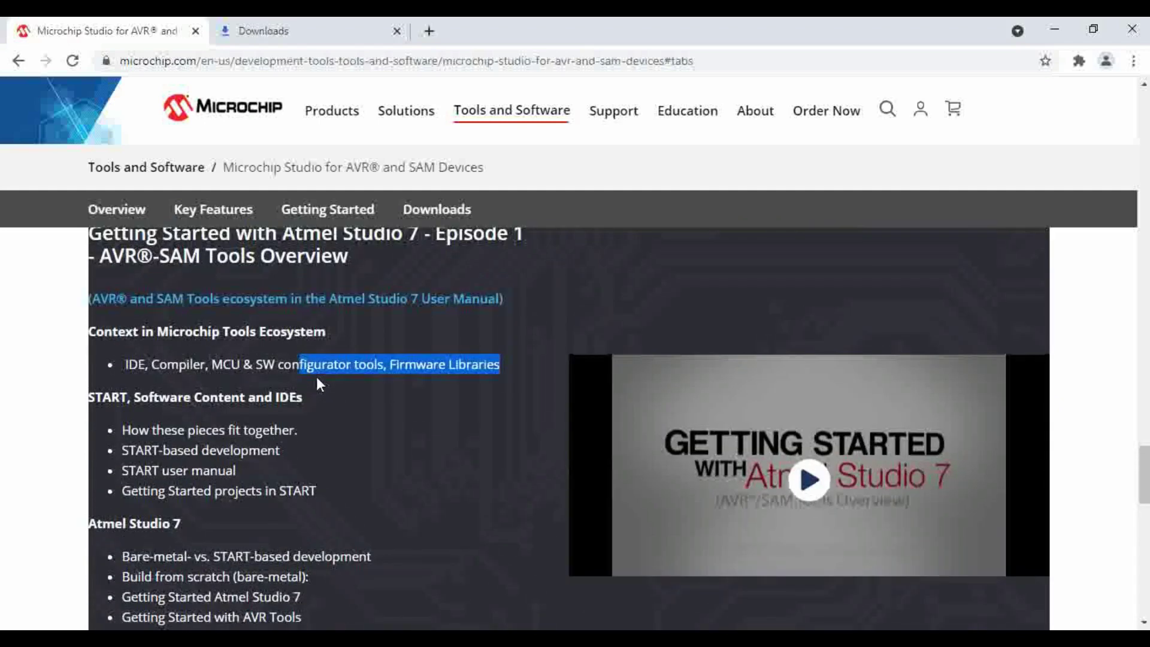
pyautogui.click(318, 378)
pyautogui.moveTo(504, 366); pyautogui.dragTo(119, 367)
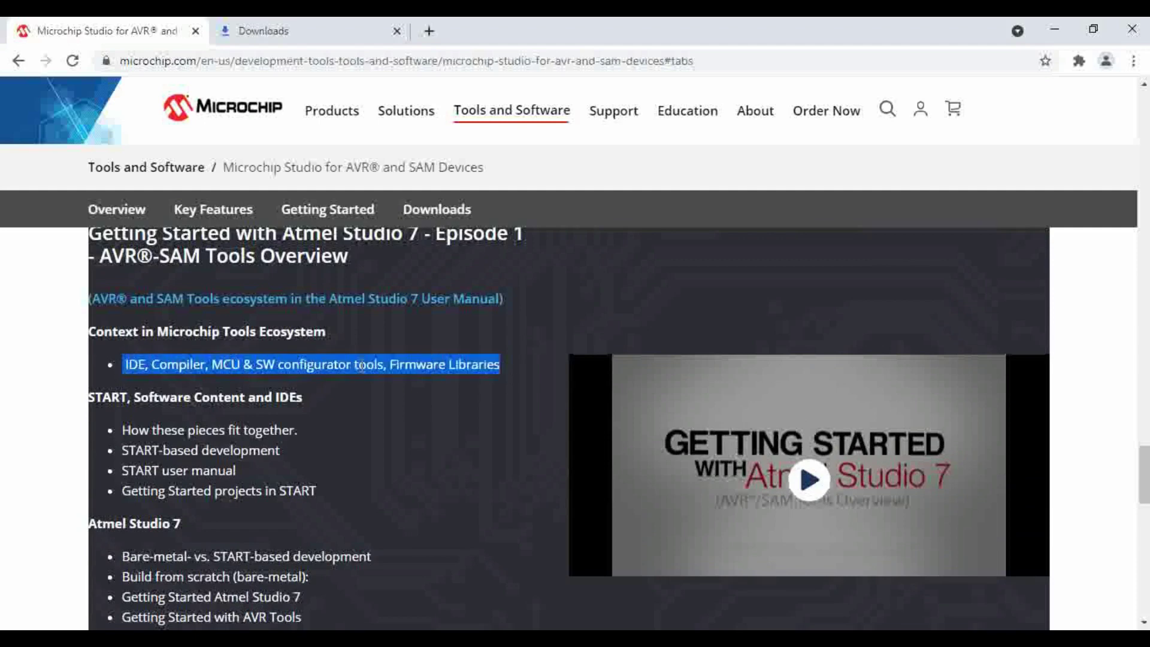
pyautogui.click(413, 416)
pyautogui.scroll(1, 413, 416)
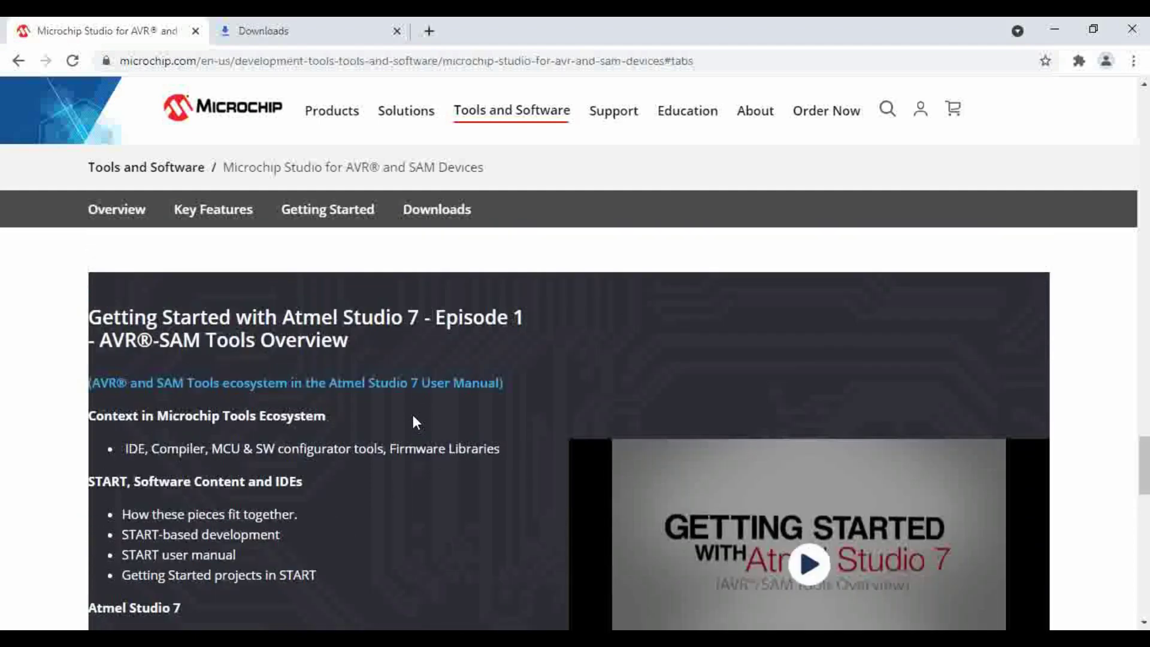
pyautogui.scroll(-1, 414, 417)
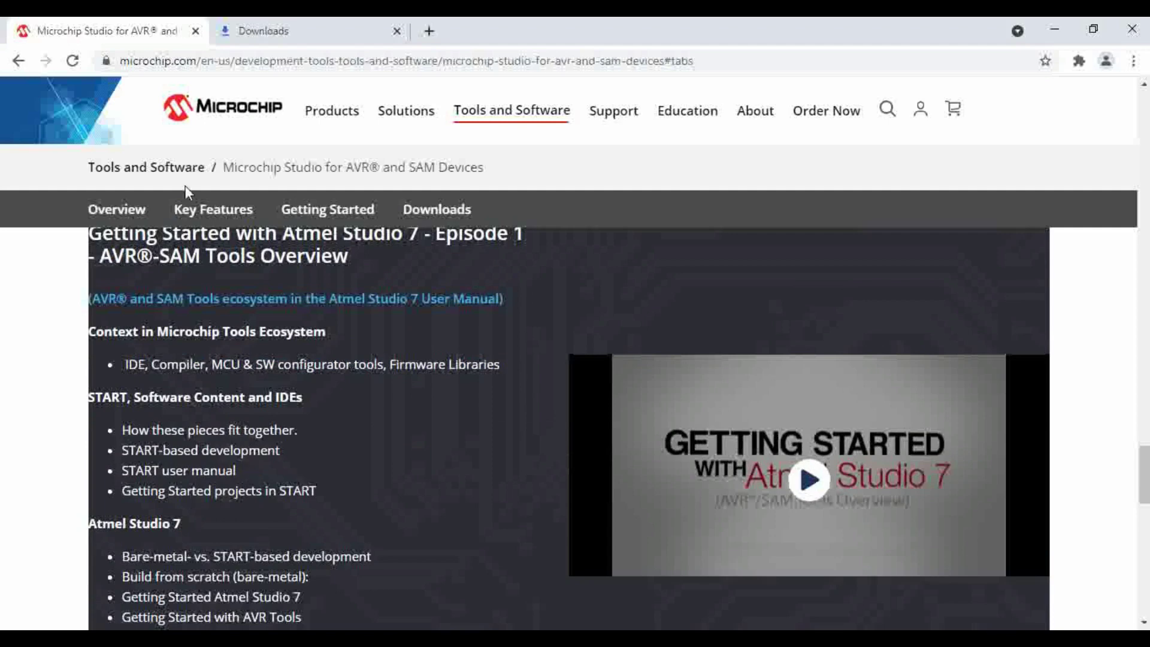
# - Return to the browser's download list and check the progress of as-installer-7.0.2542-full.exe
pyautogui.click(281, 31)
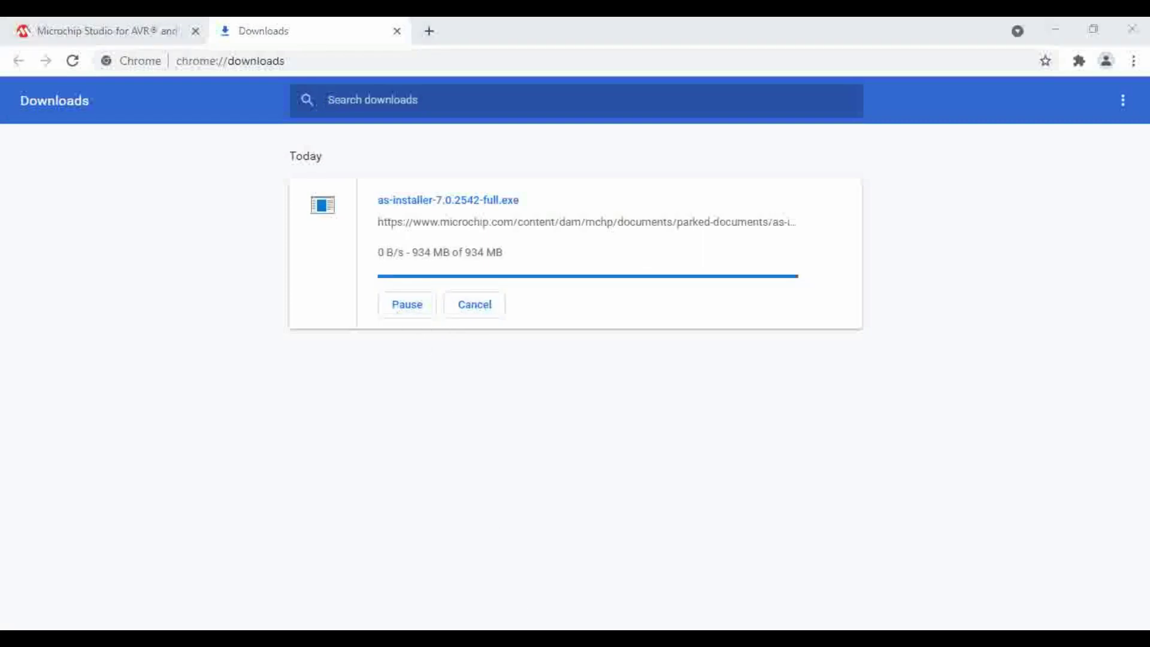
pyautogui.click(408, 275)
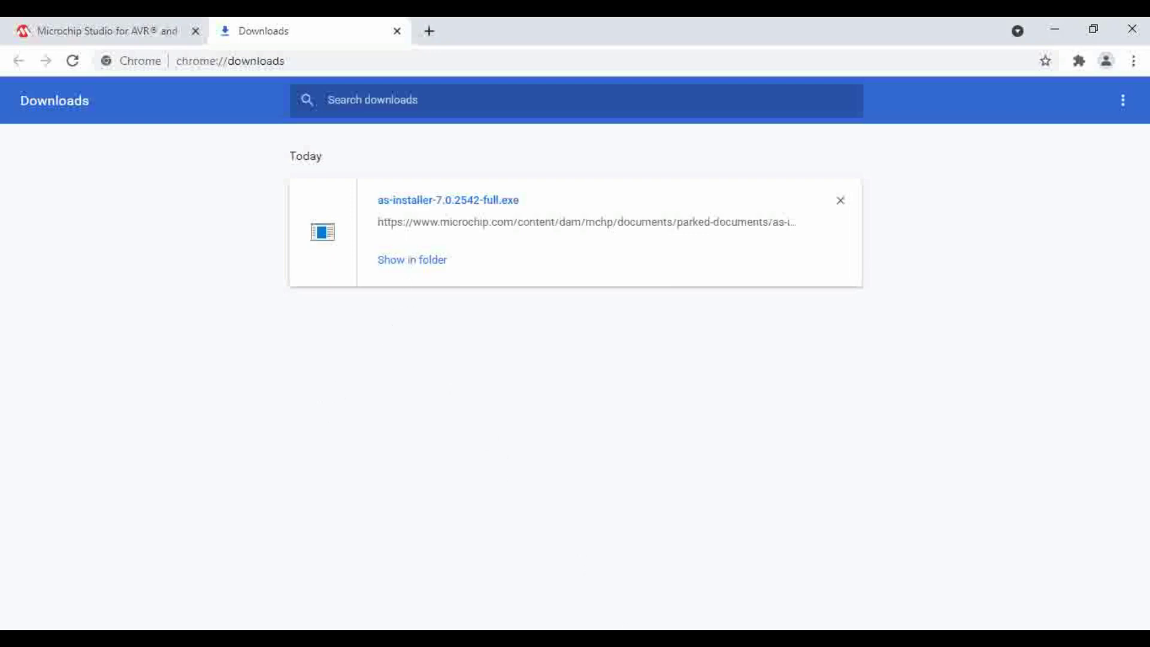
pyautogui.click(711, 616)
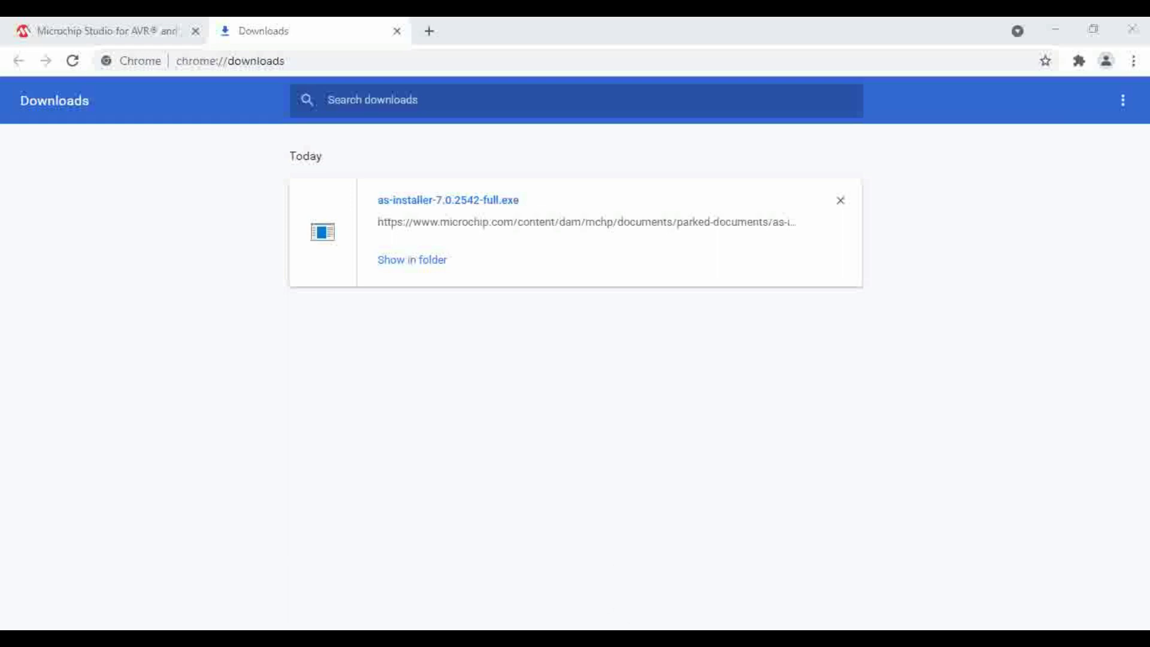
# - Show the downloaded as-installer-7.0.2542-full in its folder, run it, and minimize the windows behind the installer
pyautogui.click(563, 498)
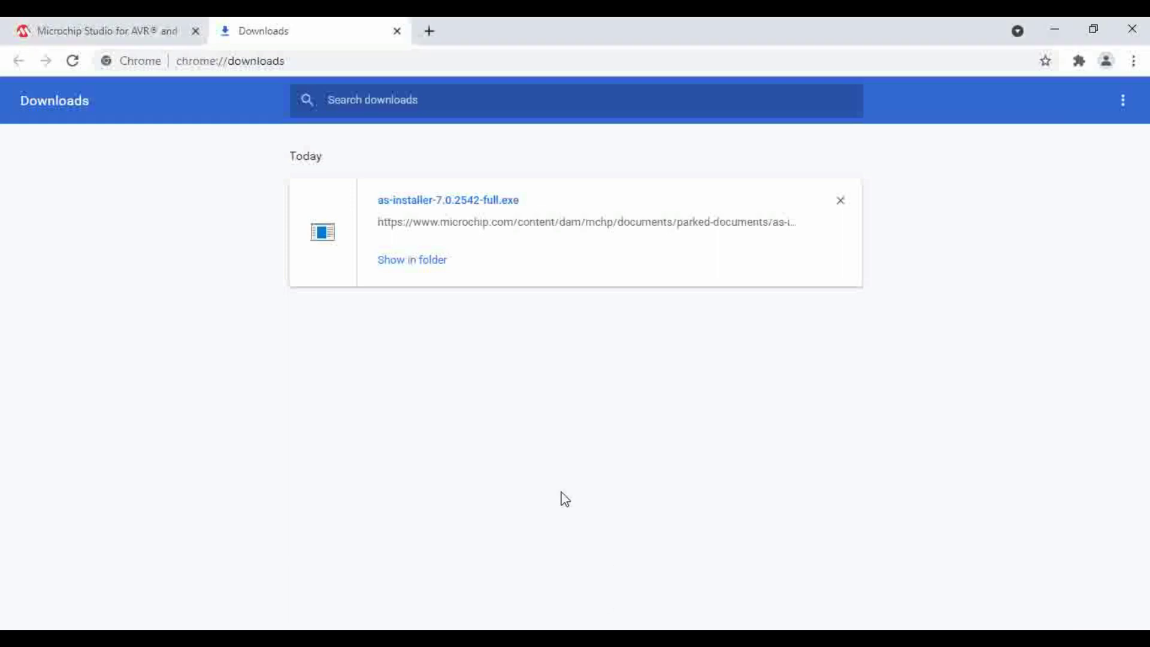
pyautogui.click(411, 264)
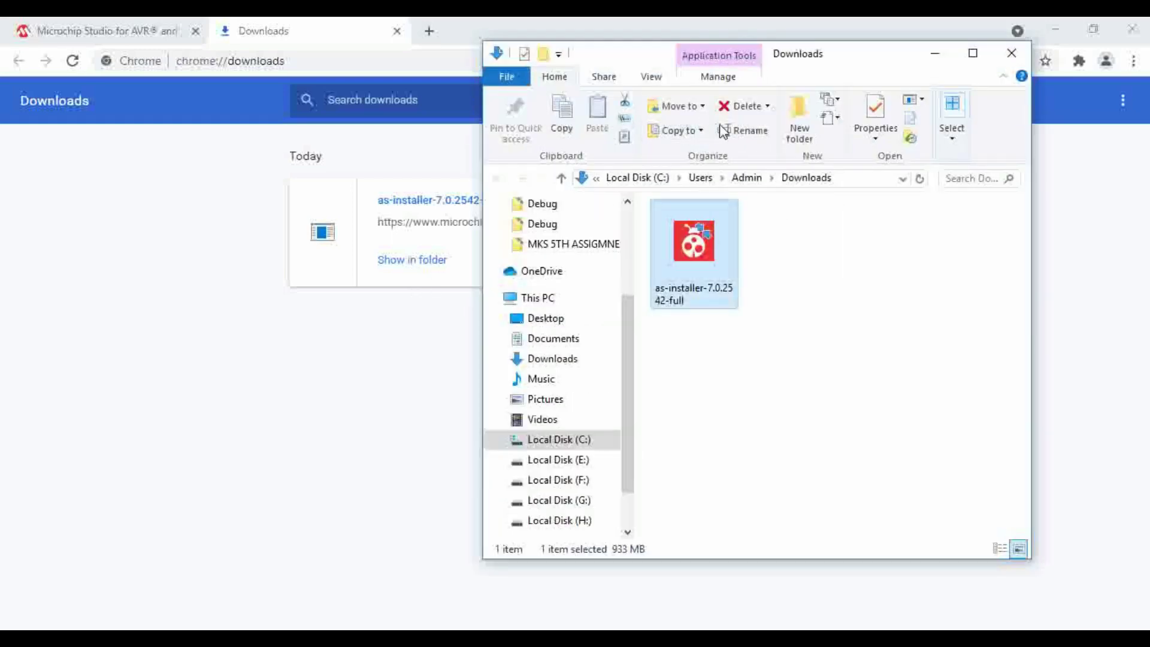
pyautogui.moveTo(872, 66); pyautogui.dragTo(577, 104)
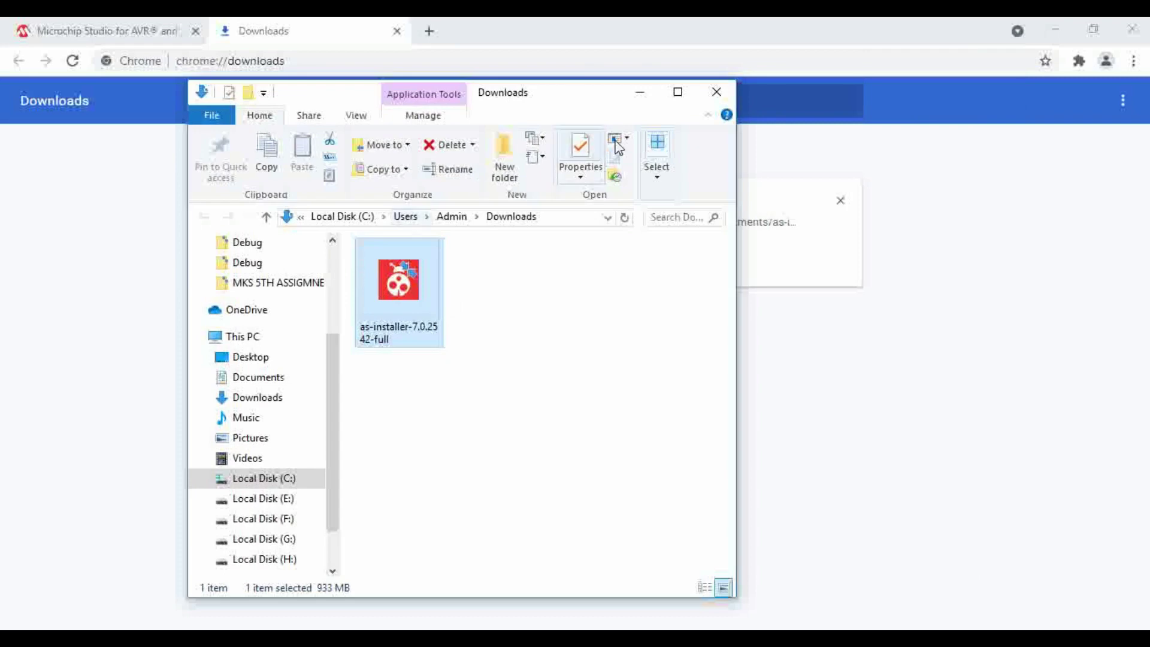
pyautogui.click(677, 92)
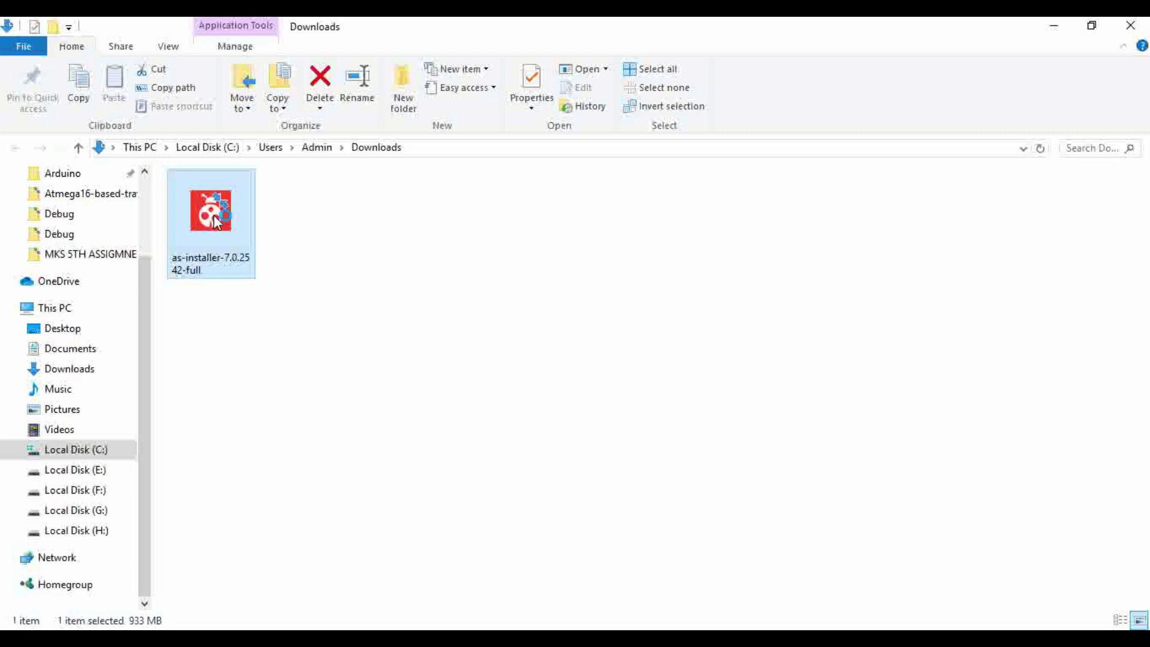
pyautogui.doubleClick(215, 221)
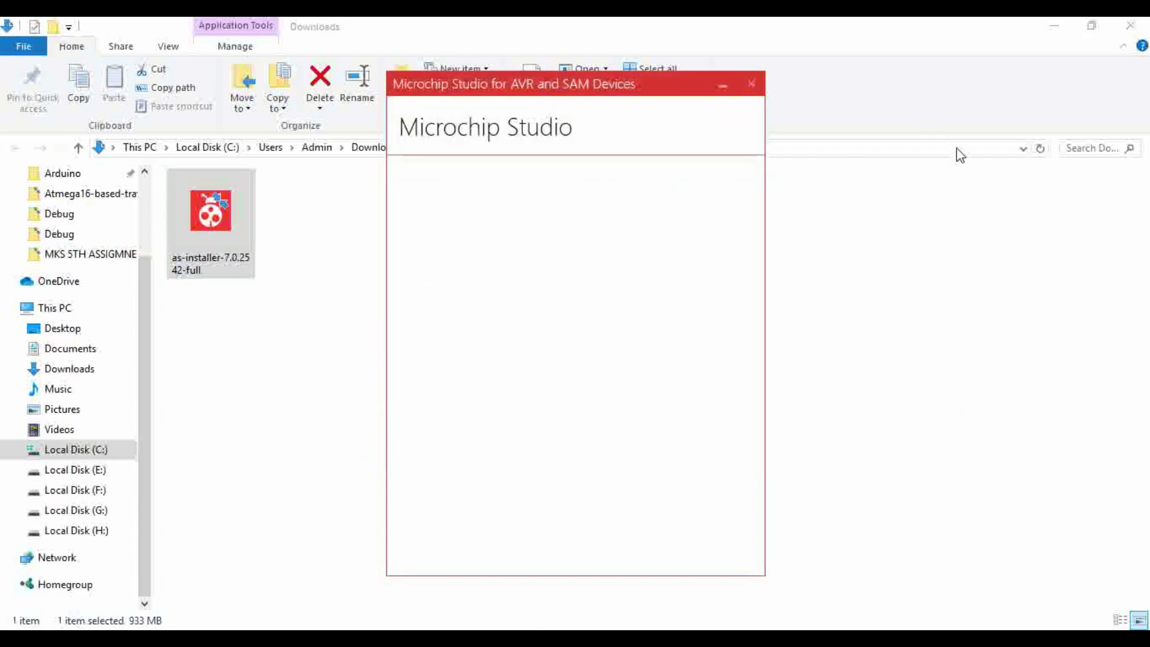
pyautogui.click(1055, 27)
pyautogui.click(1054, 27)
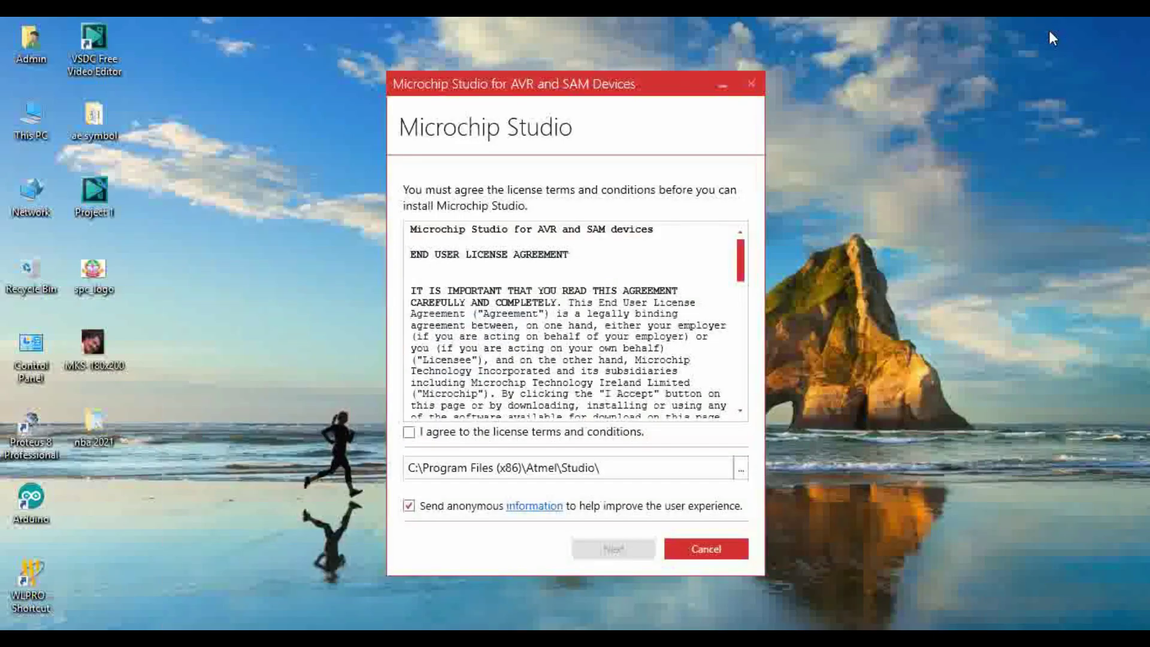
# - Accept the license terms and continue with the AVR, UC3 and SAM architectures and the Advanced Software Framework and Example Projects extension
pyautogui.moveTo(613, 94); pyautogui.dragTo(602, 83)
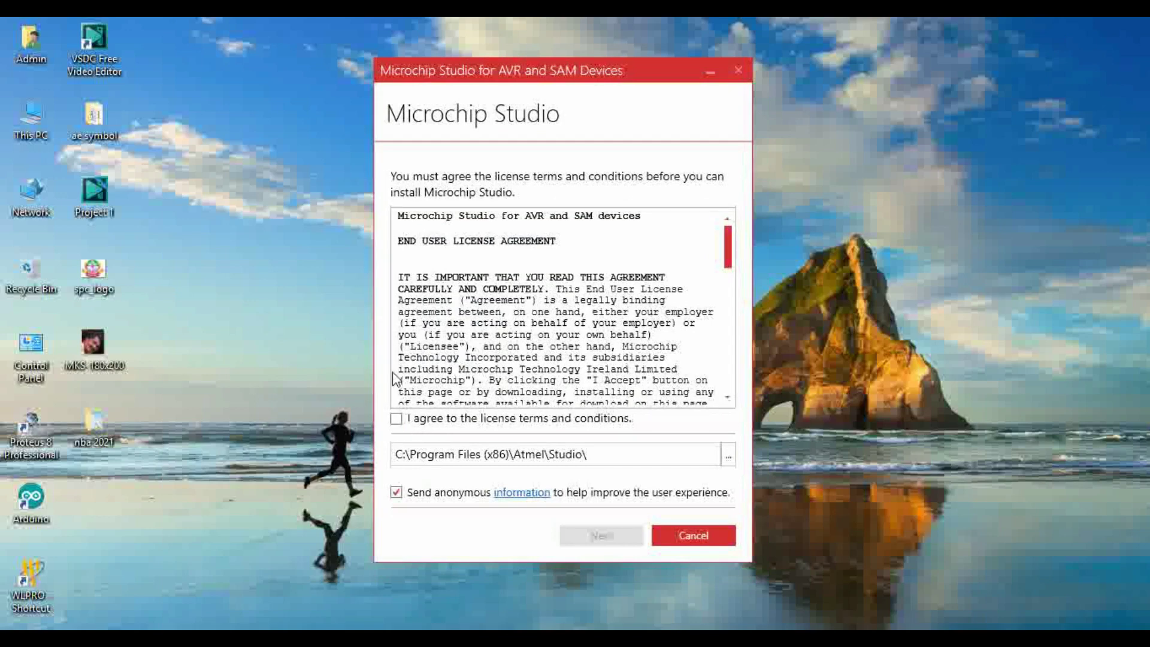
pyautogui.click(397, 419)
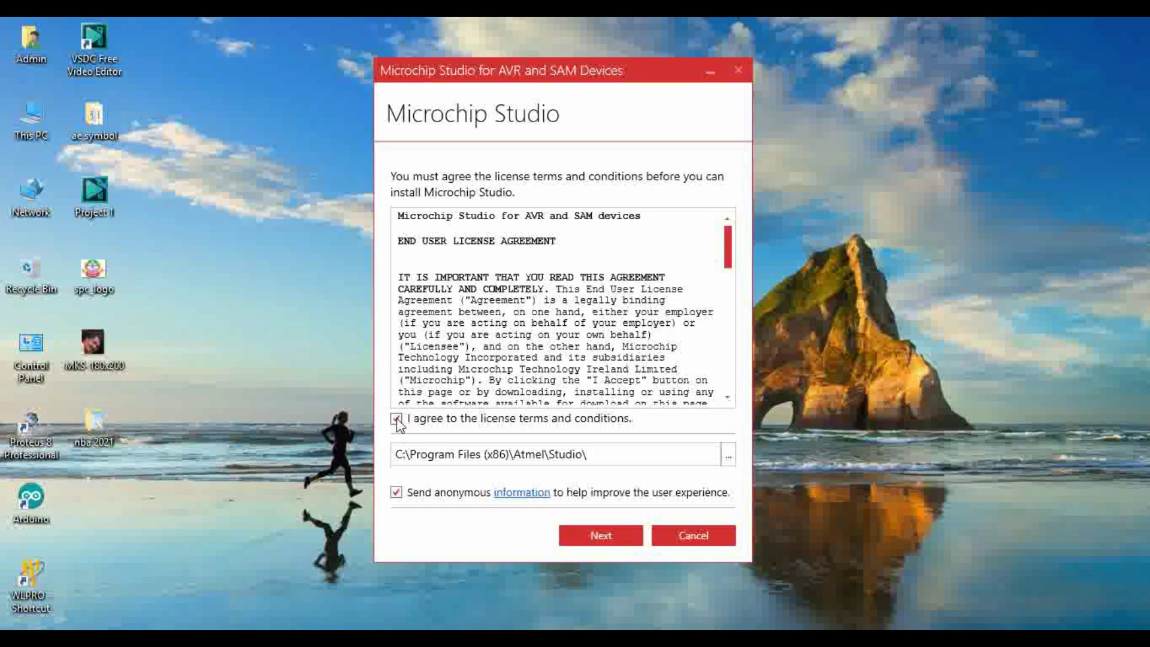
pyautogui.click(603, 539)
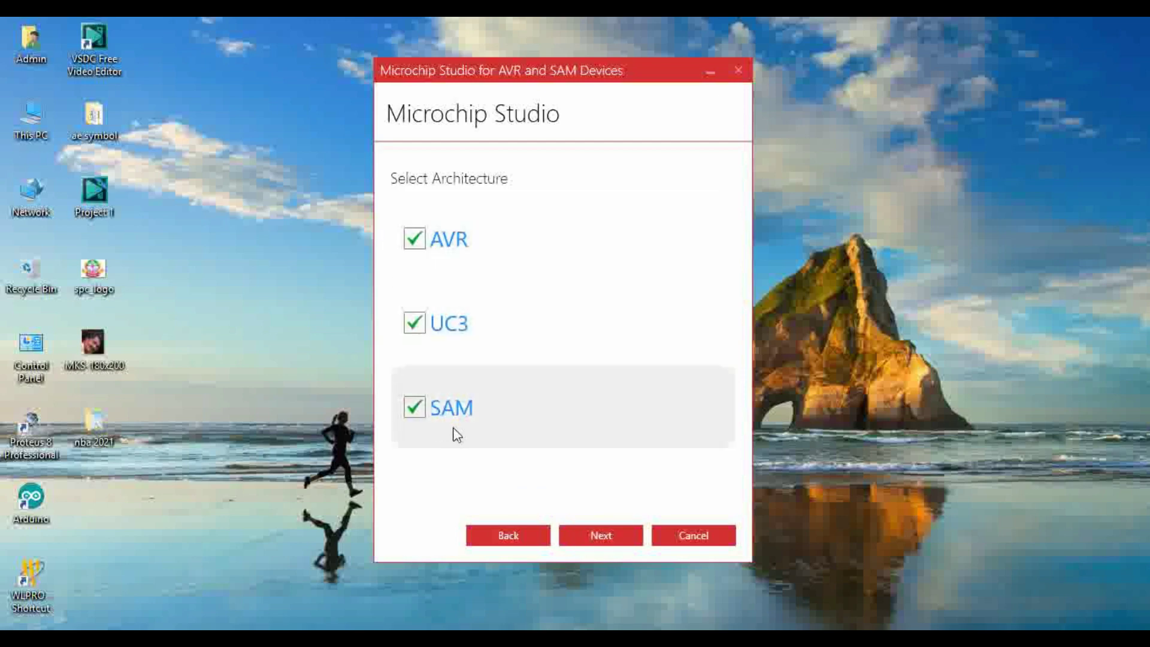
pyautogui.click(603, 541)
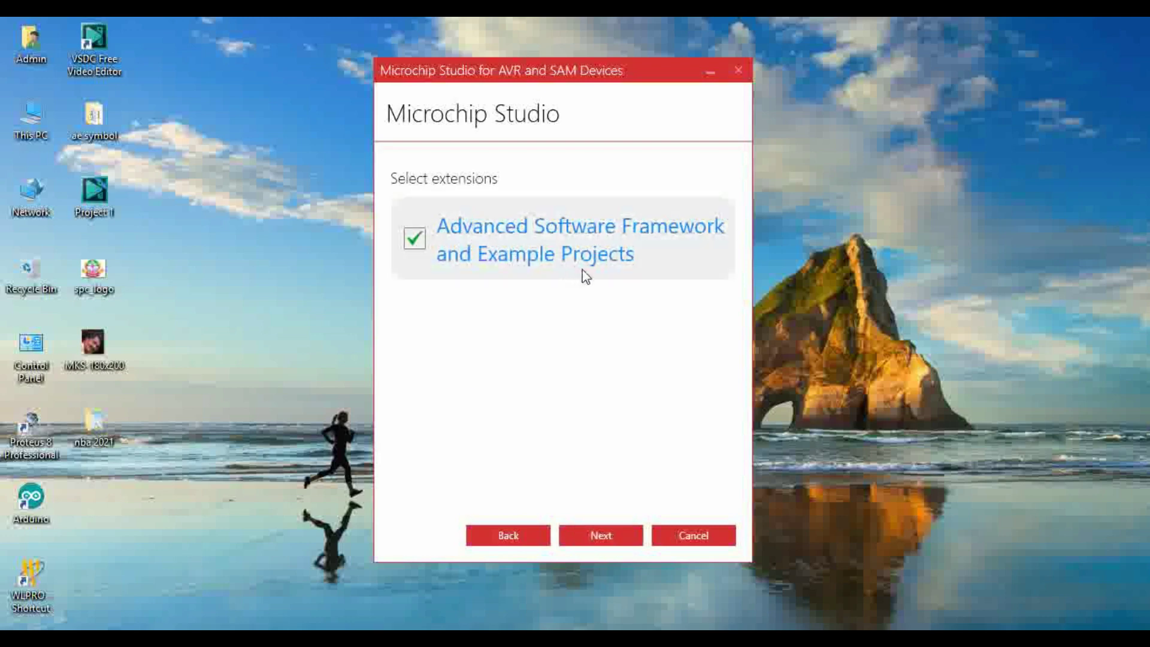
pyautogui.click(595, 541)
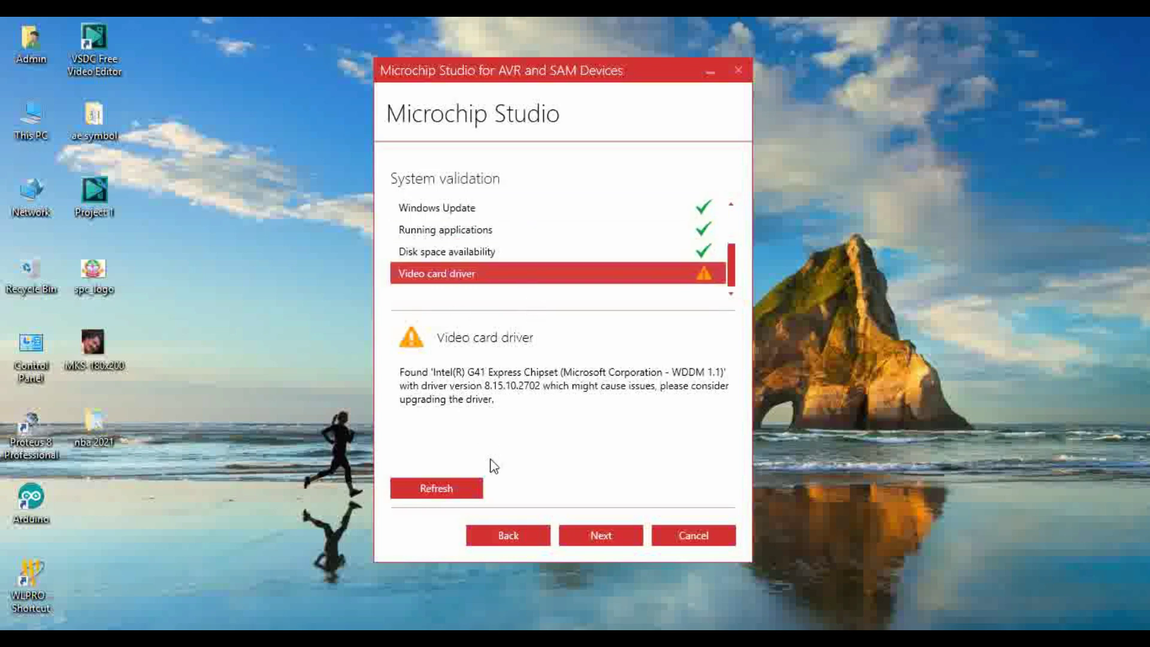
# - Refresh the system validation checks, continue past the release notes and start the Microchip Studio installation
pyautogui.click(446, 490)
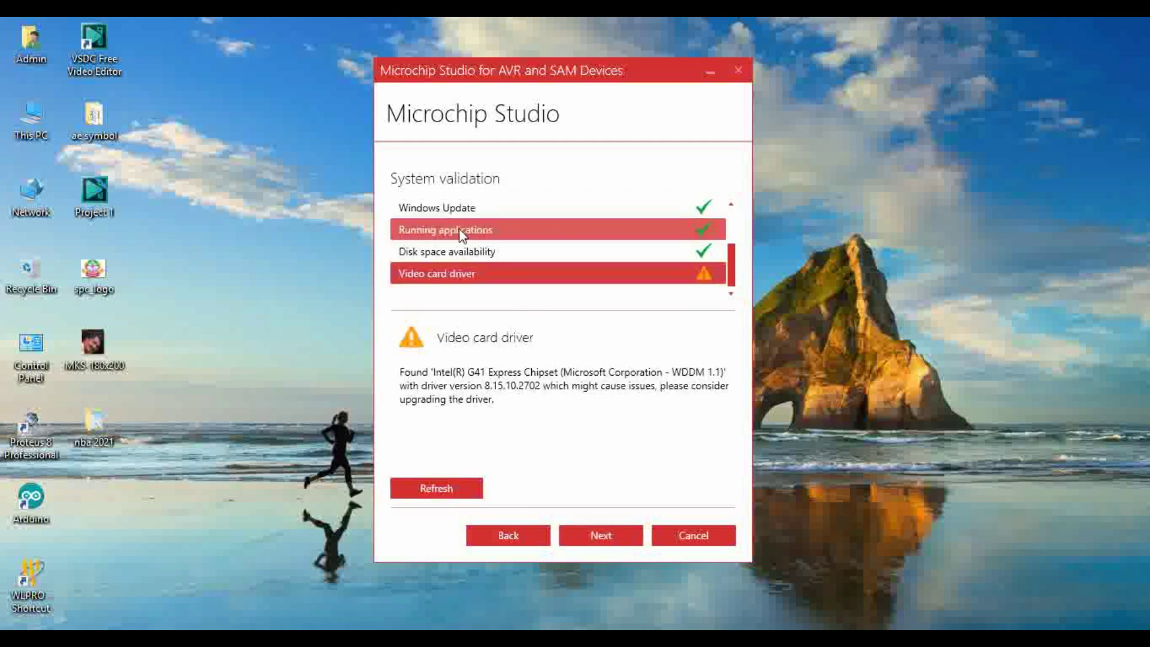
pyautogui.click(603, 542)
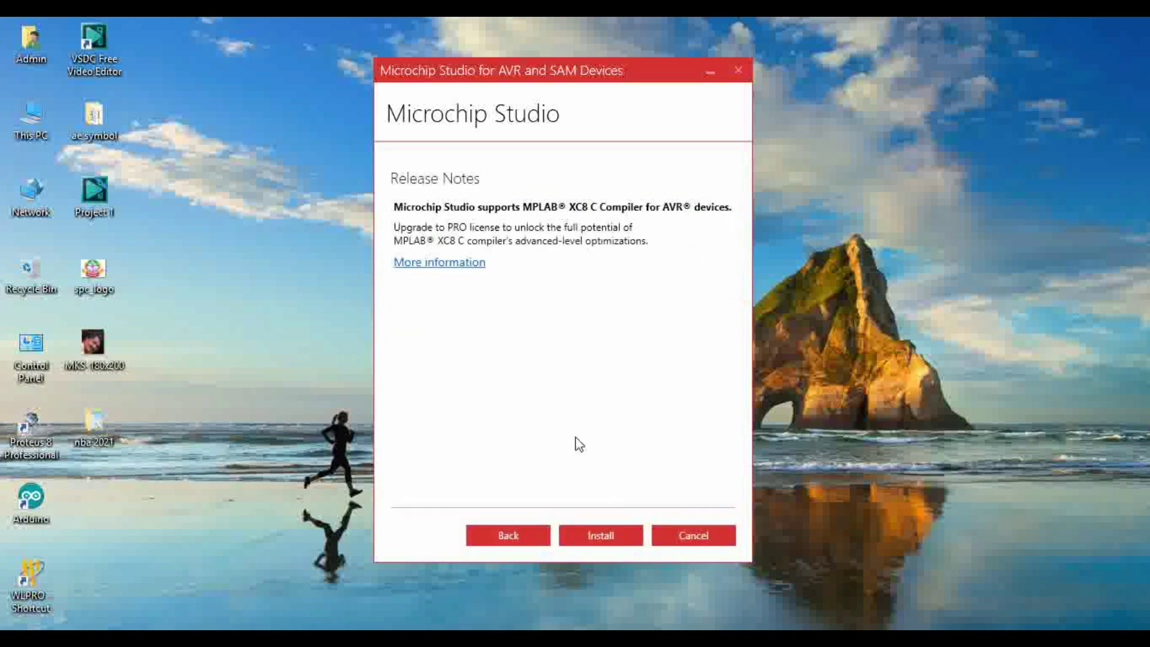
pyautogui.click(588, 542)
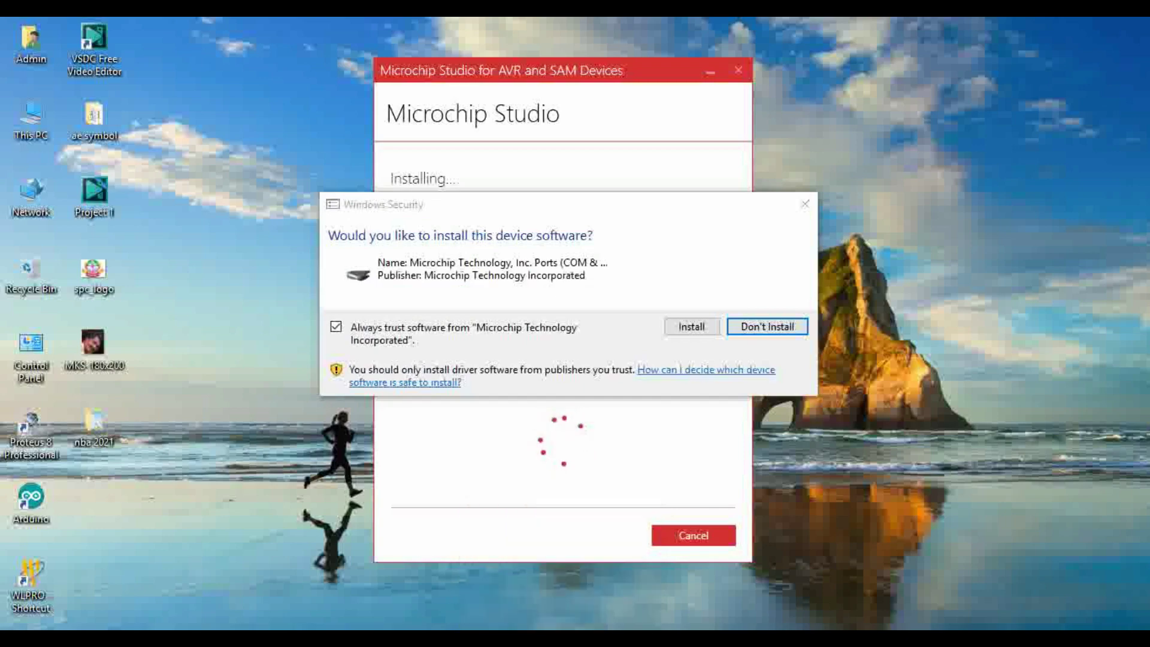
# - Allow the Microchip Technology device software to install, and finish the setup with Launch Microchip Studio enabled
pyautogui.click(560, 638)
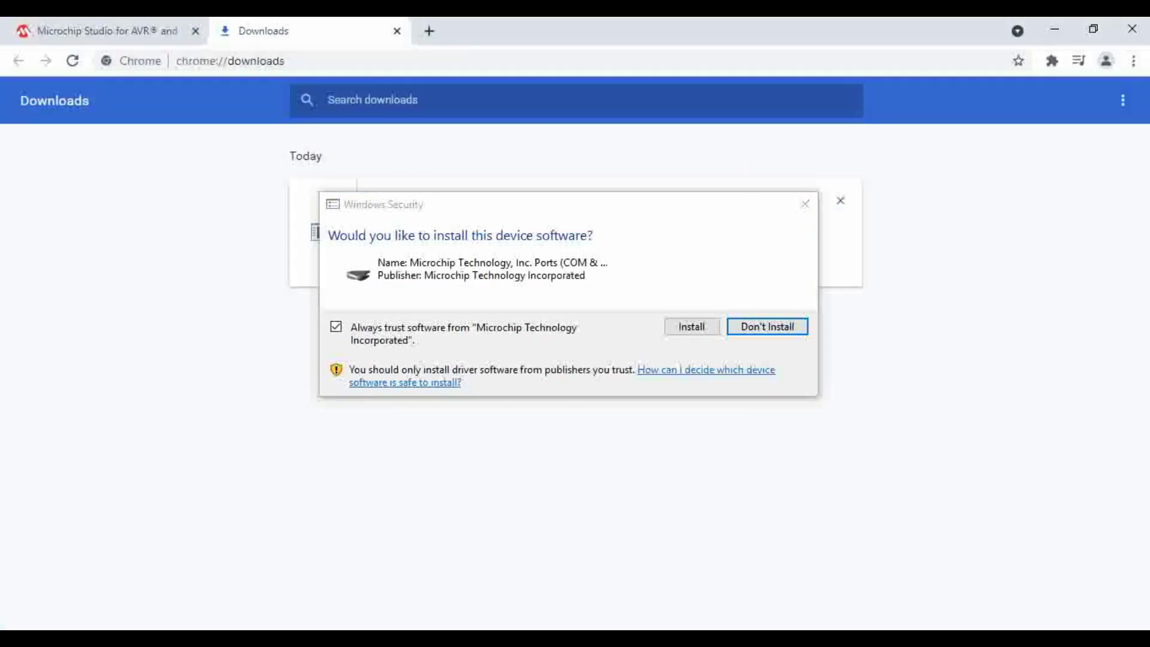
pyautogui.click(700, 327)
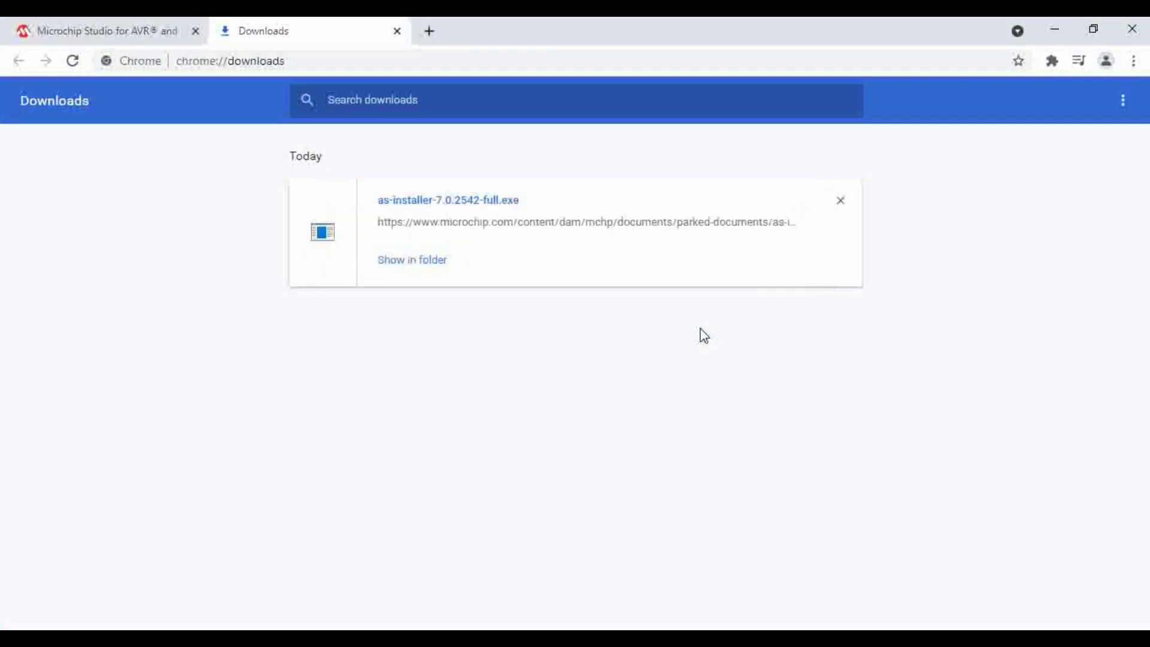
pyautogui.click(1058, 30)
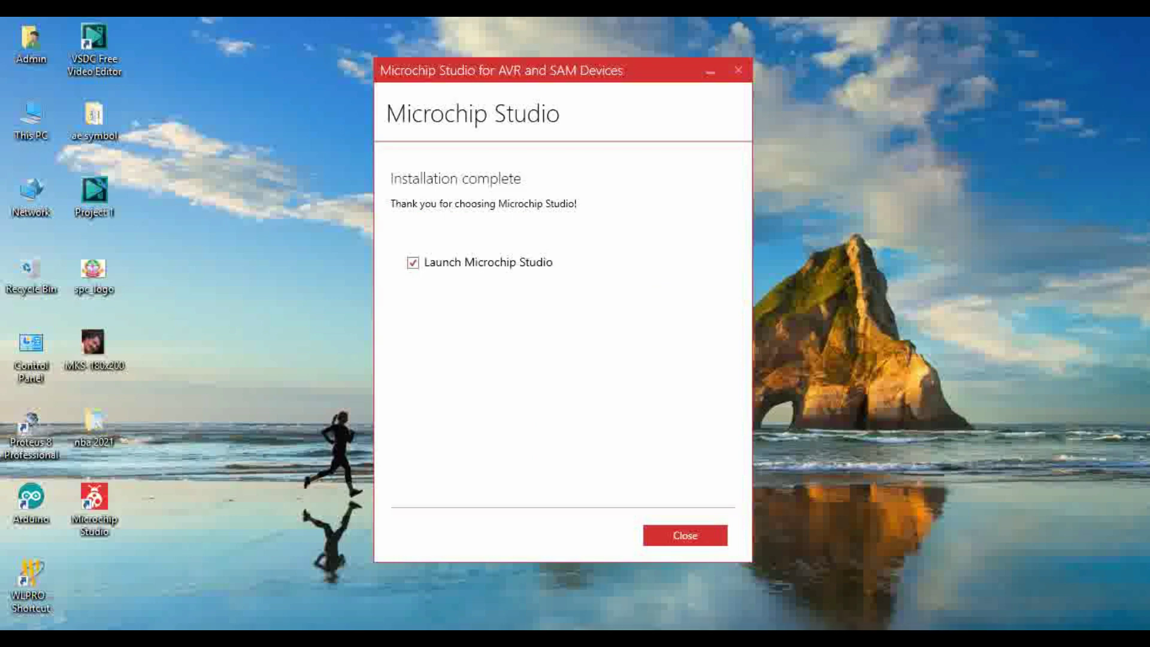
pyautogui.click(684, 533)
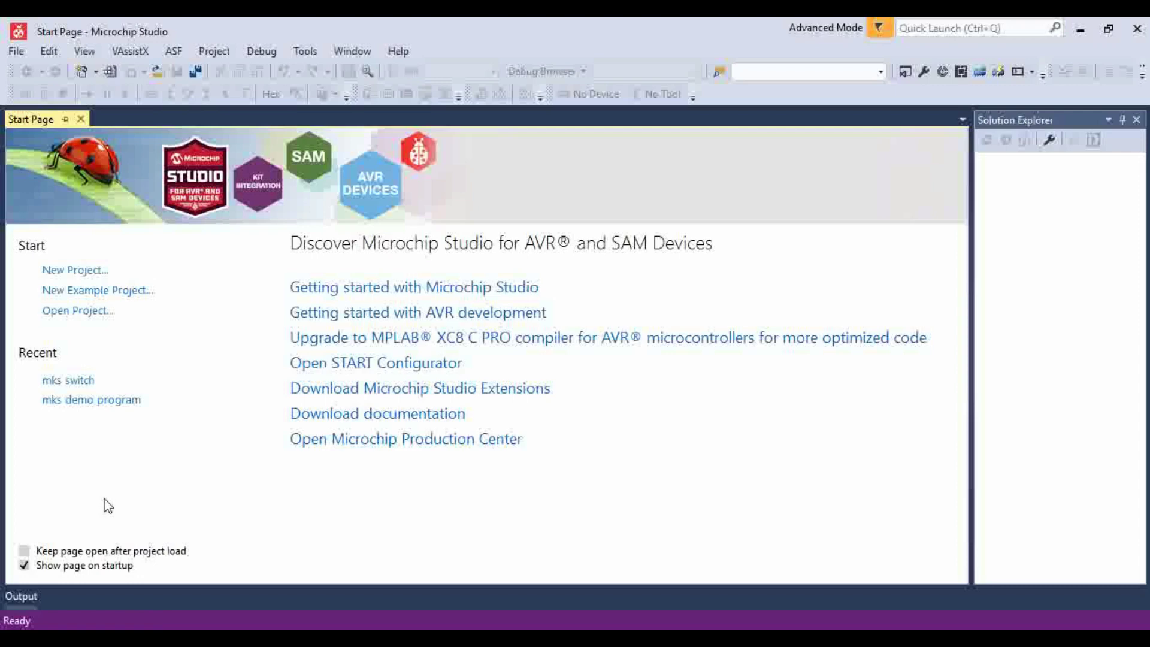
# - Start a new GCC C Executable Project and name it mks demo-1
pyautogui.click(15, 52)
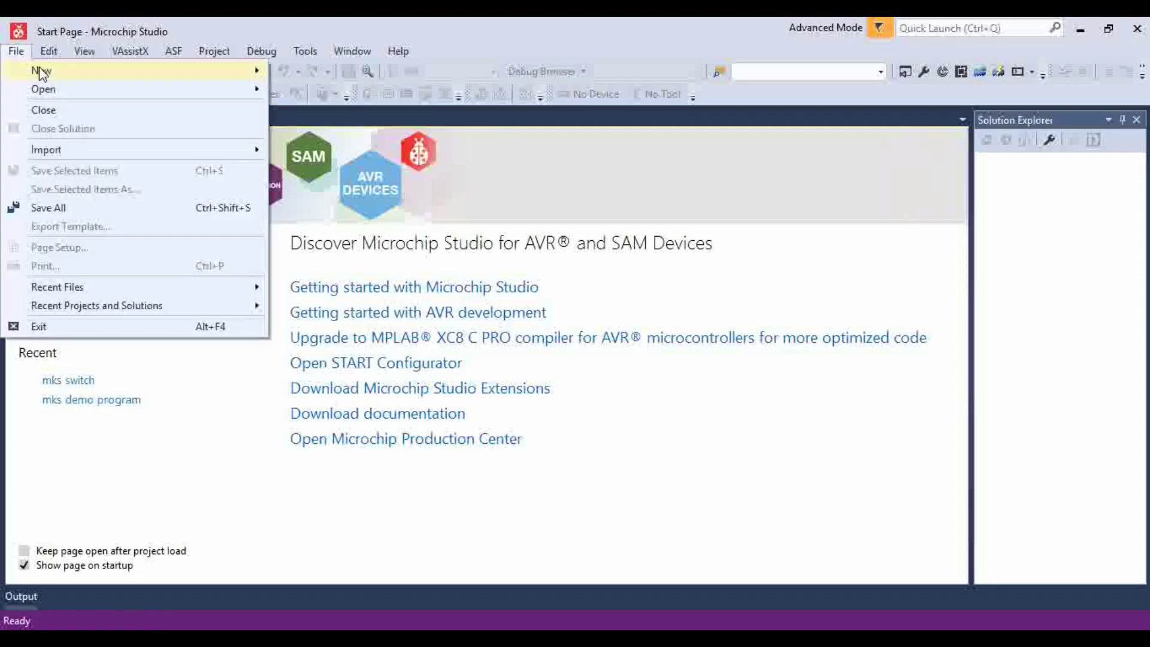
pyautogui.moveTo(39, 66)
pyautogui.click(310, 77)
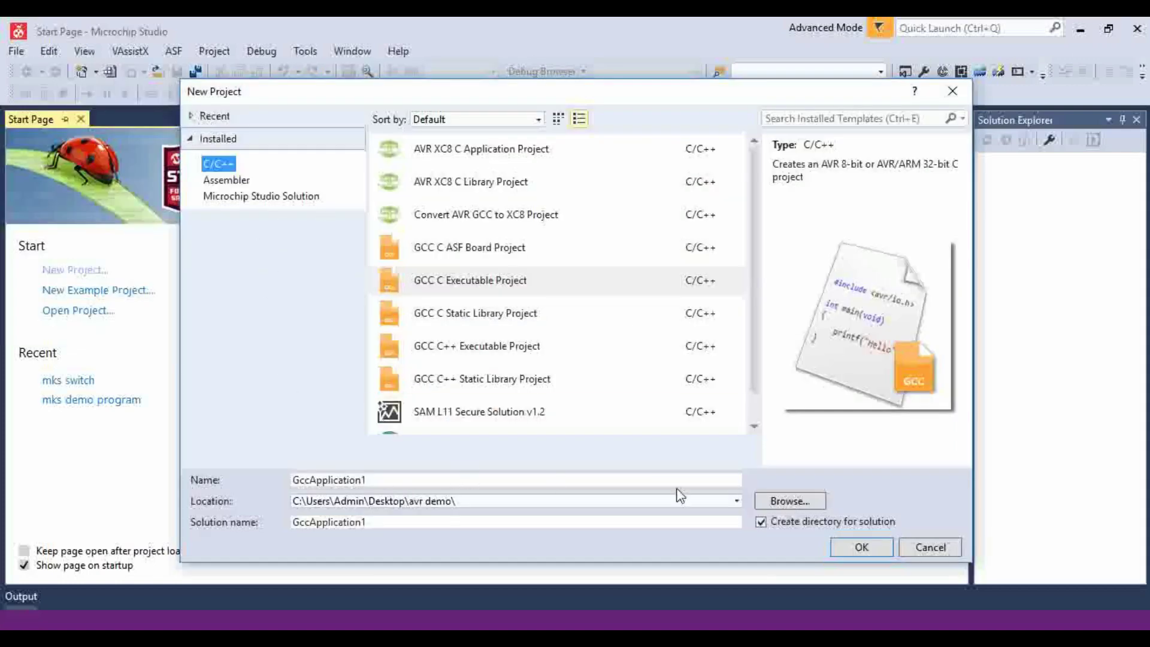
pyautogui.moveTo(388, 478); pyautogui.dragTo(204, 484)
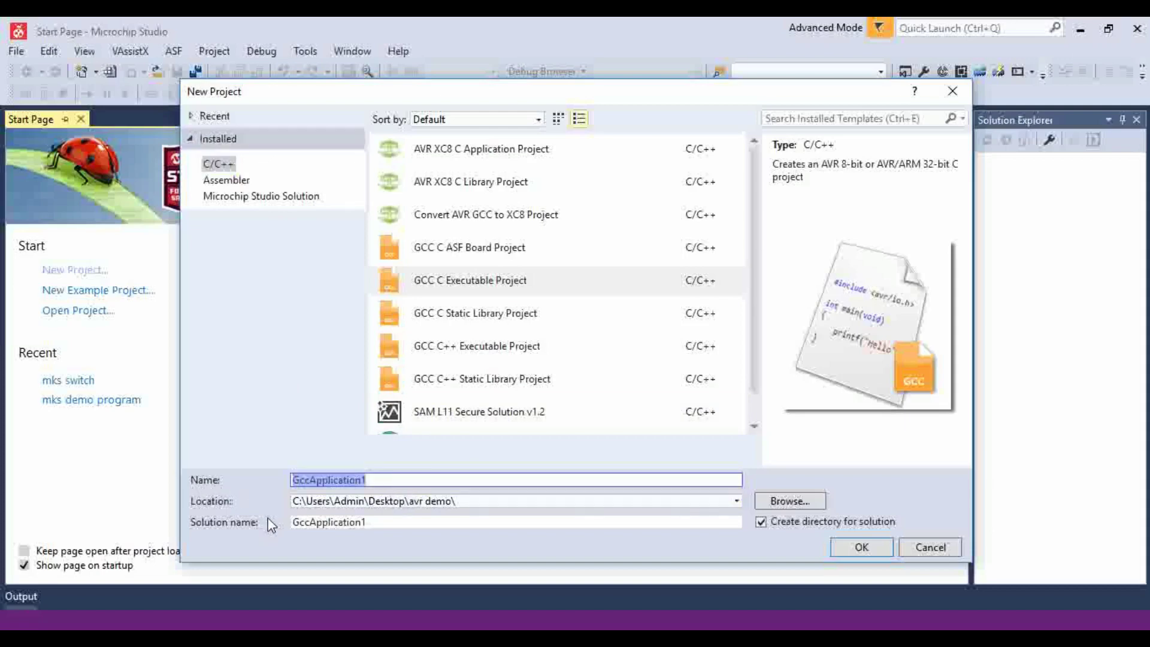
pyautogui.write('mks')
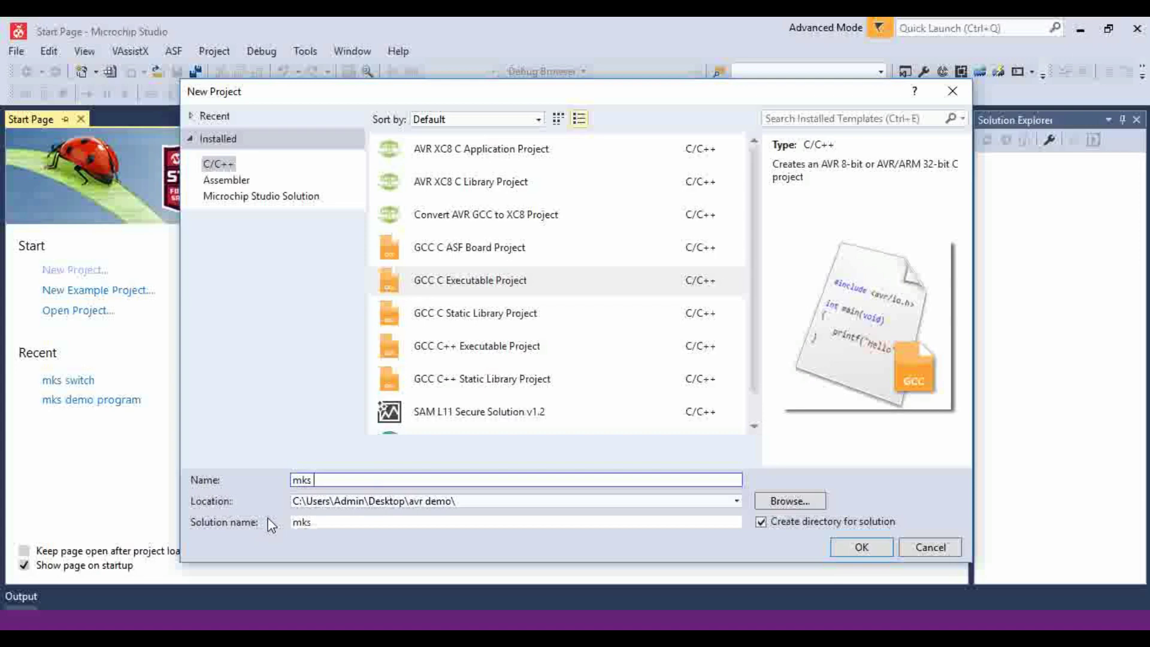
pyautogui.write(' demo-1')
# - Create a new folder on the Desktop for the project location and try to name it mks traffic light, declining the folder merge
pyautogui.click(800, 502)
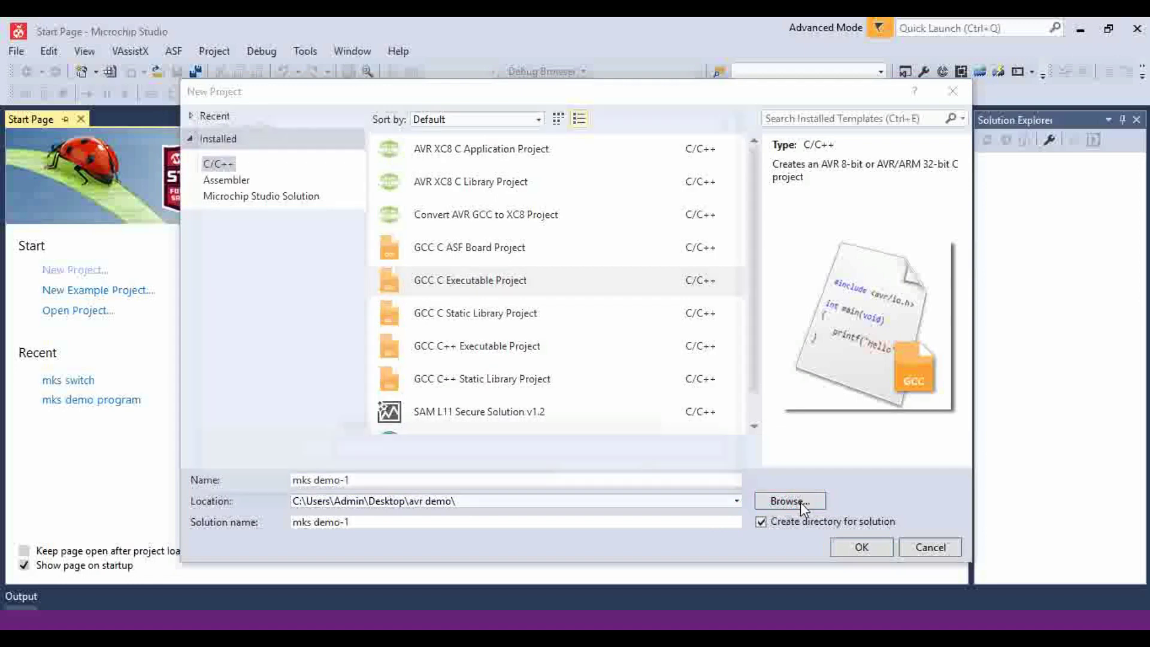
pyautogui.click(258, 226)
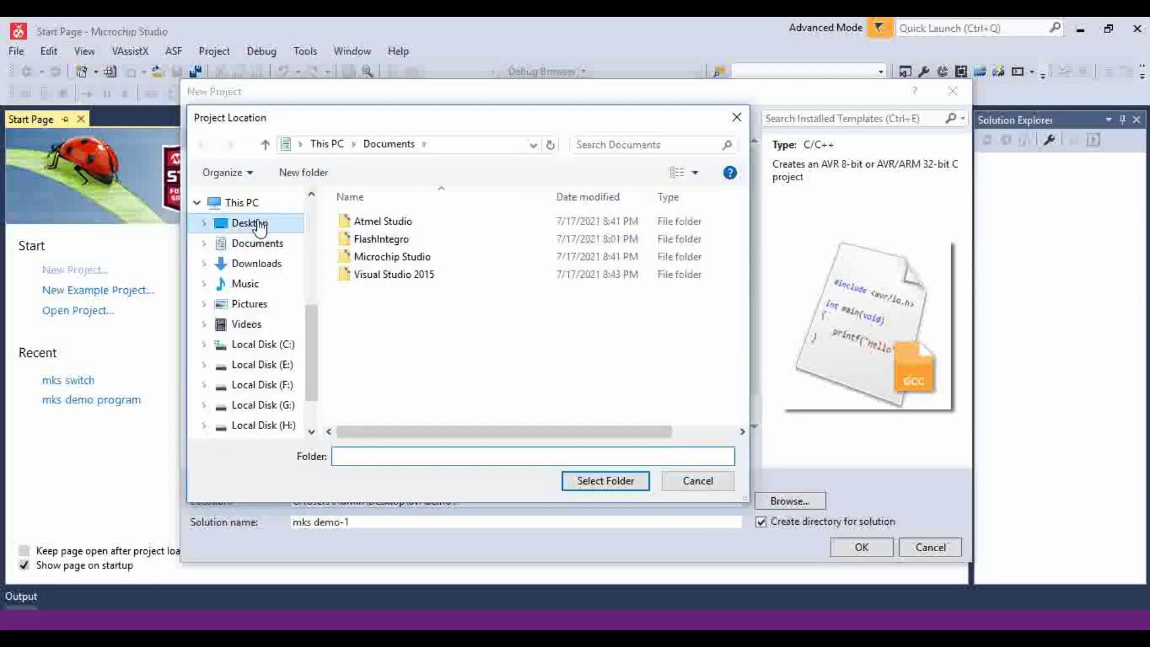
pyautogui.click(303, 172)
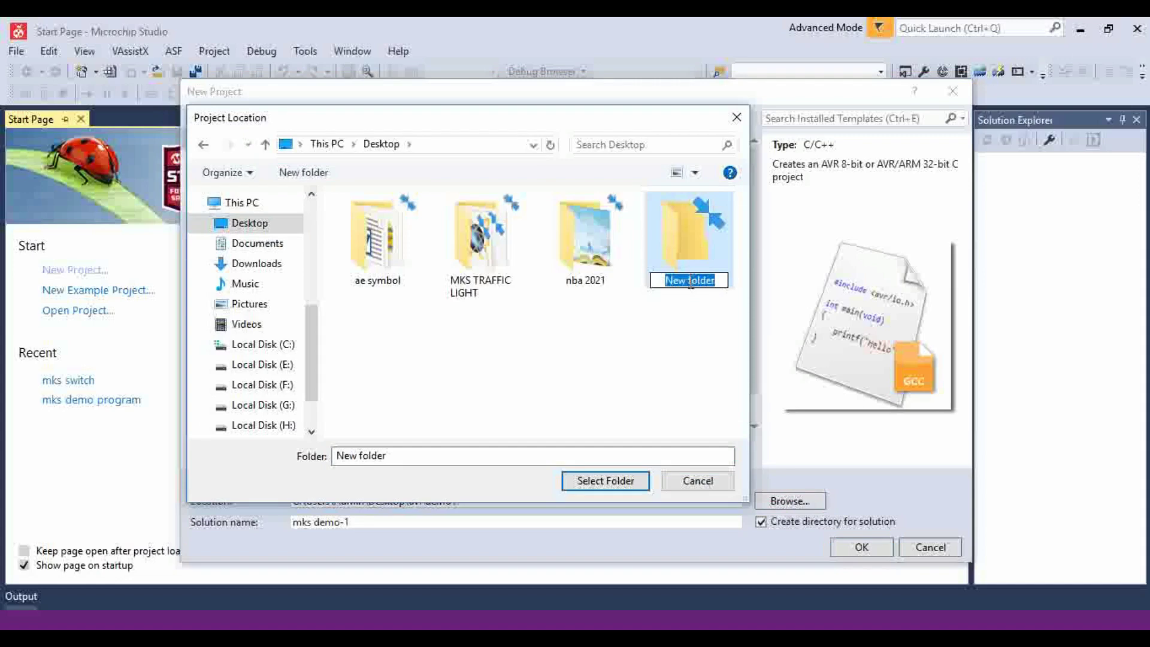
pyautogui.write('mks ')
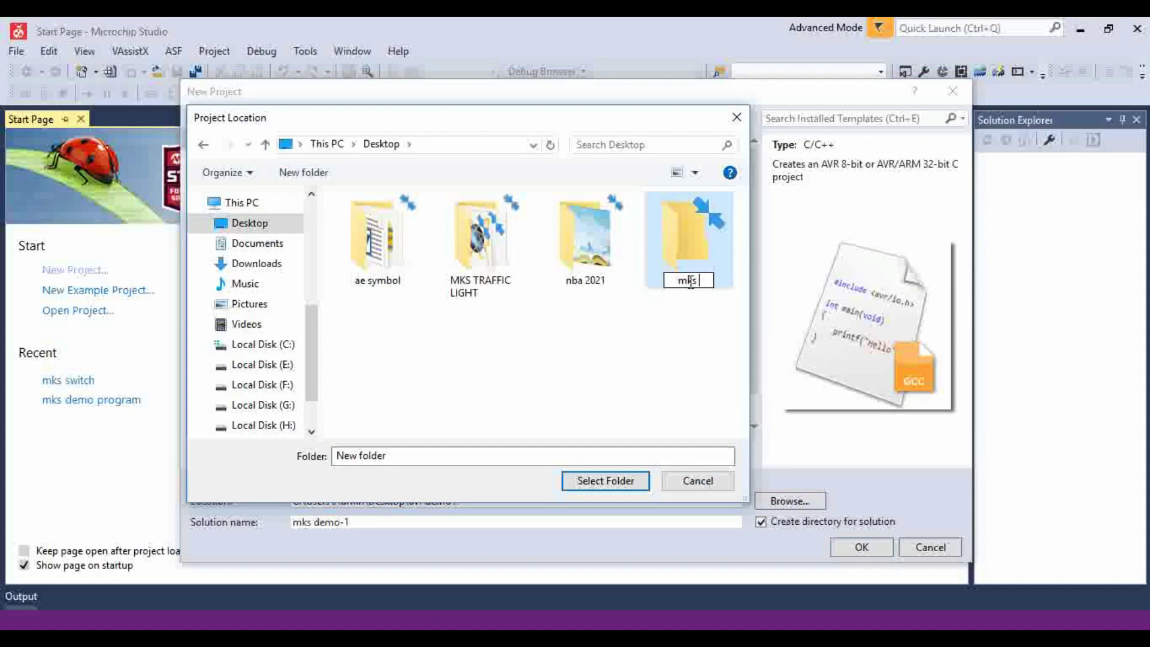
pyautogui.write('traffic')
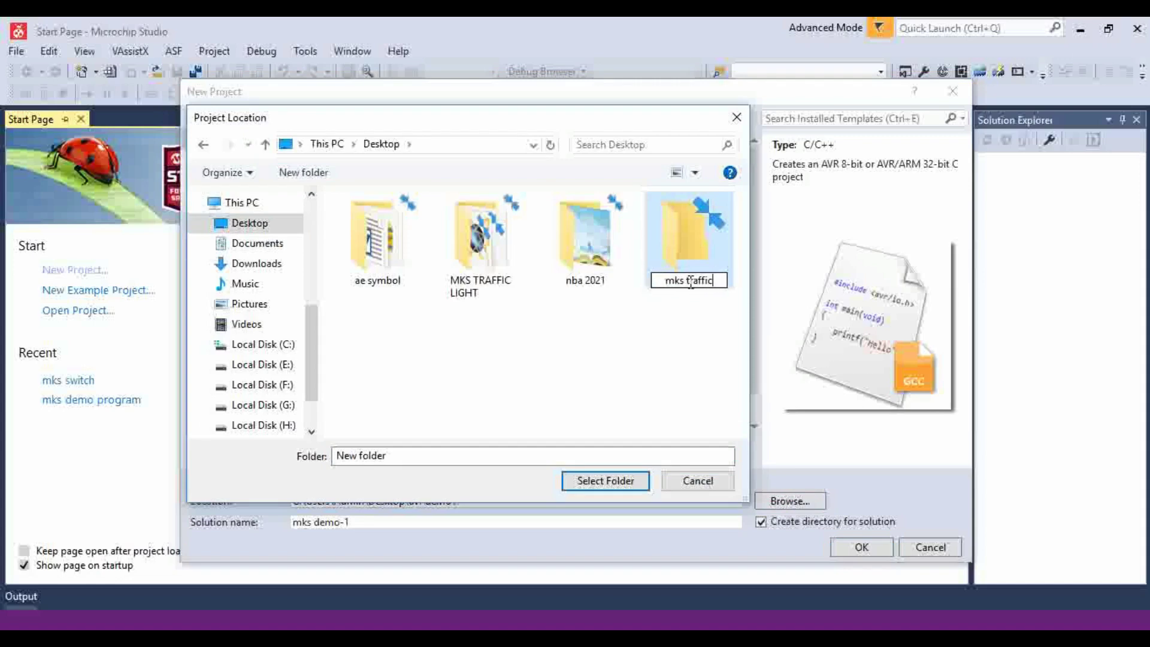
pyautogui.write(' light')
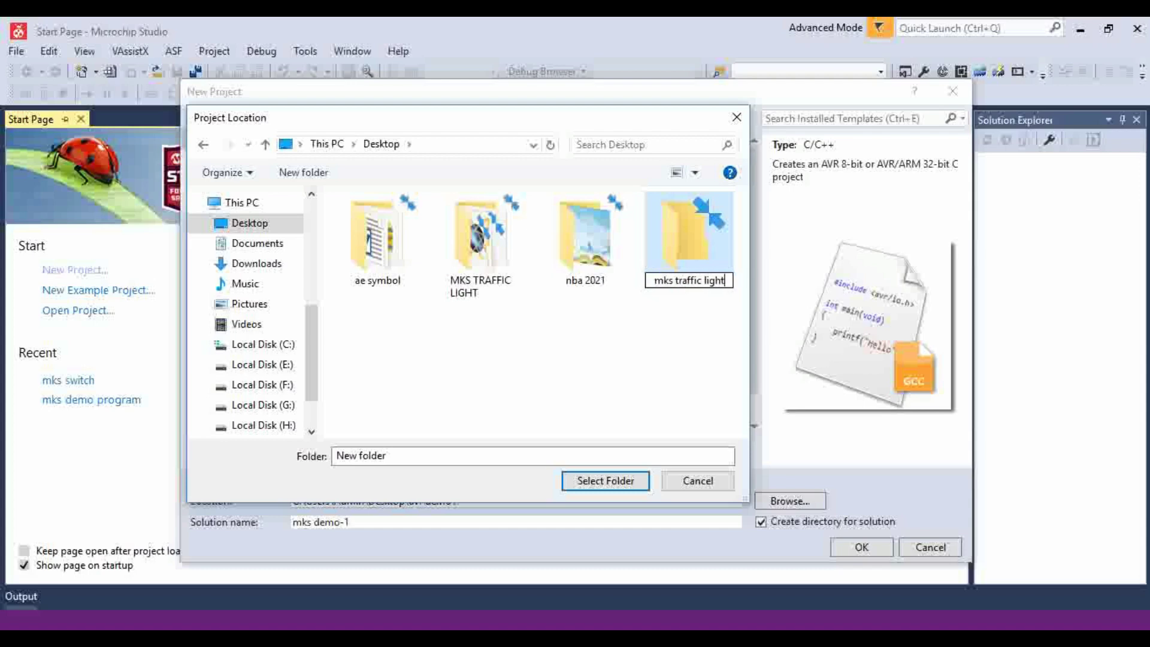
pyautogui.click(623, 331)
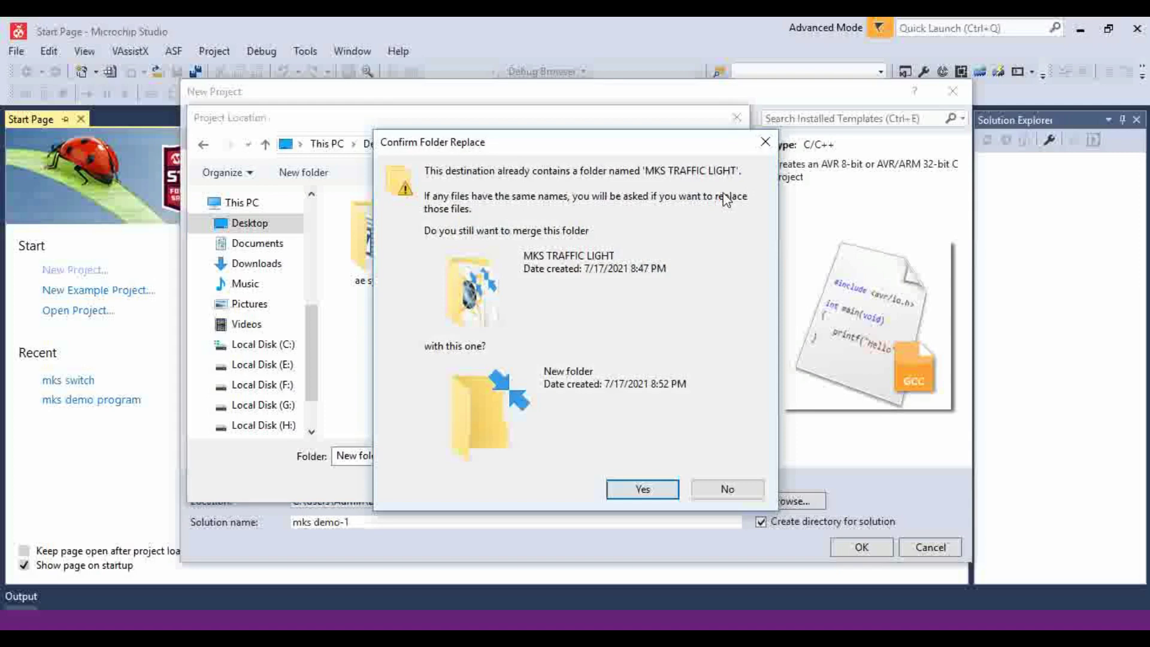
pyautogui.click(765, 141)
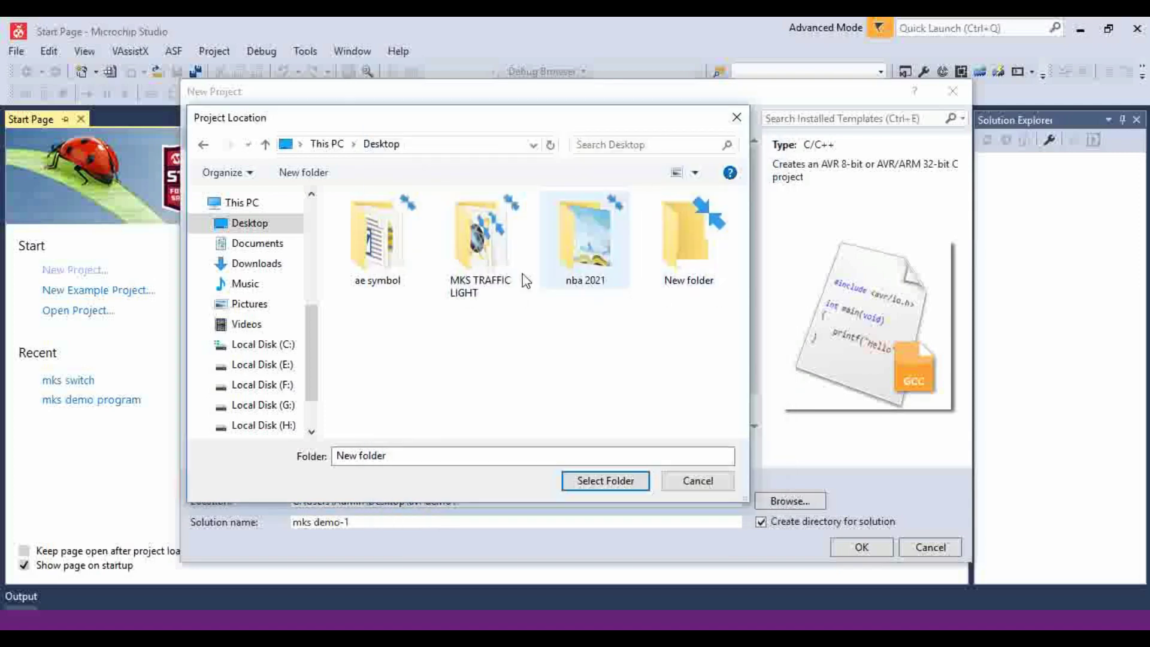
# - Rename the new folder on the Desktop as mks emo
pyautogui.click(668, 264)
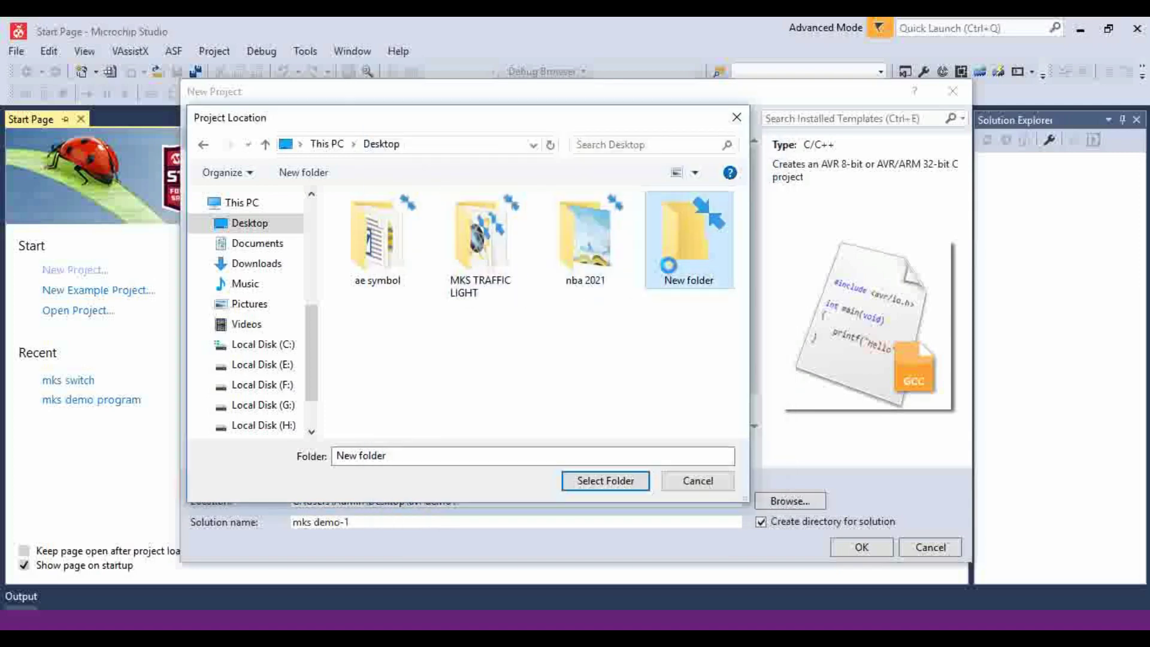
pyautogui.rightClick(670, 273)
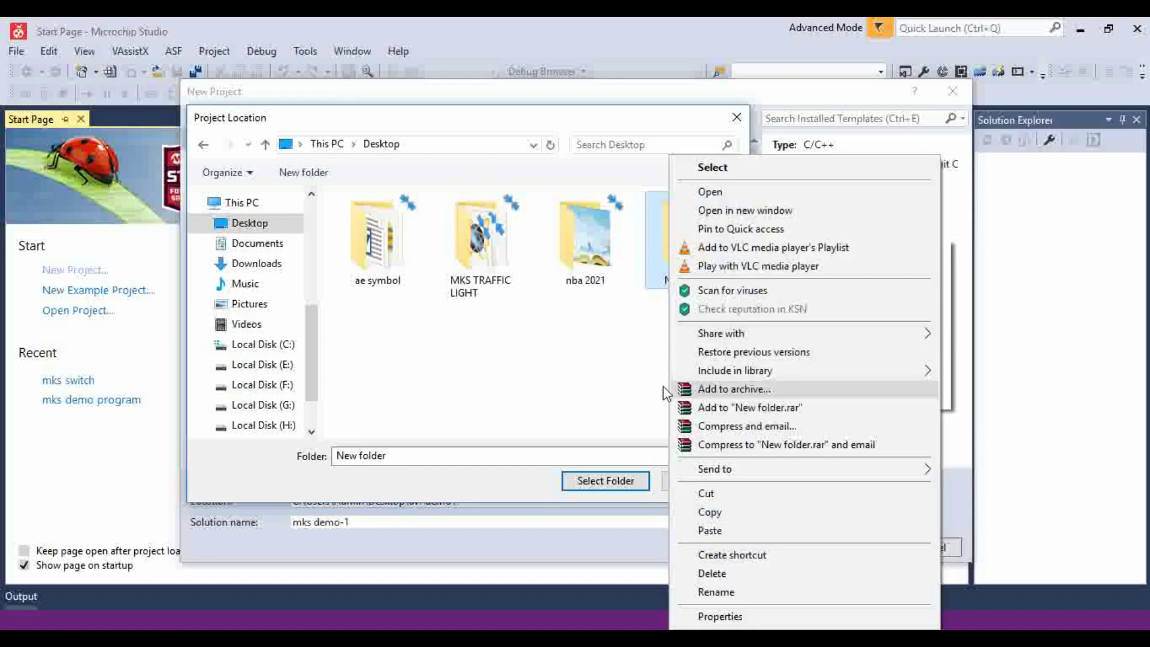
pyautogui.click(612, 374)
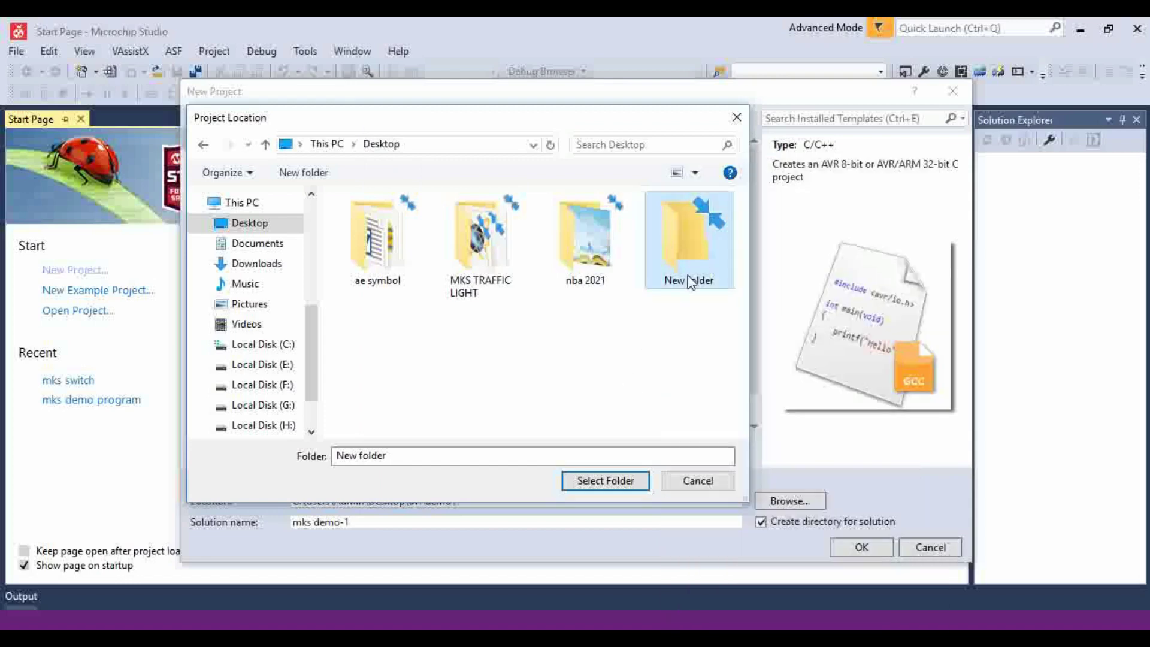
pyautogui.rightClick(690, 280)
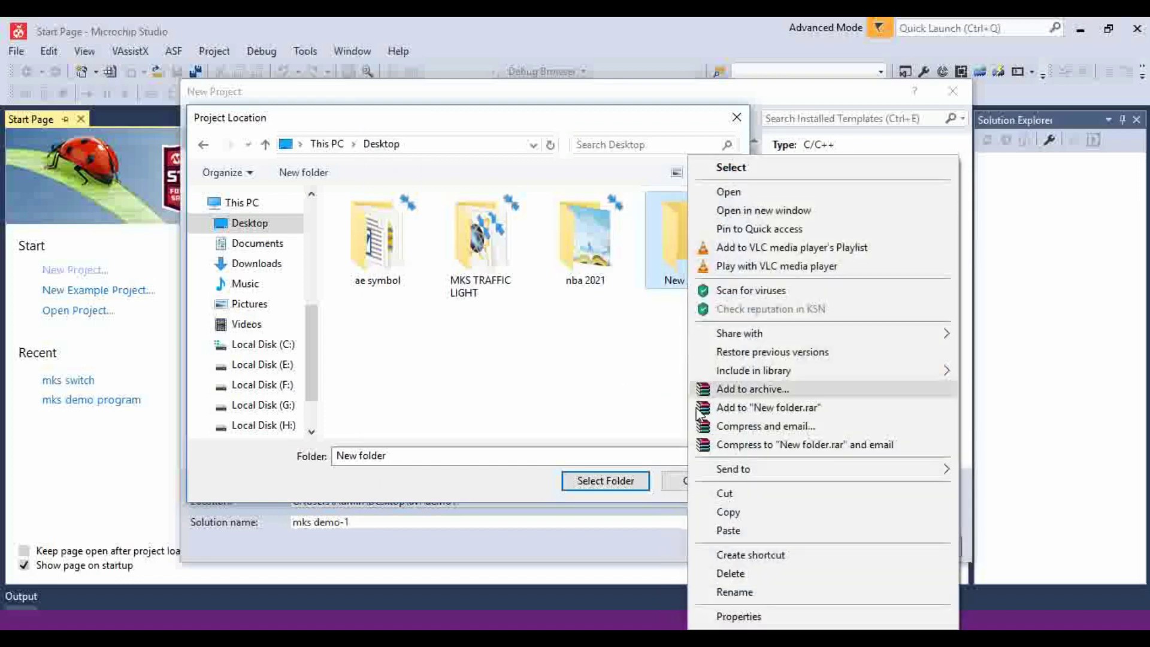
pyautogui.click(739, 596)
pyautogui.write('mks')
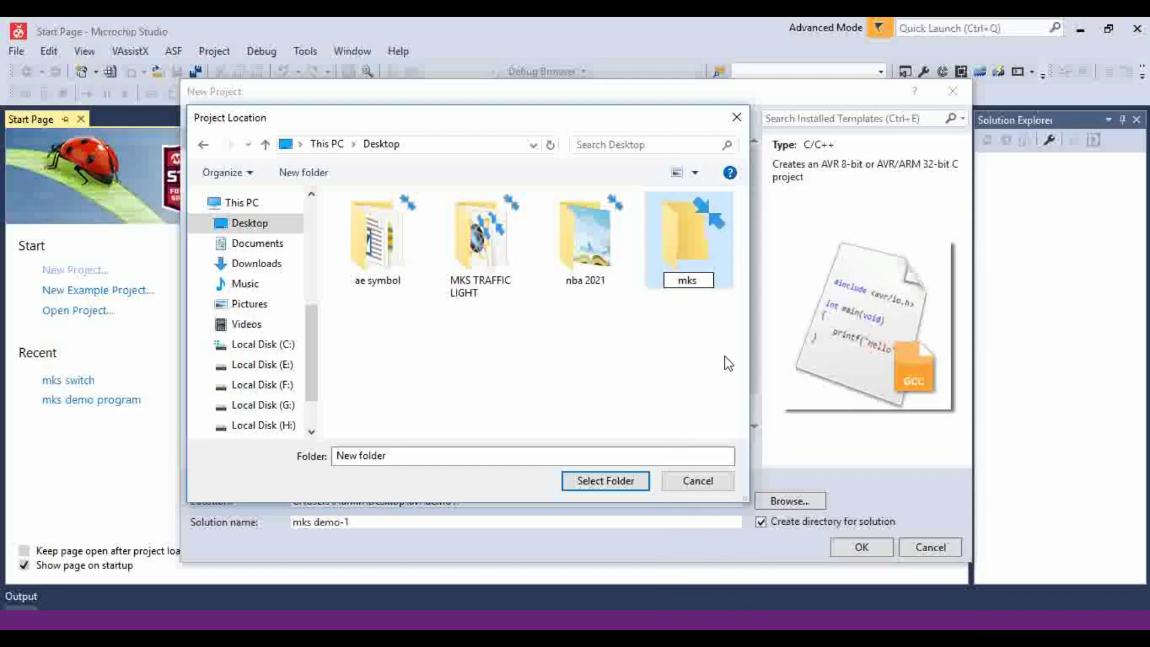
pyautogui.write(' emo')
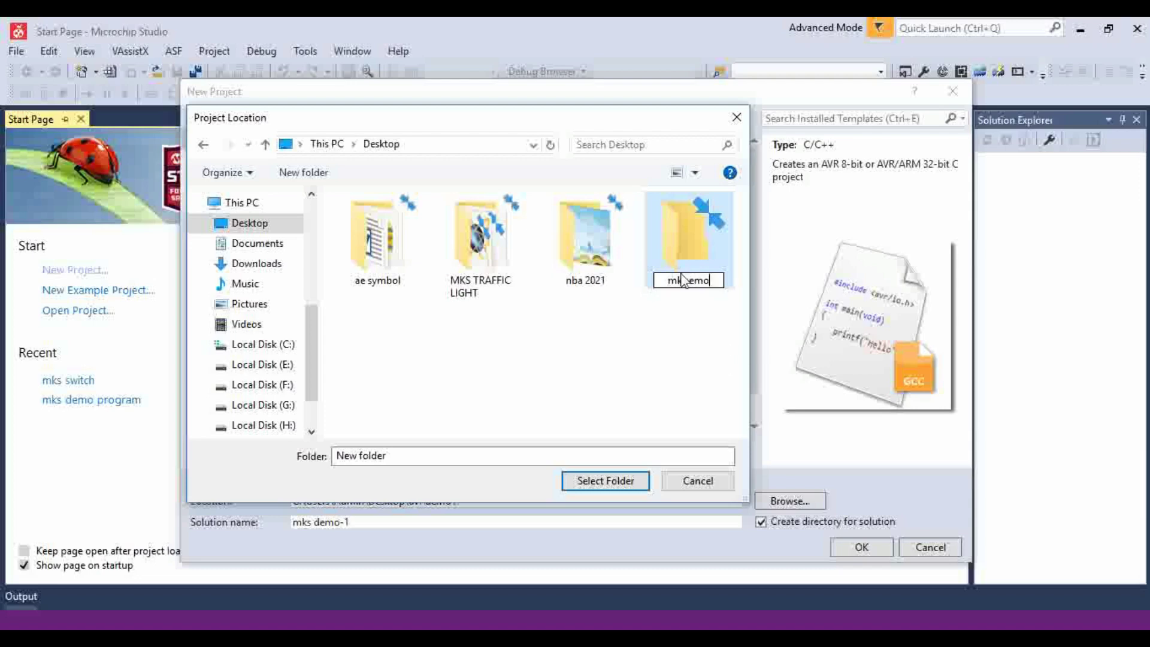
# - Choose the mks emo folder as the project location and confirm creating the mks demo-1 project
pyautogui.click(677, 251)
pyautogui.doubleClick(678, 251)
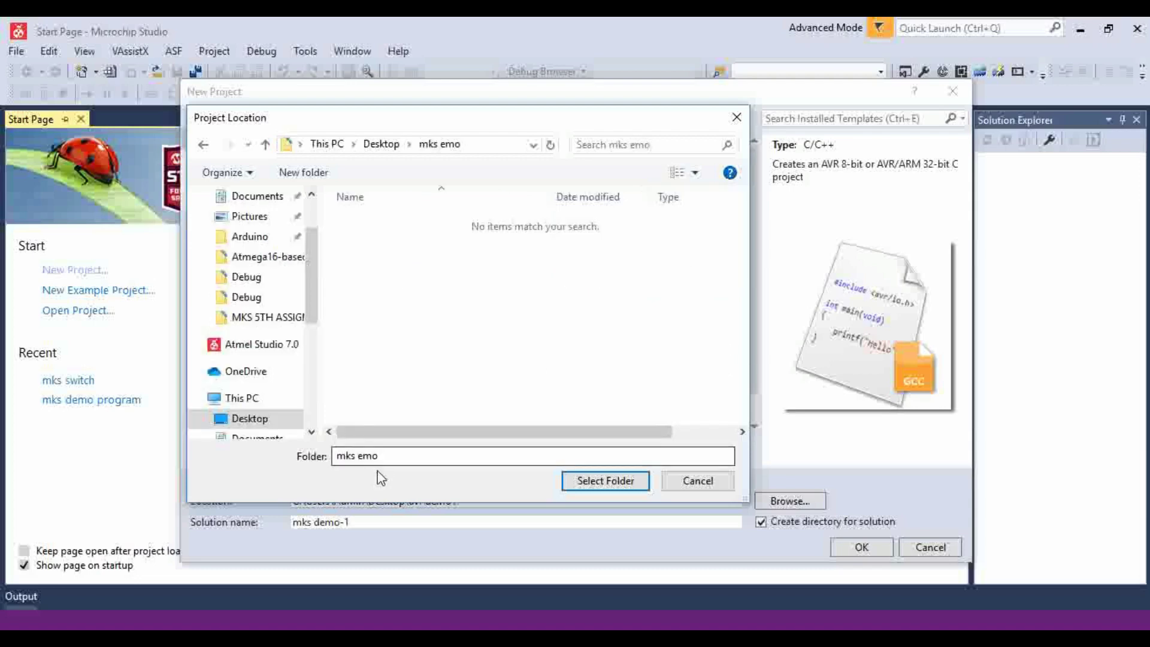
pyautogui.click(598, 481)
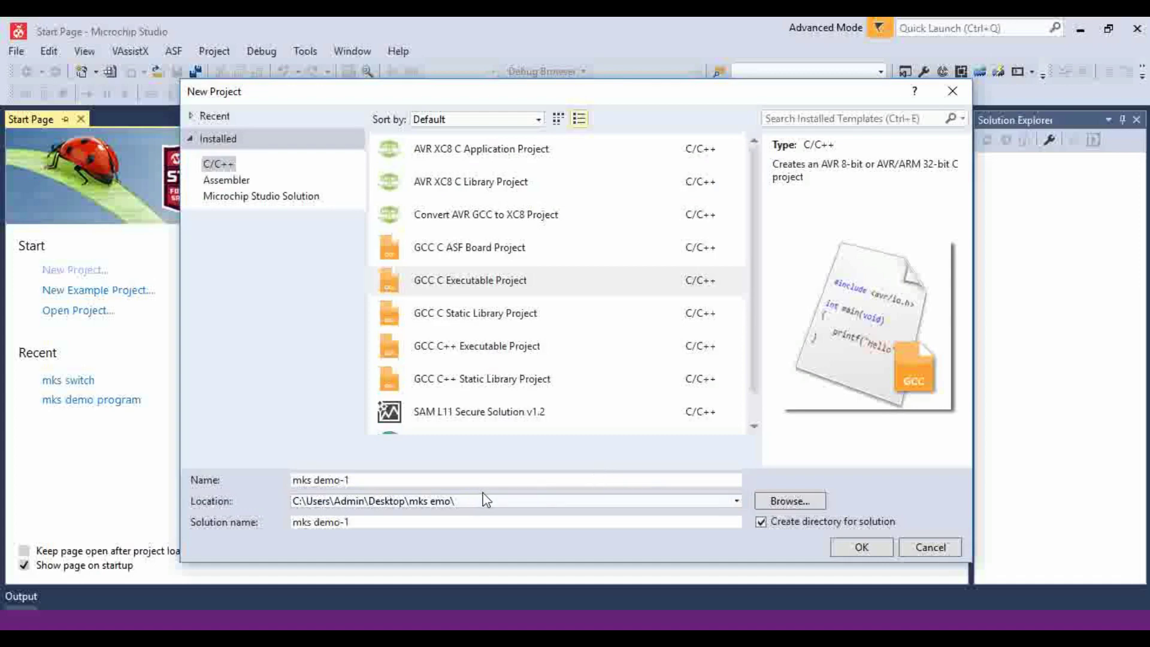
pyautogui.moveTo(486, 501); pyautogui.dragTo(308, 503)
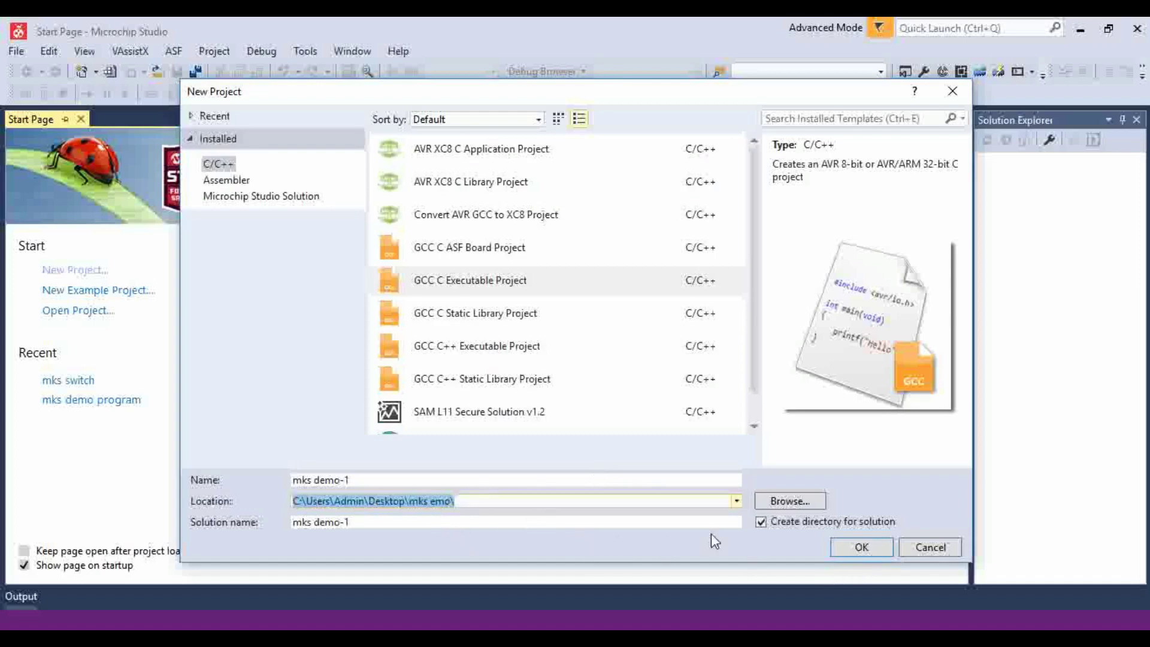
pyautogui.click(395, 525)
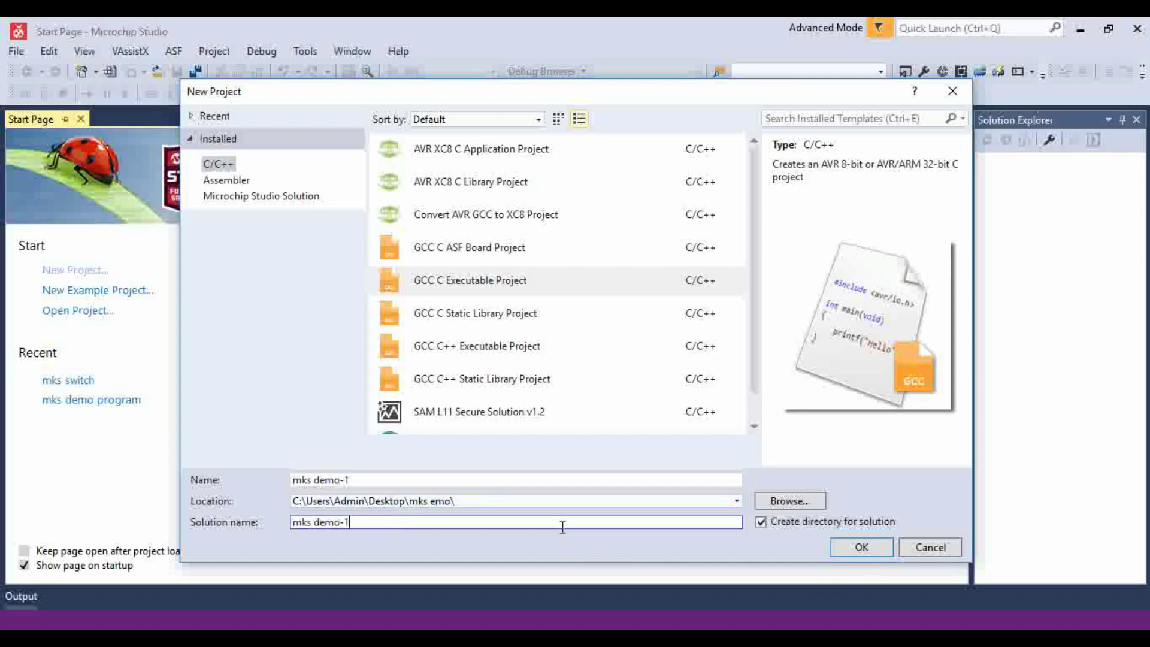
pyautogui.click(872, 548)
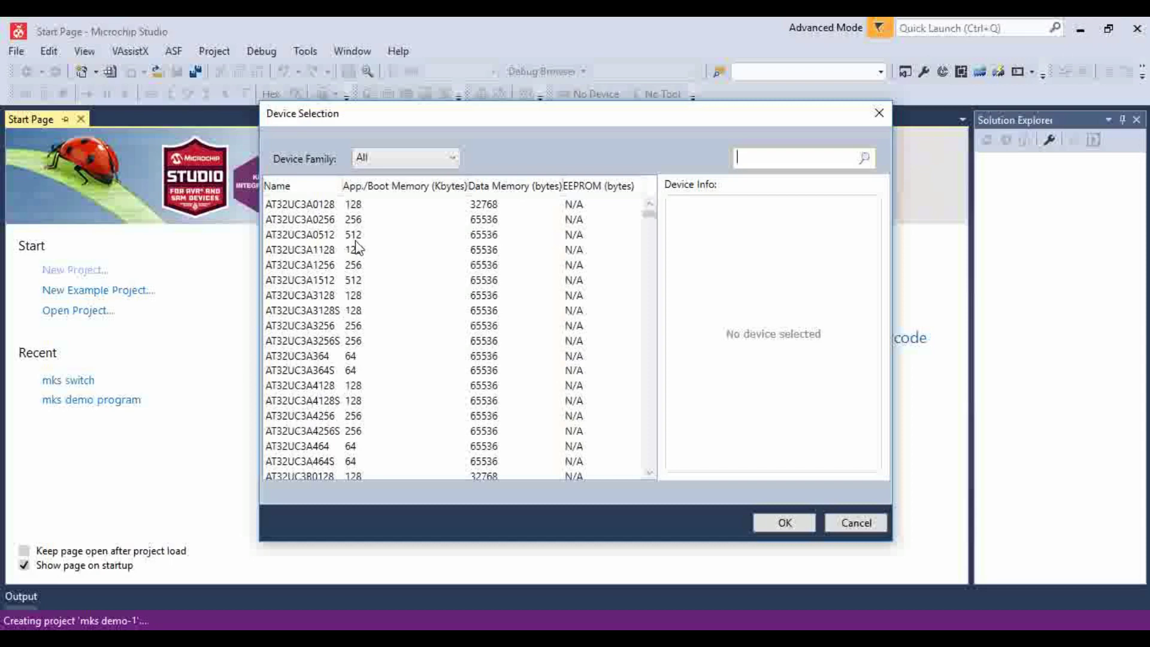
# - Filter the devices to the ATmega family and choose ATmega16A as the project's device
pyautogui.click(454, 160)
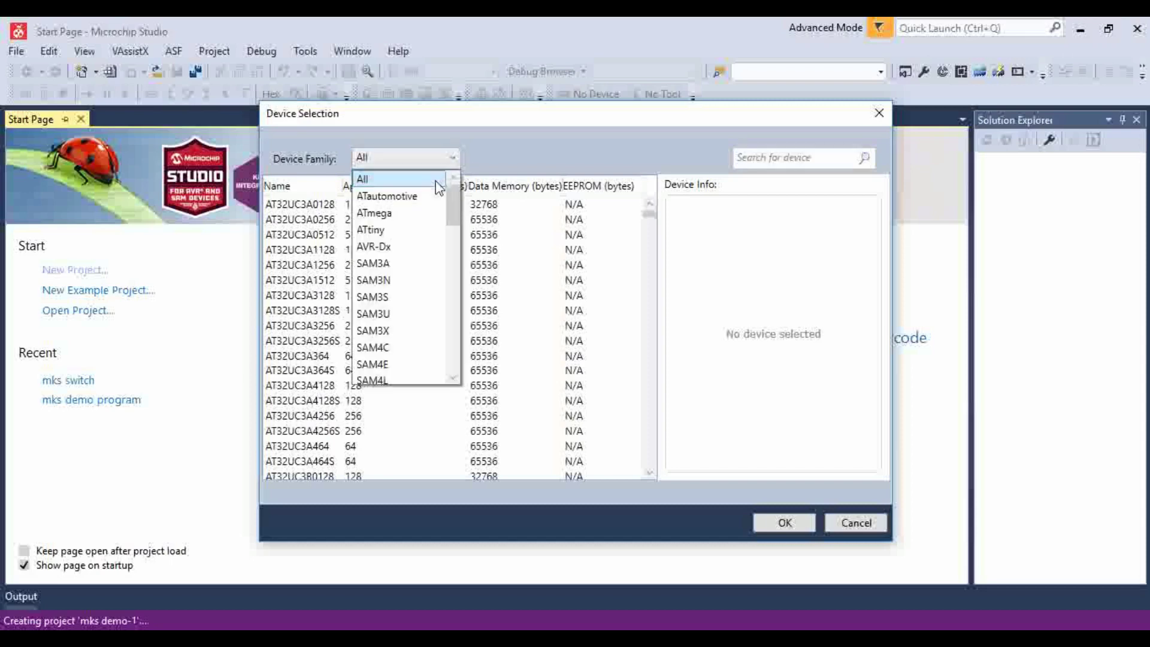
pyautogui.press('Escape')
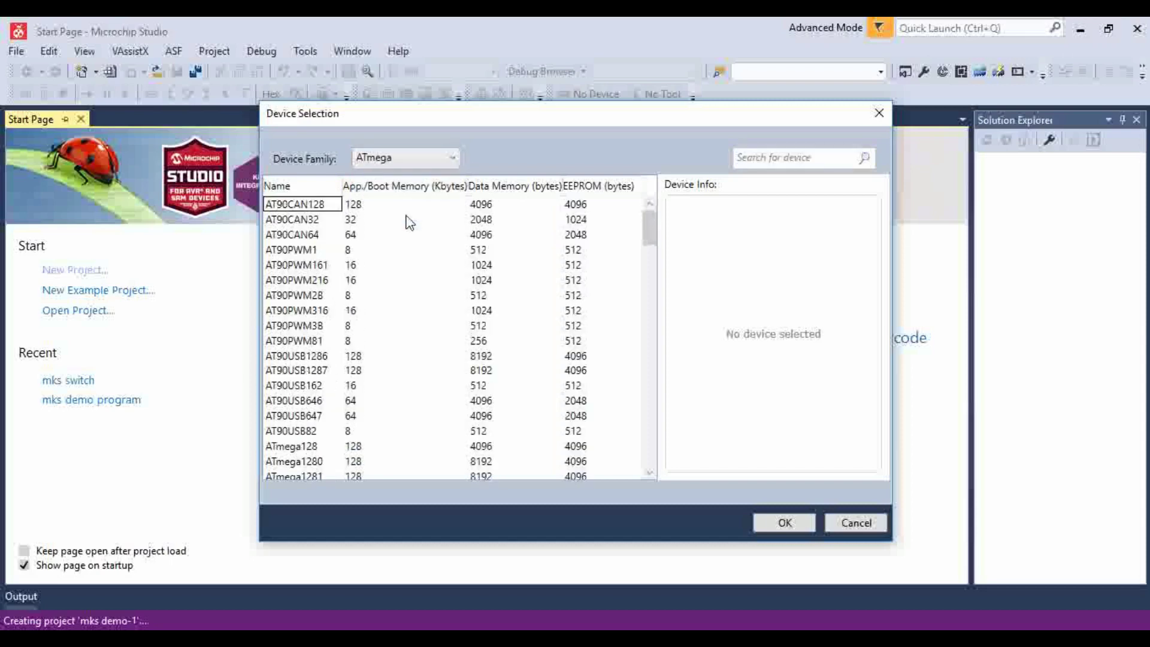
pyautogui.scroll(-3, 366, 386)
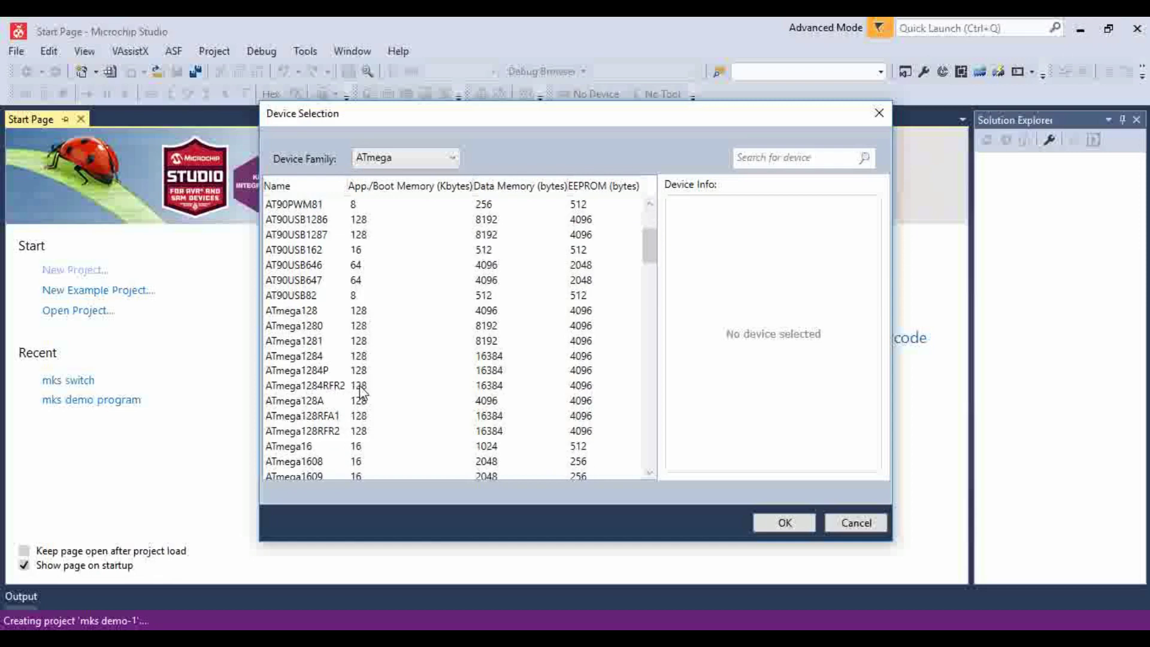
pyautogui.scroll(-3, 361, 413)
pyautogui.scroll(-1, 358, 436)
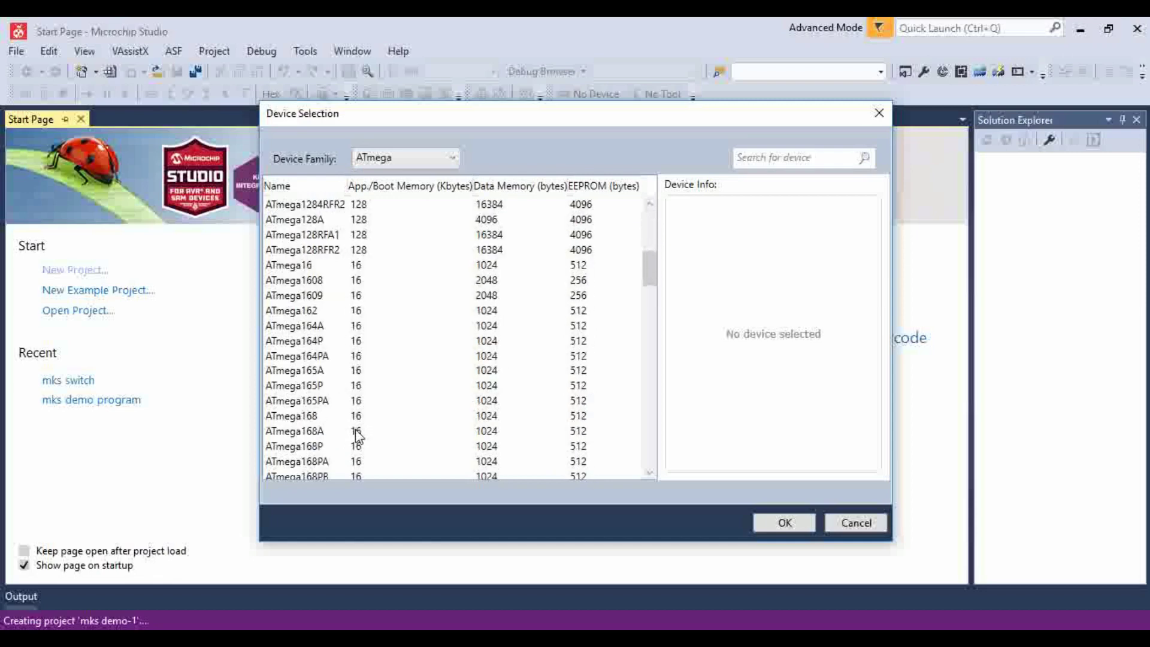
pyautogui.scroll(2, 358, 436)
pyautogui.scroll(-1, 358, 435)
pyautogui.scroll(-4, 357, 436)
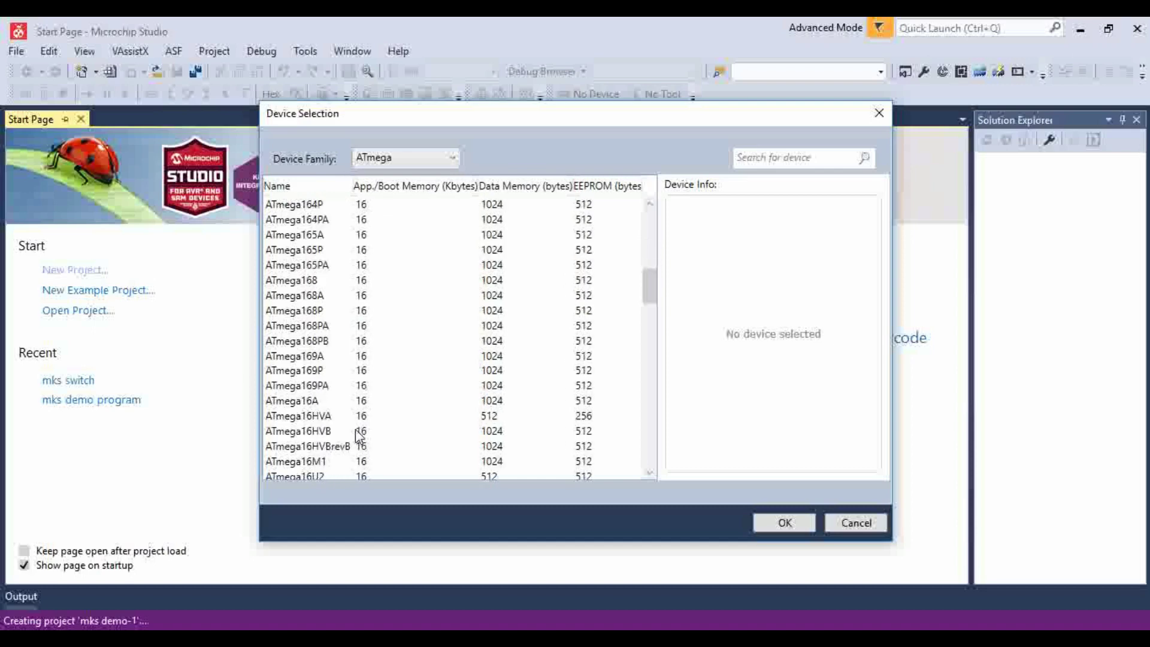
pyautogui.click(306, 401)
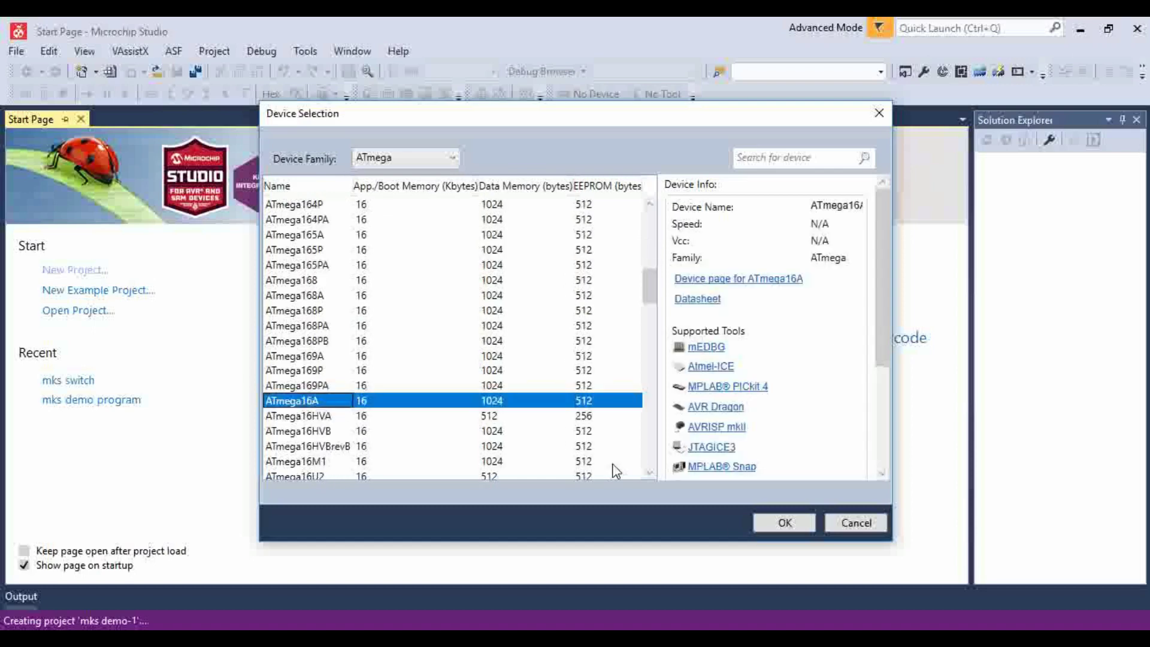
pyautogui.click(783, 523)
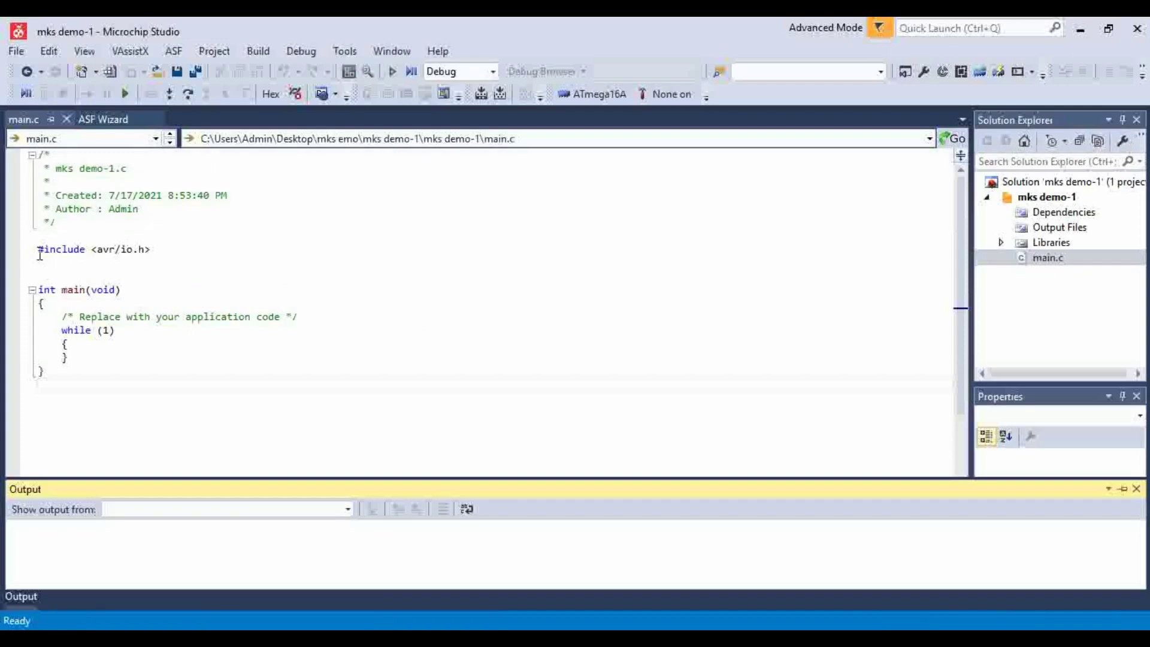
# - Delete all the template code below the header comment in main.c
pyautogui.moveTo(39, 251); pyautogui.dragTo(51, 384)
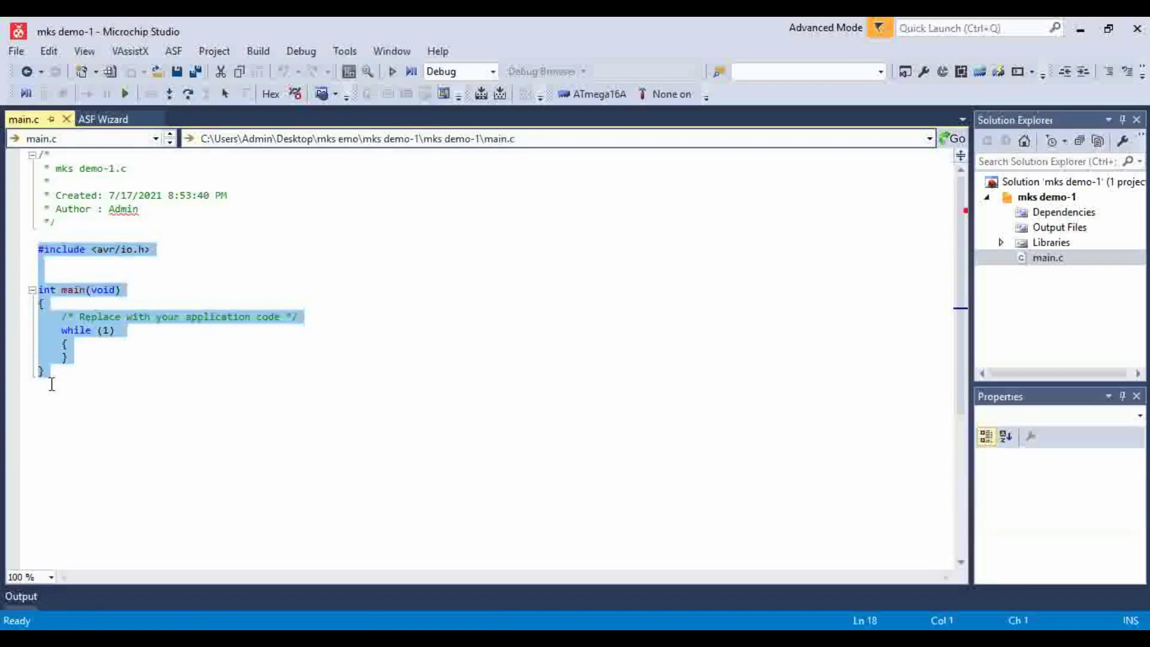
pyautogui.press('Delete')
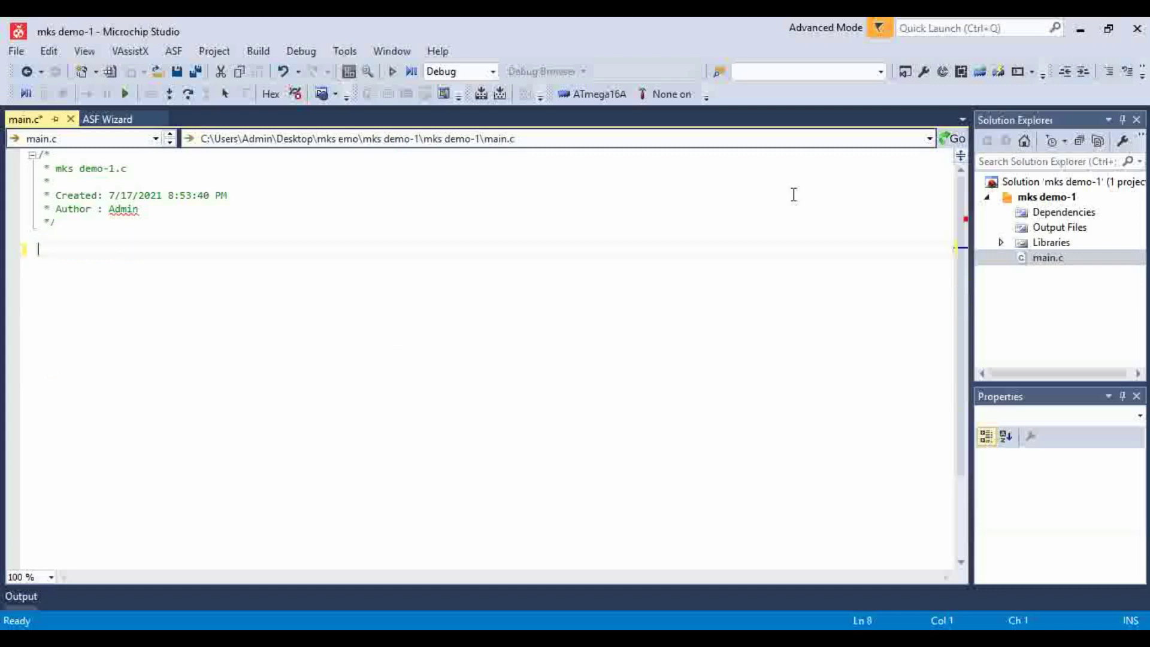
# - Open the tl text file from the desktop in Notepad and select all of its code
pyautogui.click(1086, 30)
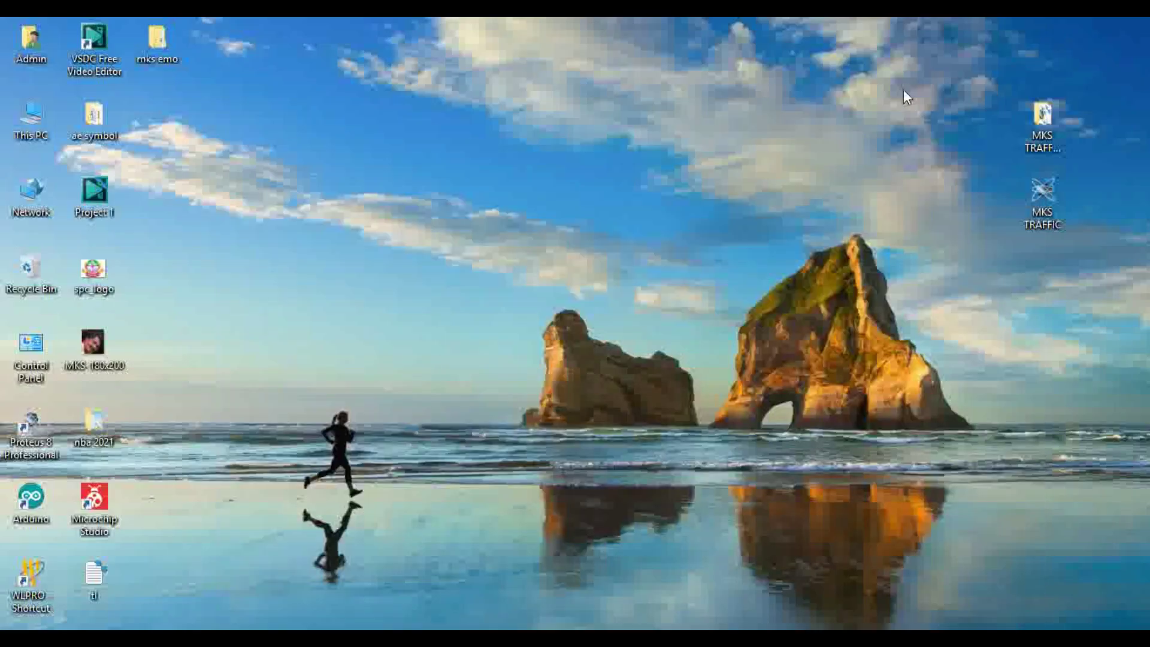
pyautogui.doubleClick(96, 573)
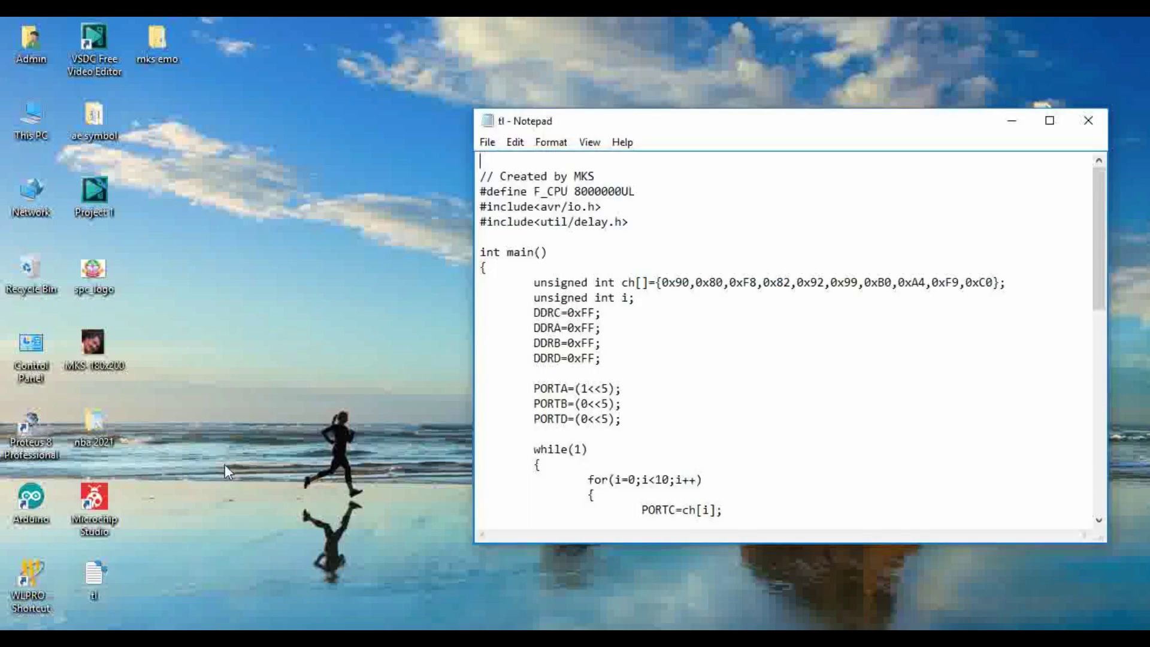
pyautogui.click(1050, 118)
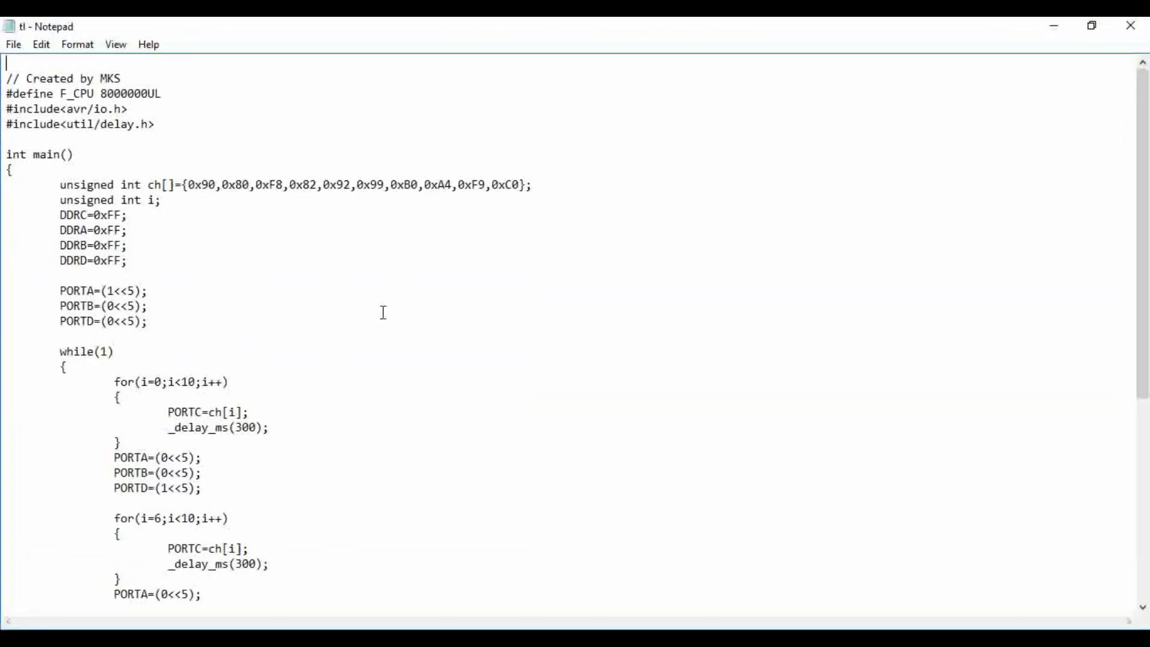
pyautogui.click(368, 328)
pyautogui.hotkey('ctrl', 'a')
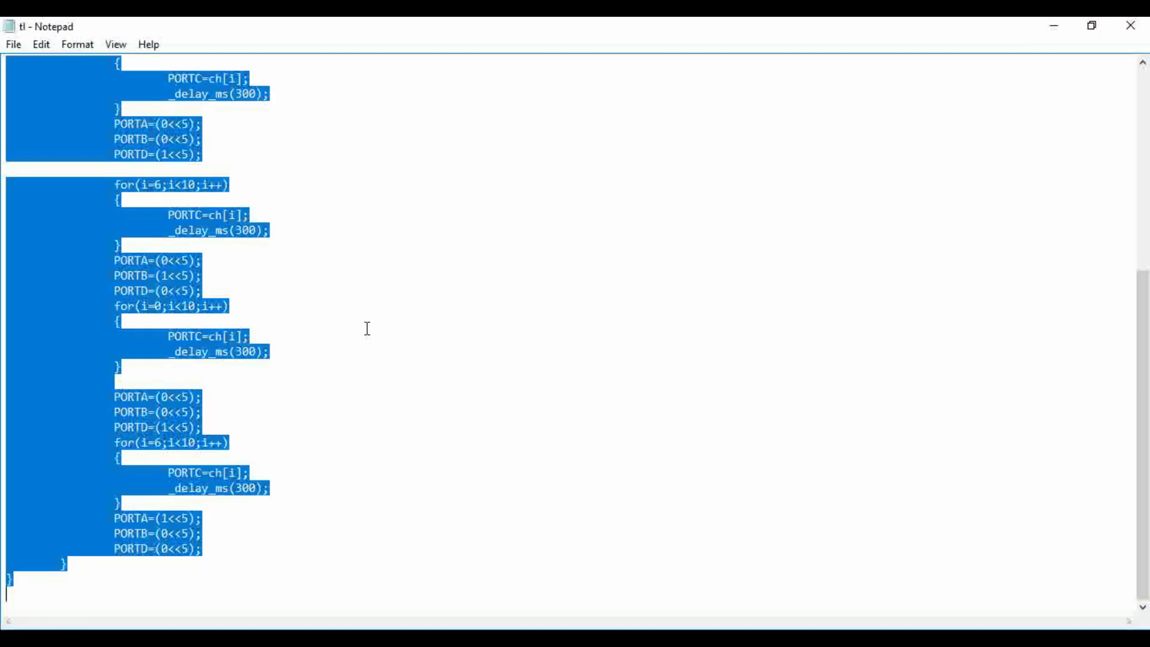
pyautogui.rightClick(73, 267)
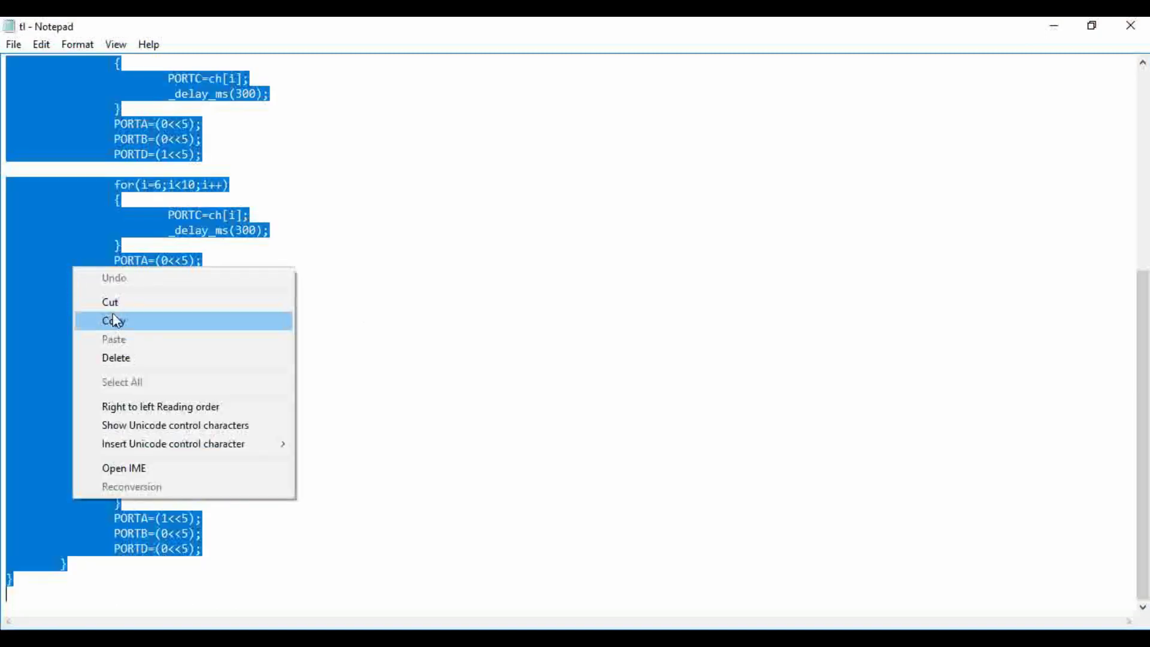
pyautogui.click(114, 357)
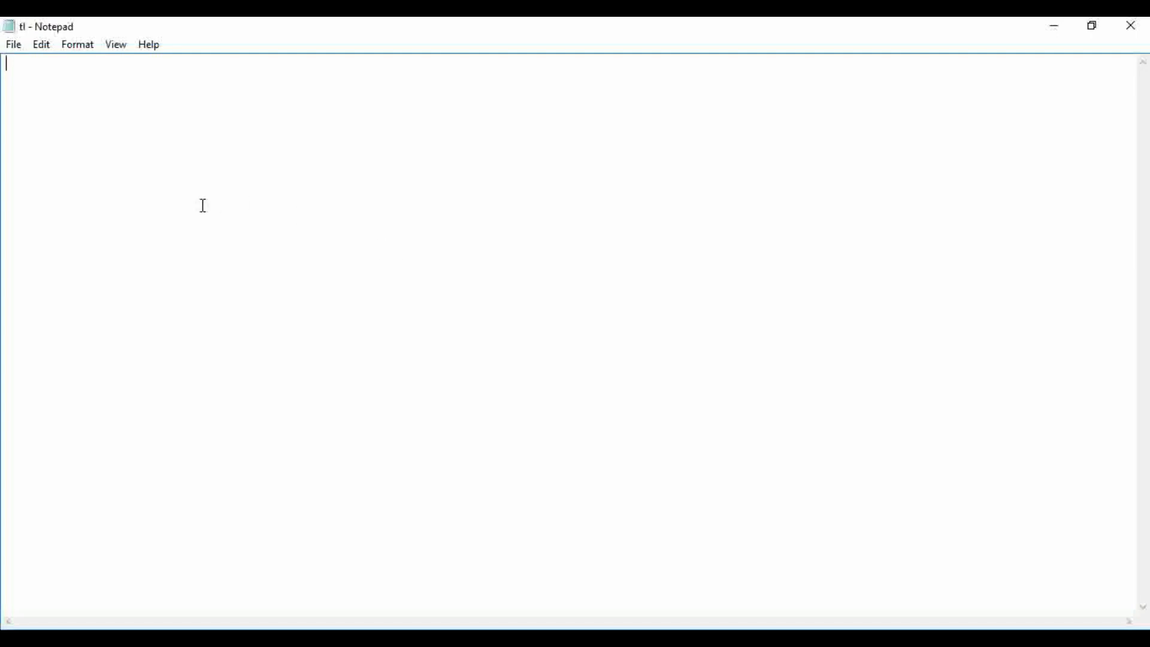
pyautogui.hotkey('ctrl', 'z')
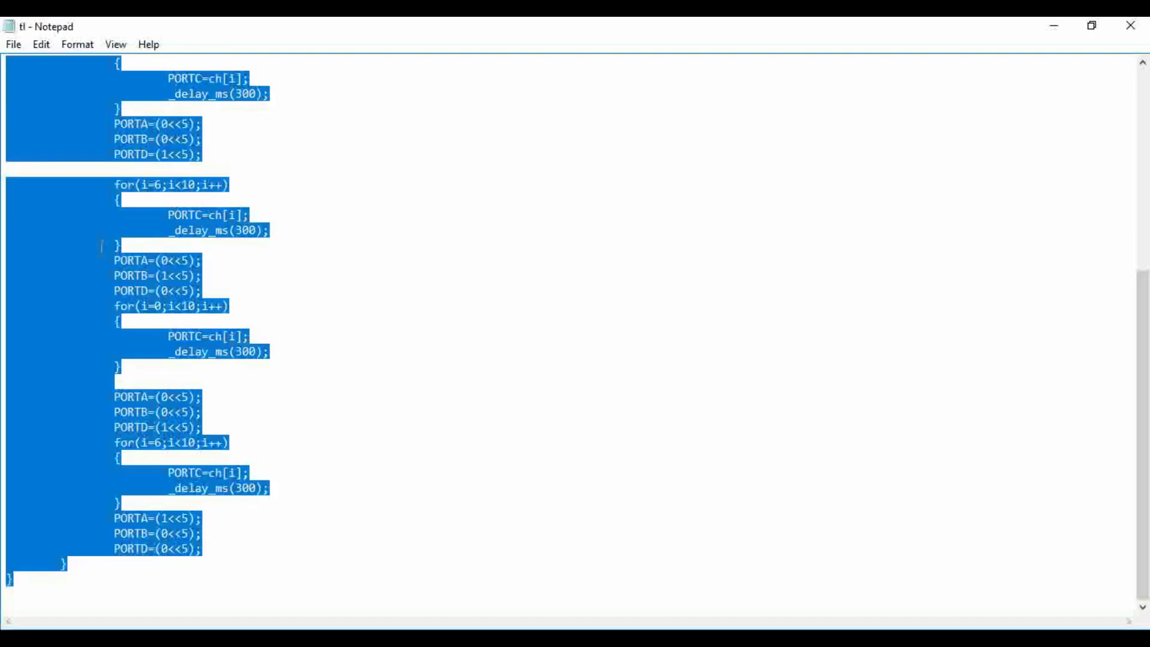
# - Copy the selected tl code, switch back to Microchip Studio and paste it below the header comment in main.c
pyautogui.rightClick(46, 310)
pyautogui.click(80, 362)
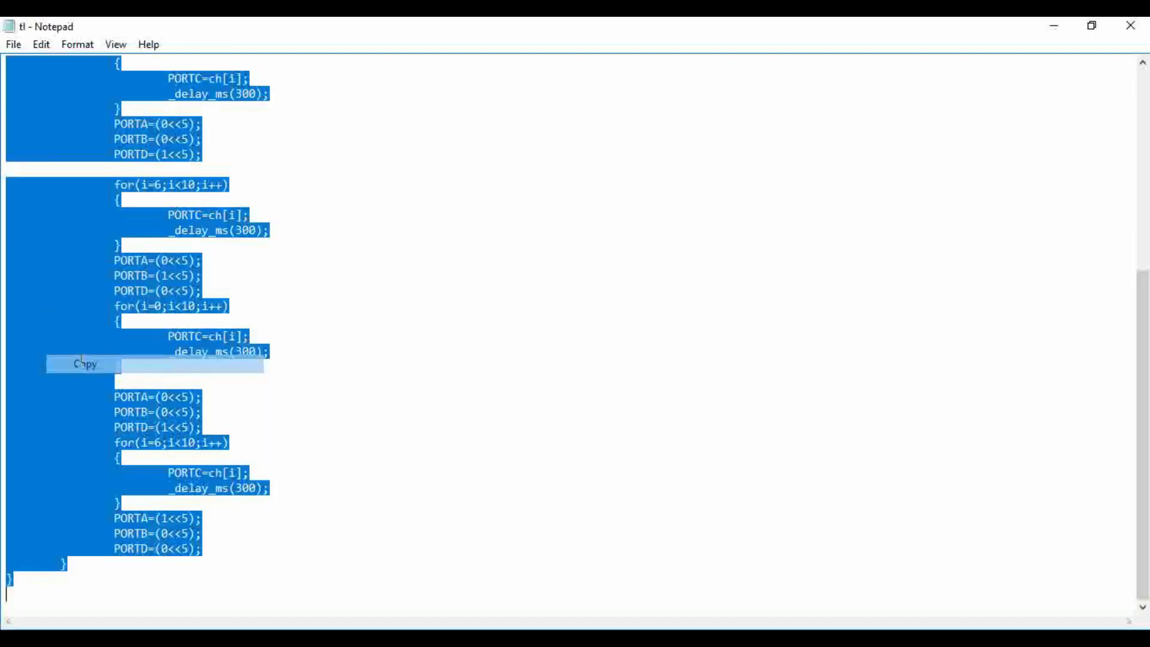
pyautogui.click(1055, 27)
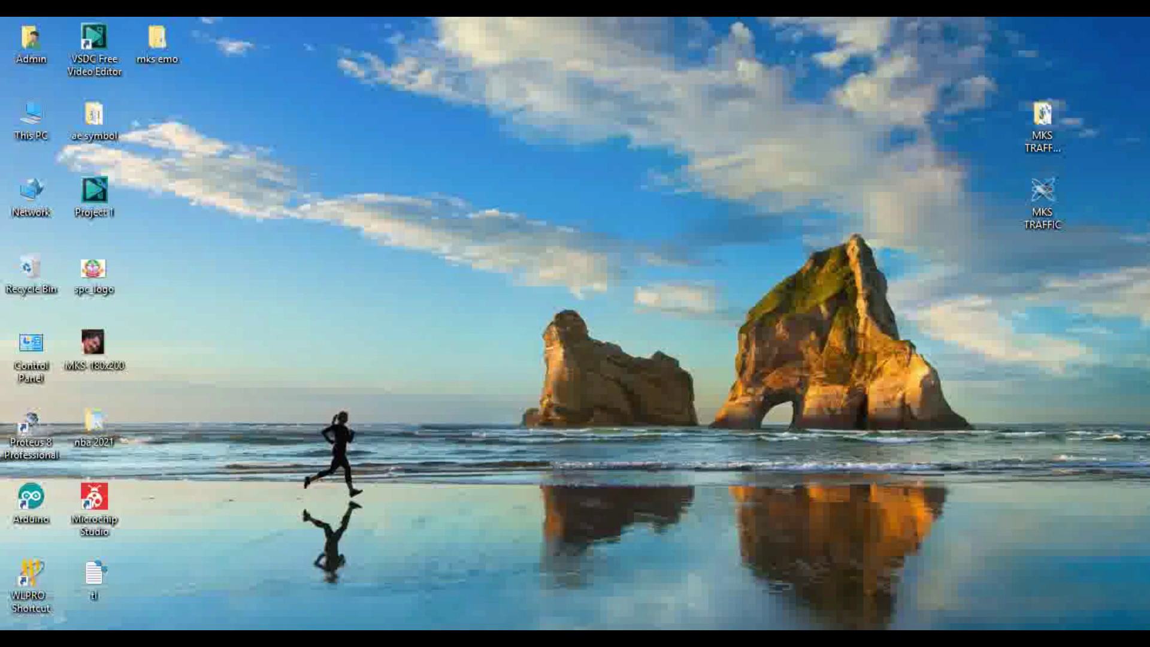
pyautogui.moveTo(767, 638)
pyautogui.click(753, 615)
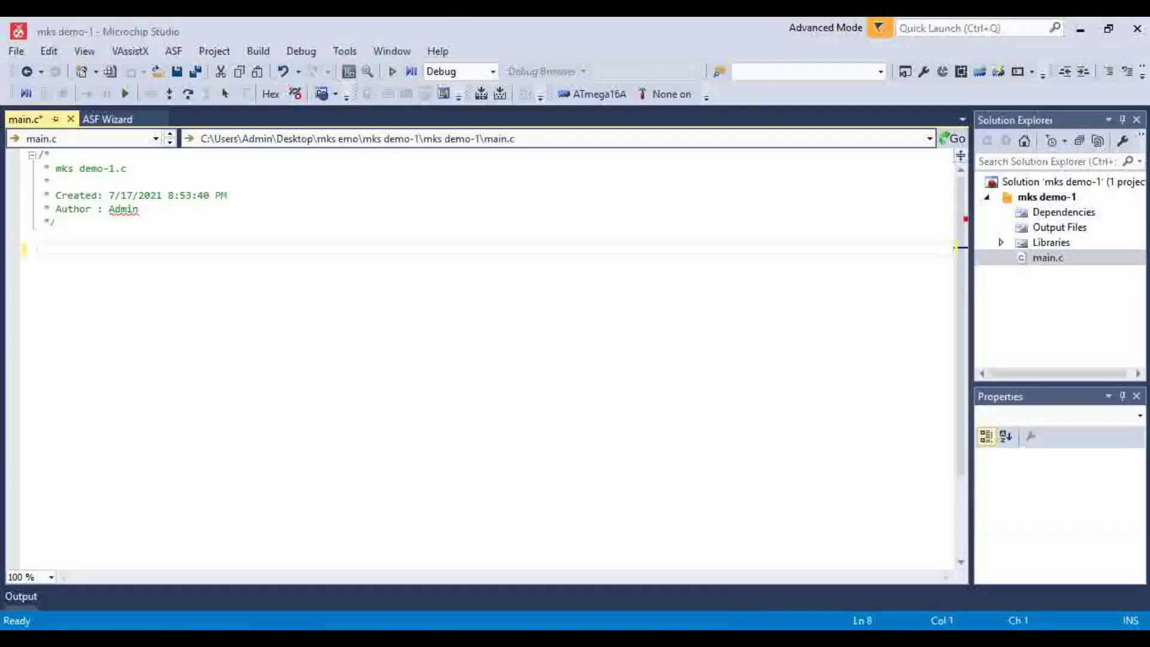
pyautogui.click(41, 258)
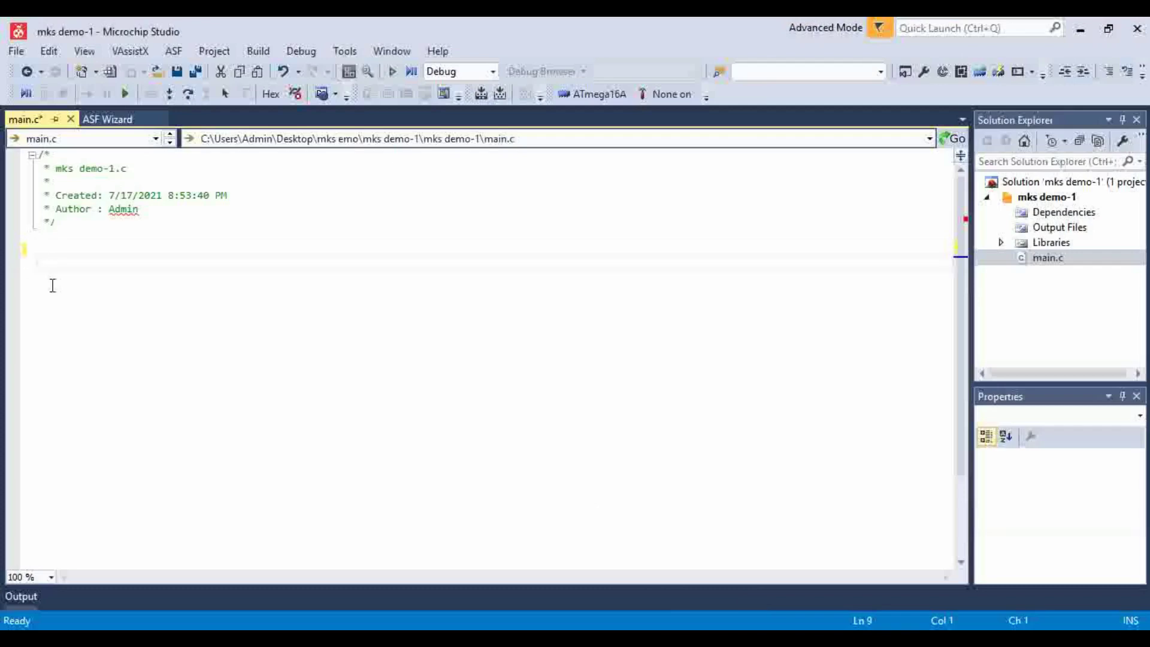
pyautogui.hotkey('ctrl', 'v')
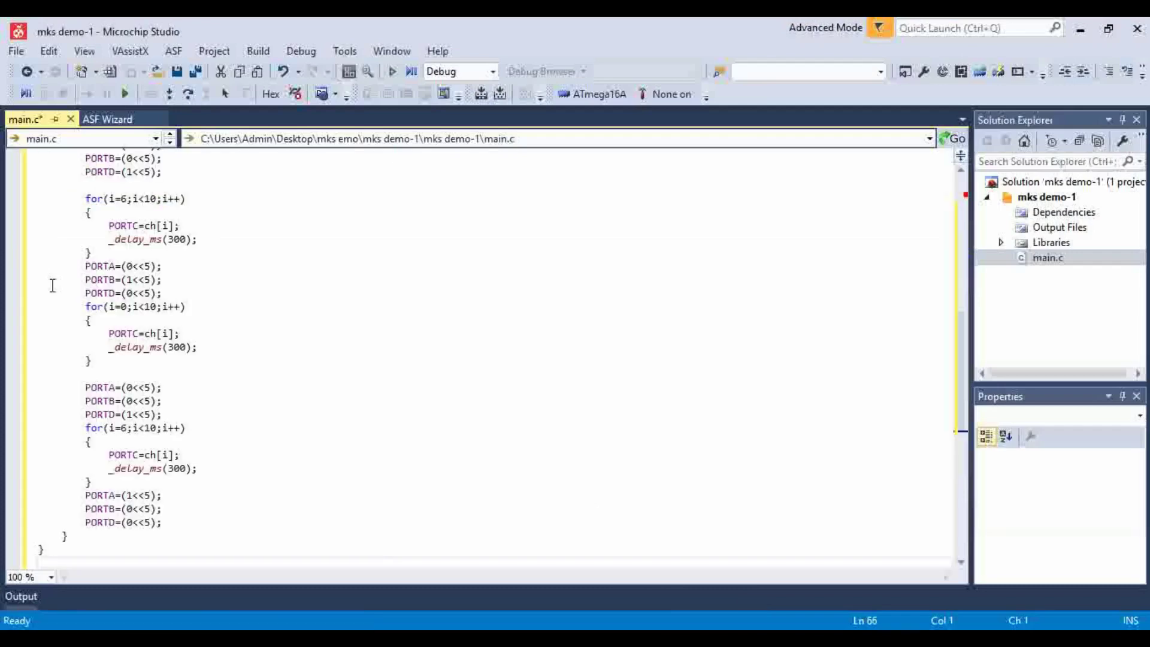
# - Undo the duplicate paste of the code at the end of main.c, keeping a single copy
pyautogui.scroll(7, 272, 395)
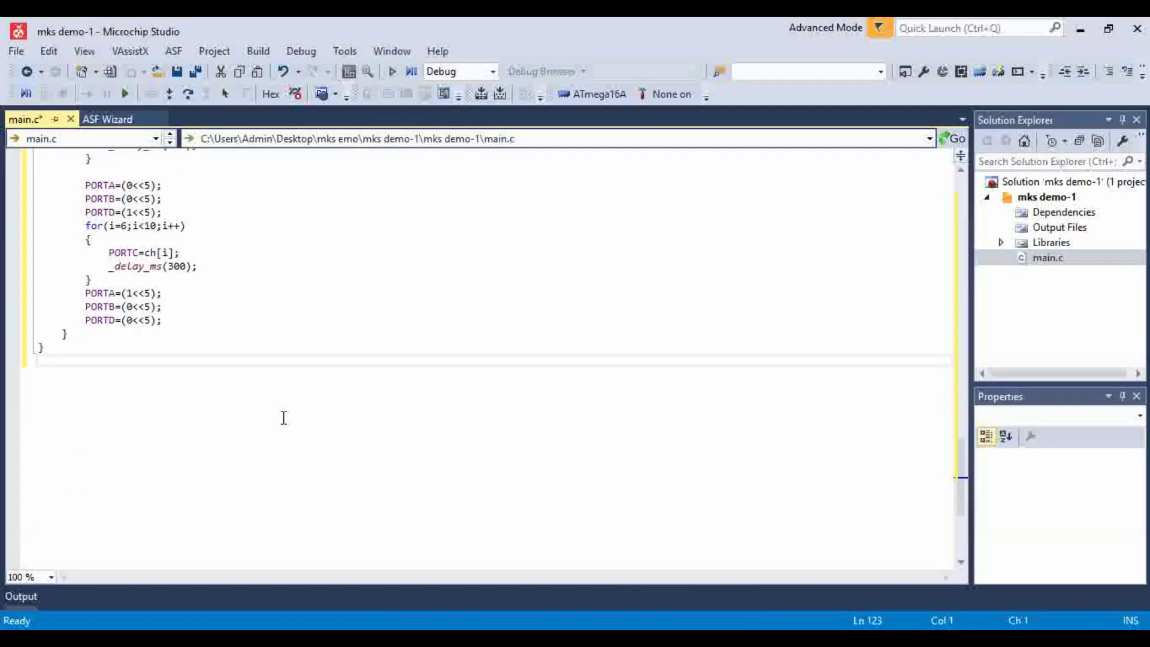
pyautogui.scroll(5, 290, 414)
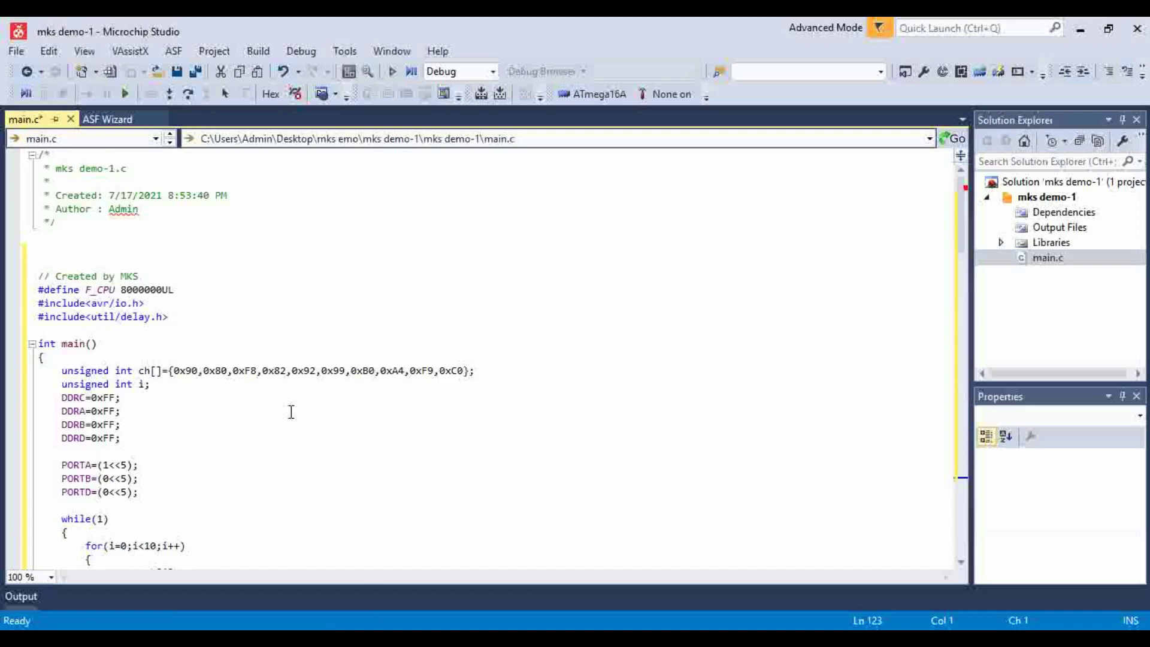
pyautogui.hotkey('ctrl', 'z')
pyautogui.hotkey('ctrl', 'z')
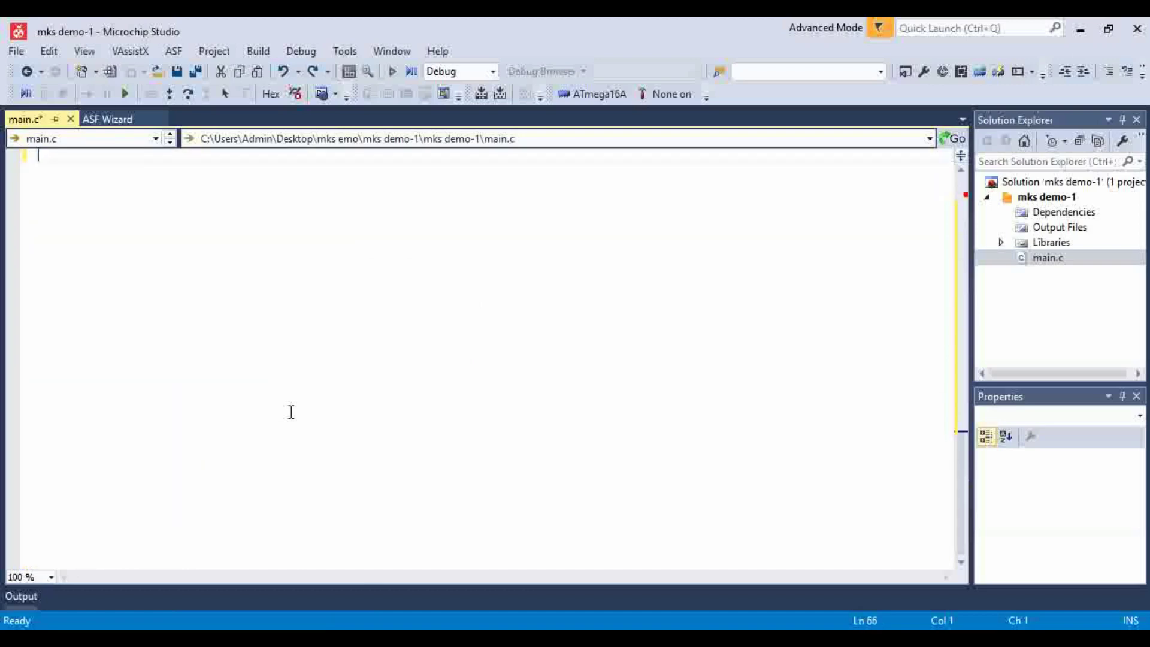
# - Look through the pasted traffic light code in main.c and save the file
pyautogui.scroll(15, 291, 412)
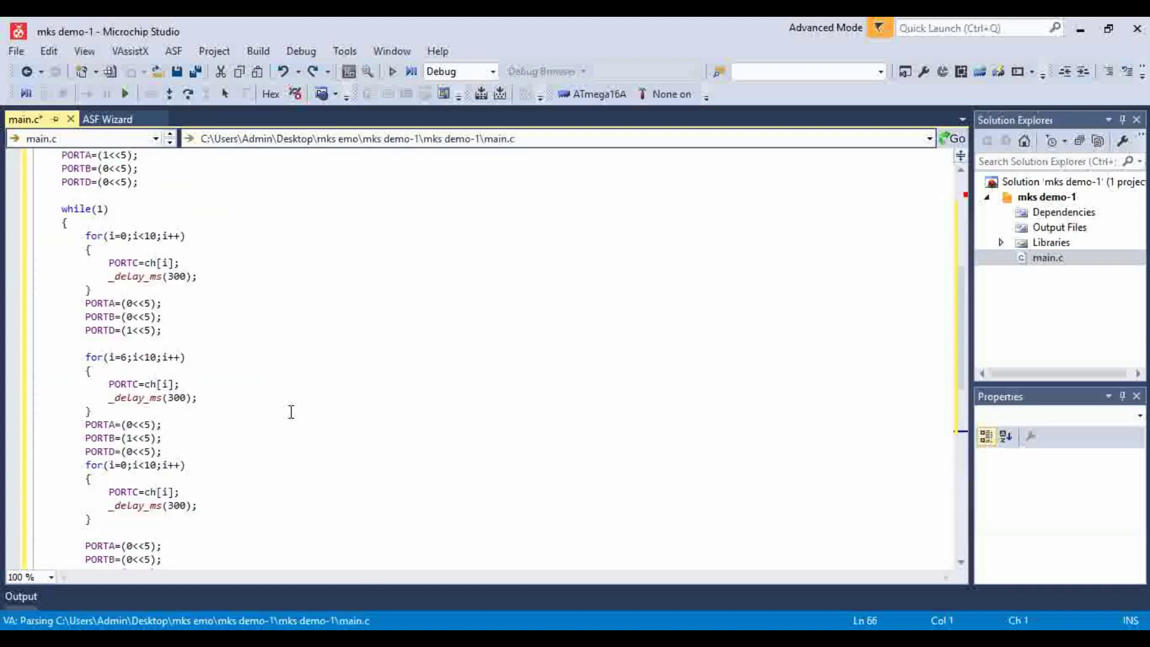
pyautogui.scroll(-20, 291, 412)
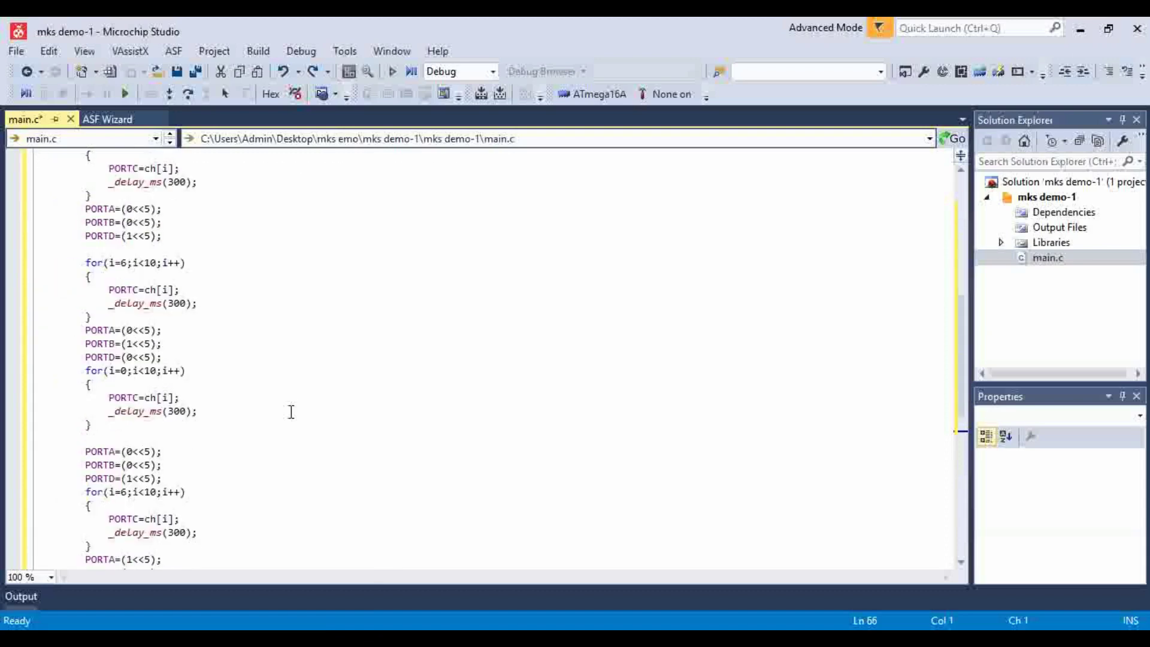
pyautogui.scroll(3, 291, 413)
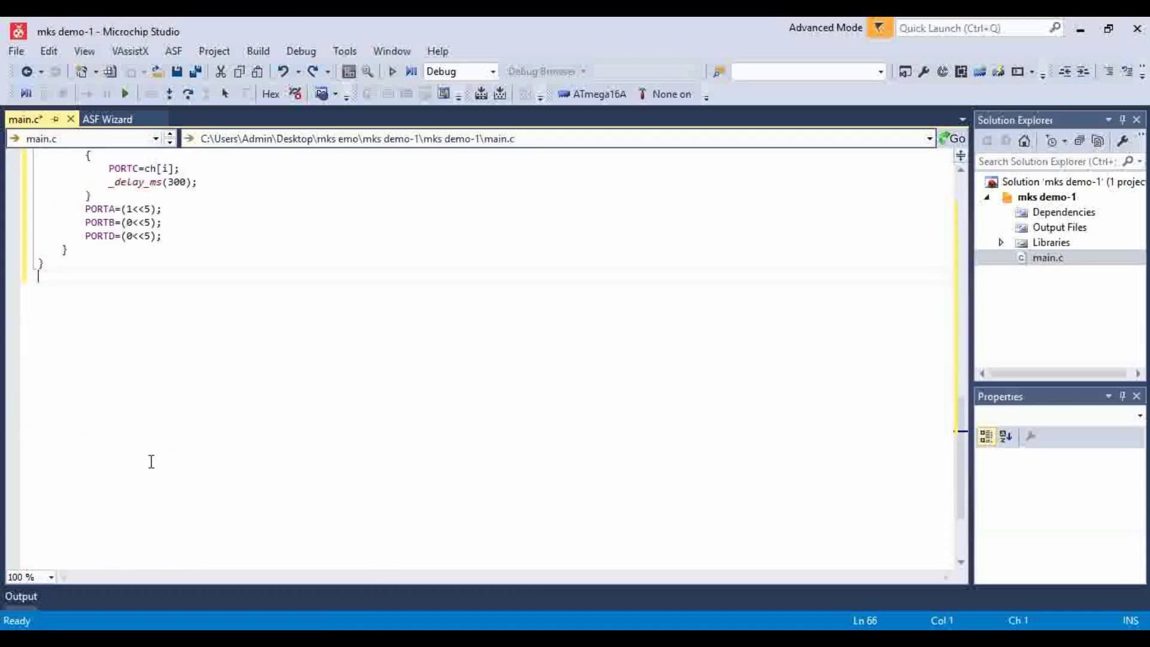
pyautogui.scroll(8, 149, 461)
pyautogui.scroll(11, 151, 461)
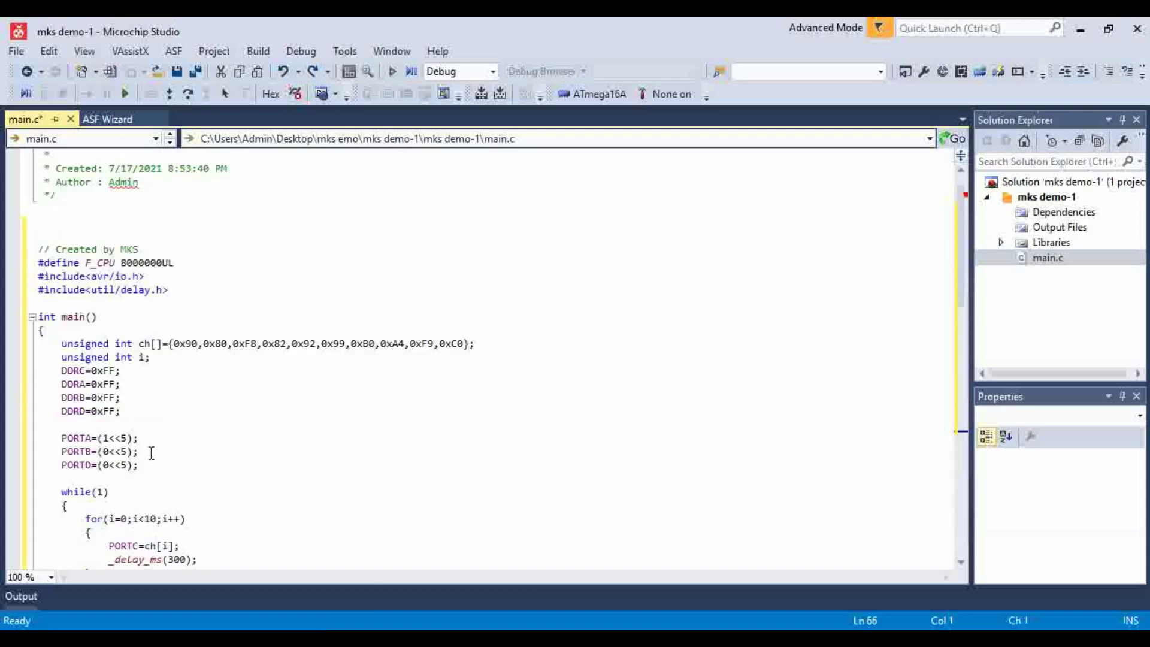
pyautogui.click(171, 74)
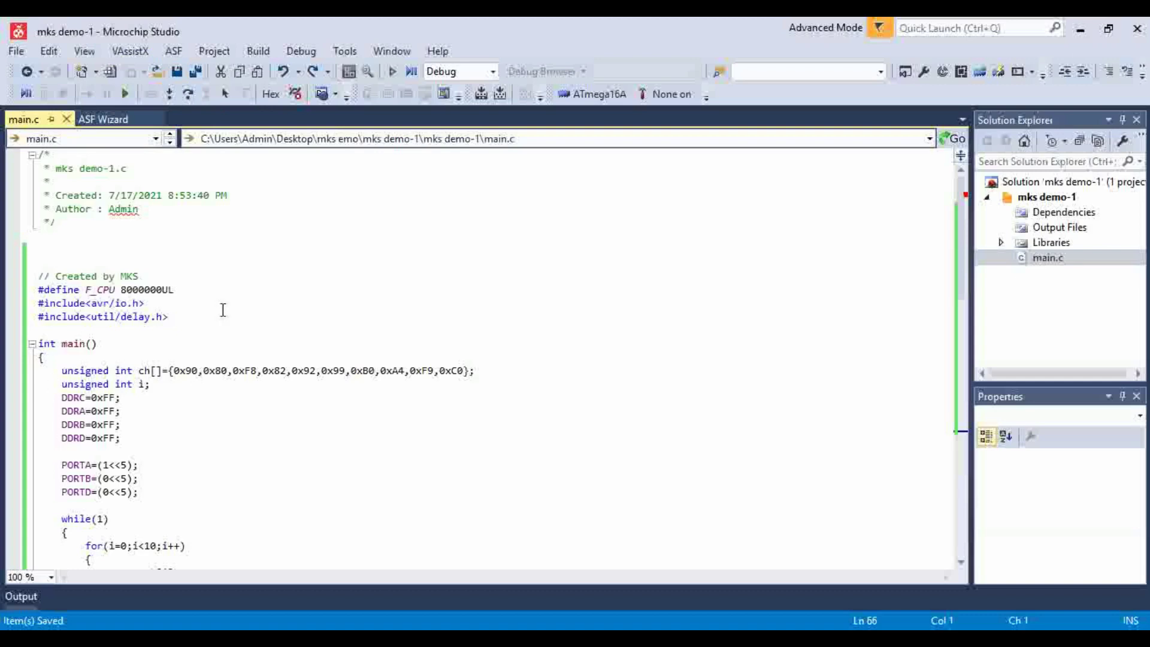
pyautogui.click(220, 281)
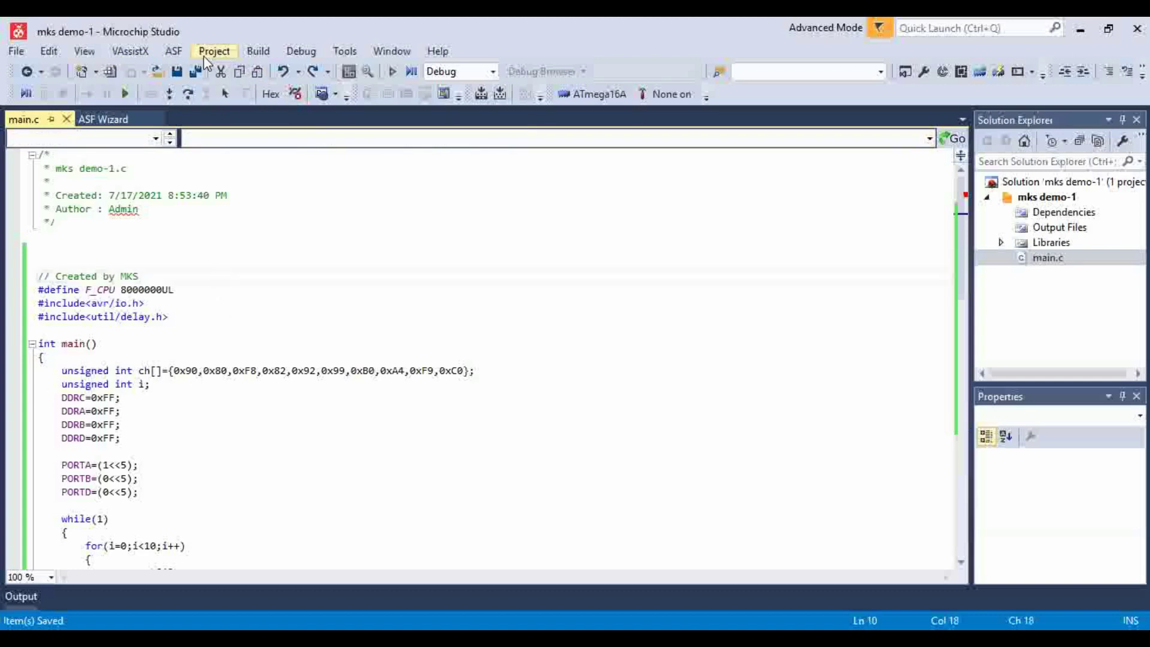
# - Build the mks demo-1 solution
pyautogui.click(258, 52)
pyautogui.click(289, 73)
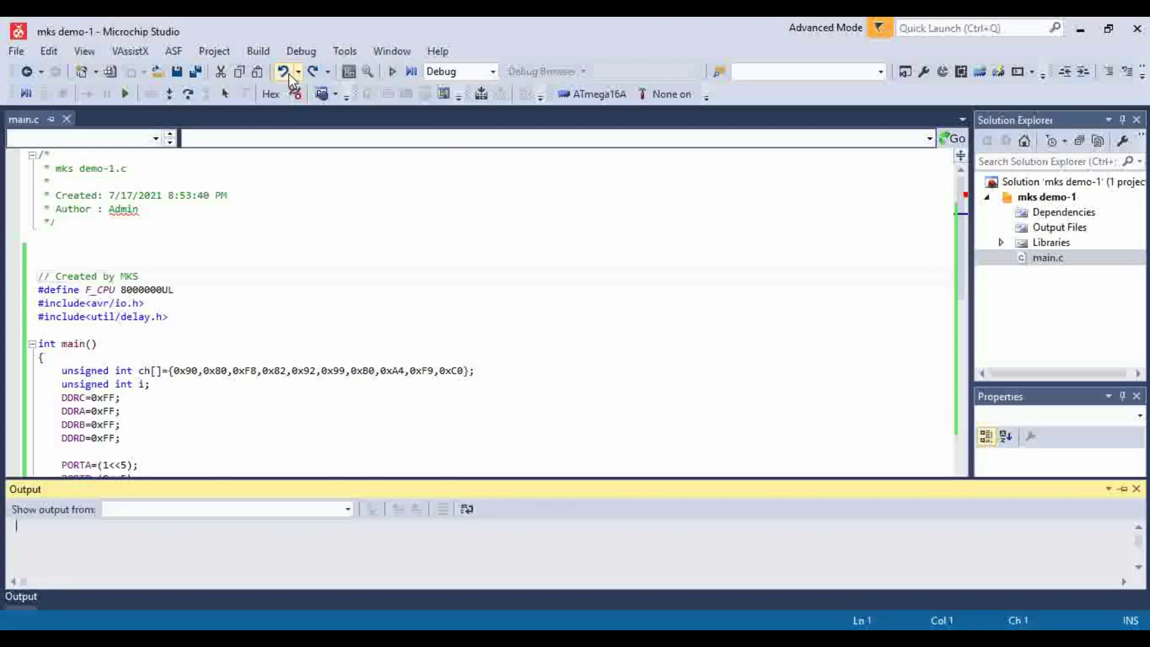
pyautogui.click(307, 478)
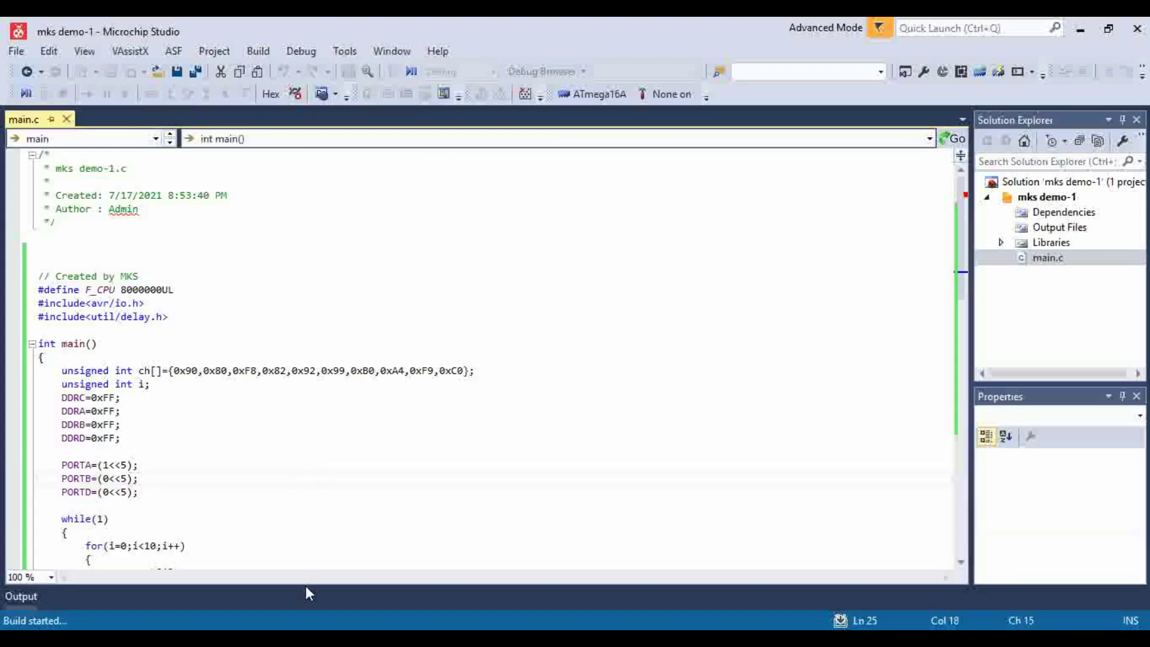
pyautogui.scroll(-5, 288, 481)
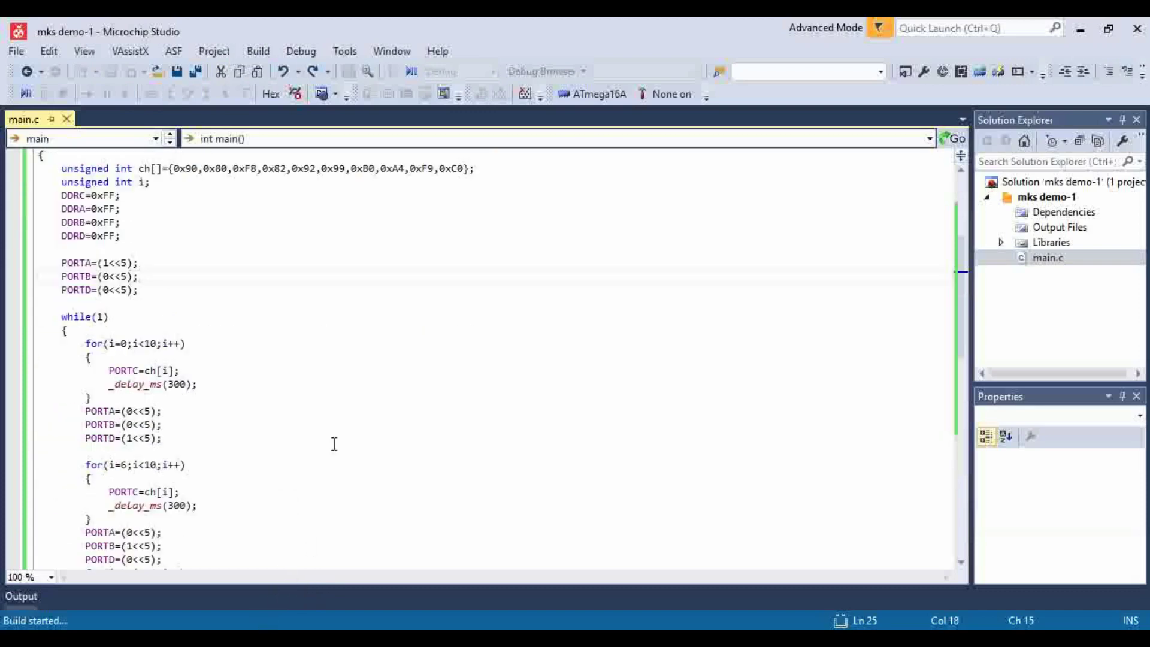
pyautogui.scroll(-4, 338, 420)
pyautogui.click(257, 51)
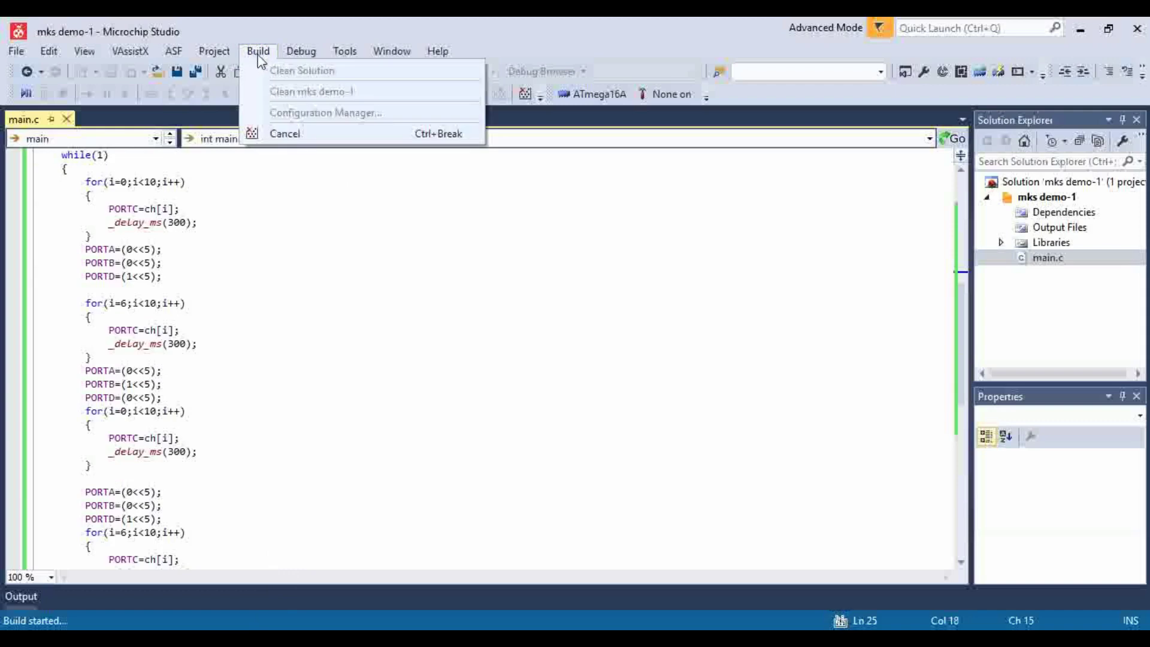
pyautogui.click(258, 52)
pyautogui.click(228, 54)
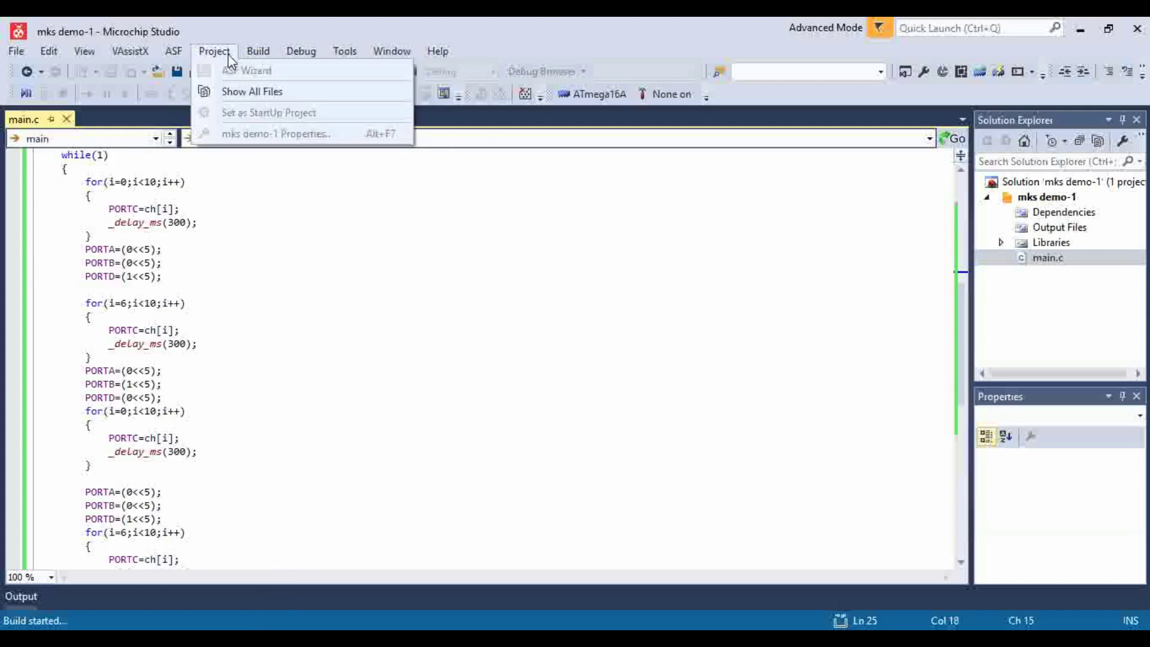
pyautogui.click(345, 429)
pyautogui.scroll(-5, 353, 473)
pyautogui.scroll(-7, 355, 492)
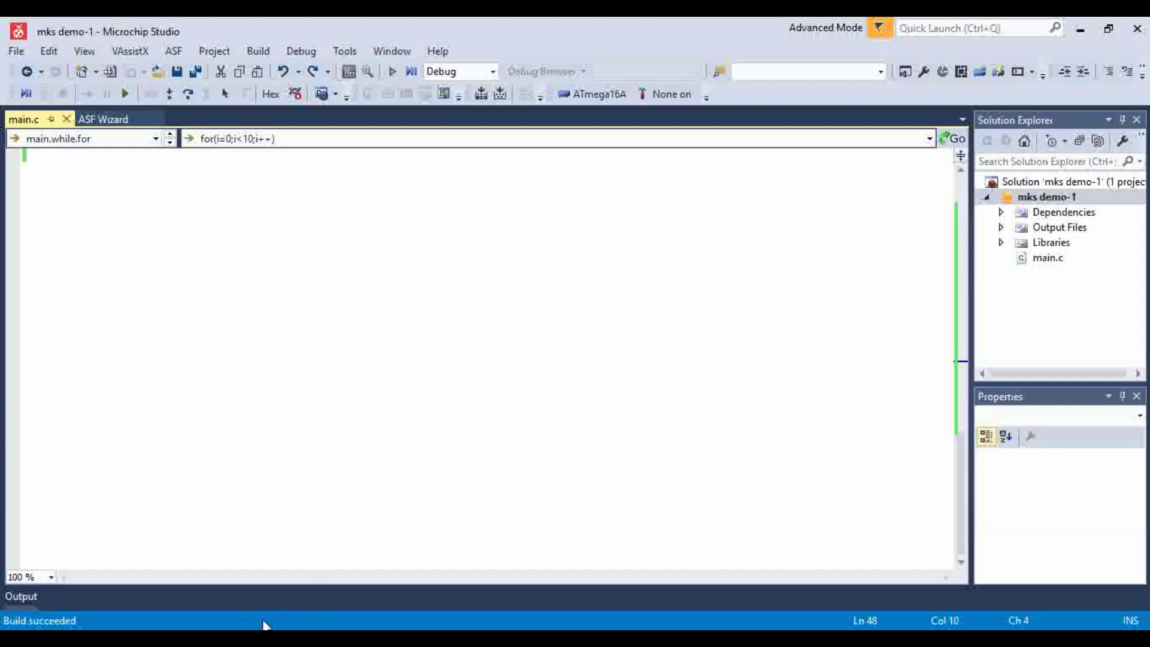
pyautogui.scroll(10, 314, 420)
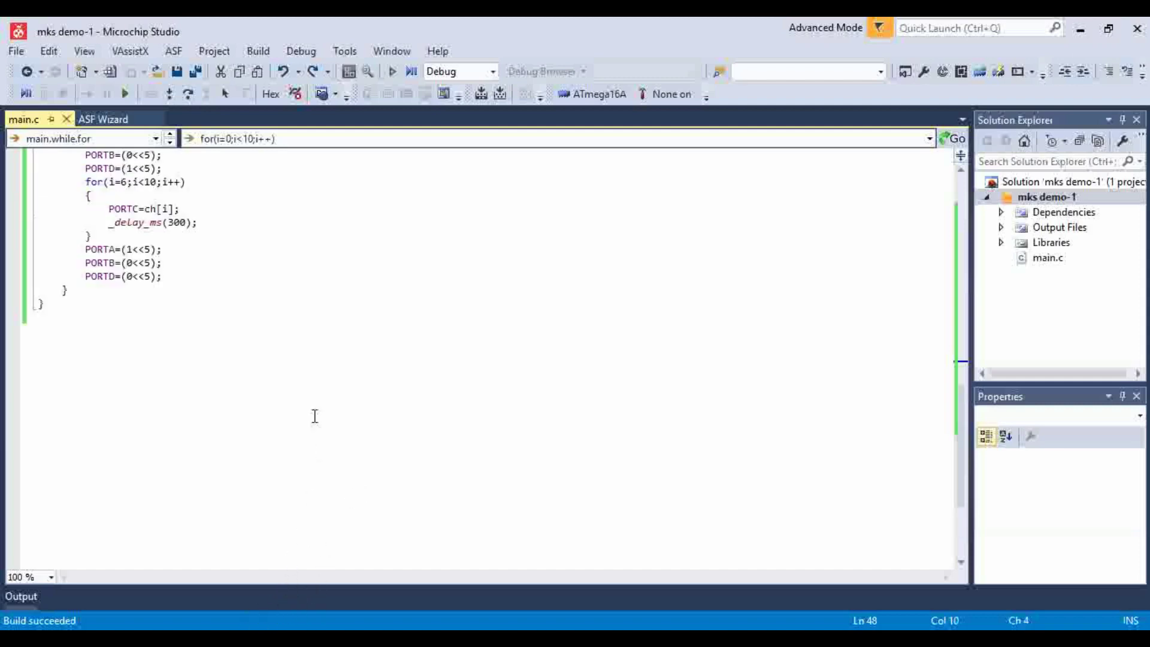
pyautogui.scroll(3, 314, 415)
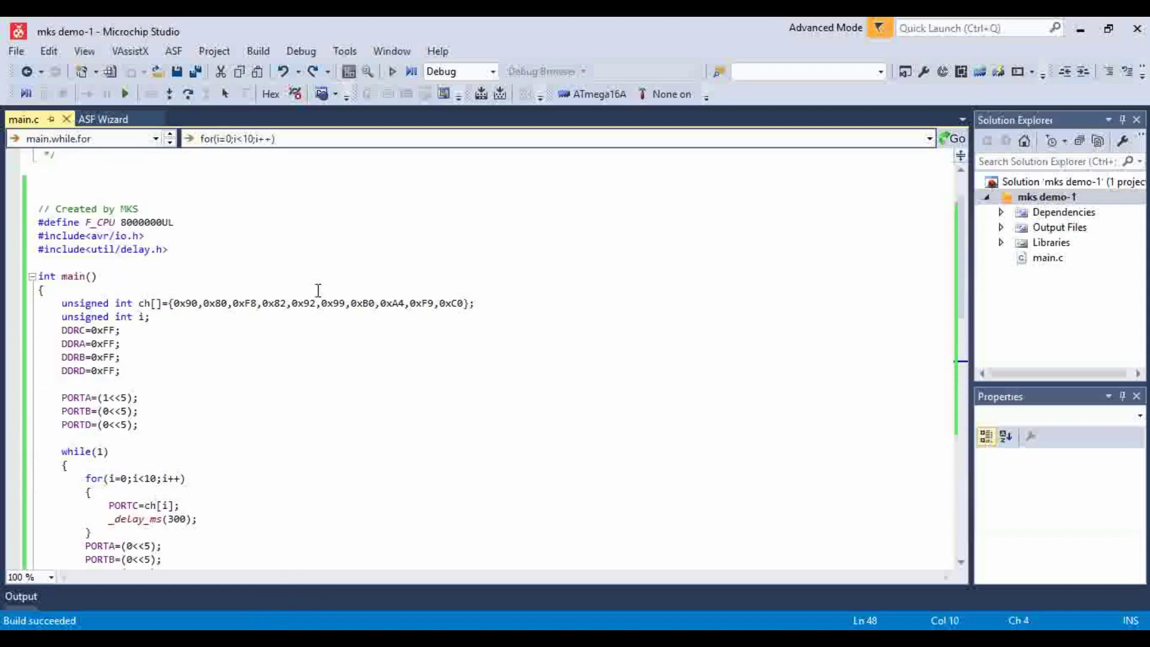
# - Rebuild the whole mks demo-1 solution and enlarge the build output area
pyautogui.click(258, 51)
pyautogui.click(275, 90)
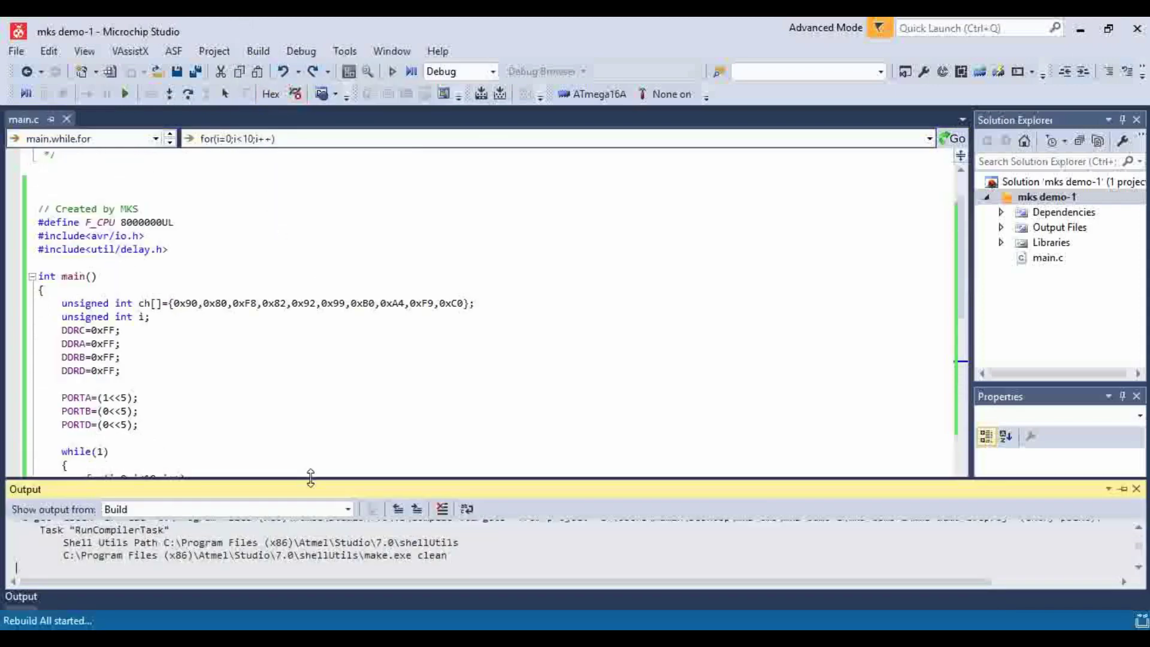
pyautogui.moveTo(413, 390); pyautogui.dragTo(414, 328)
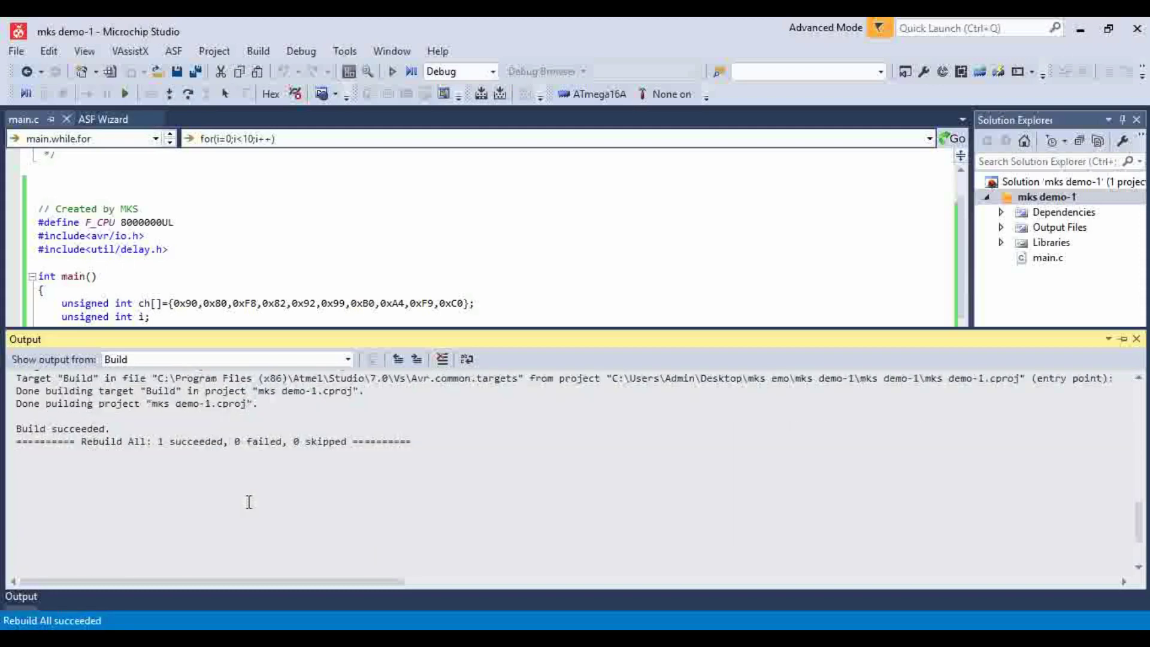
# - Examine the rebuild result lines at the end of the build output
pyautogui.scroll(2, 249, 502)
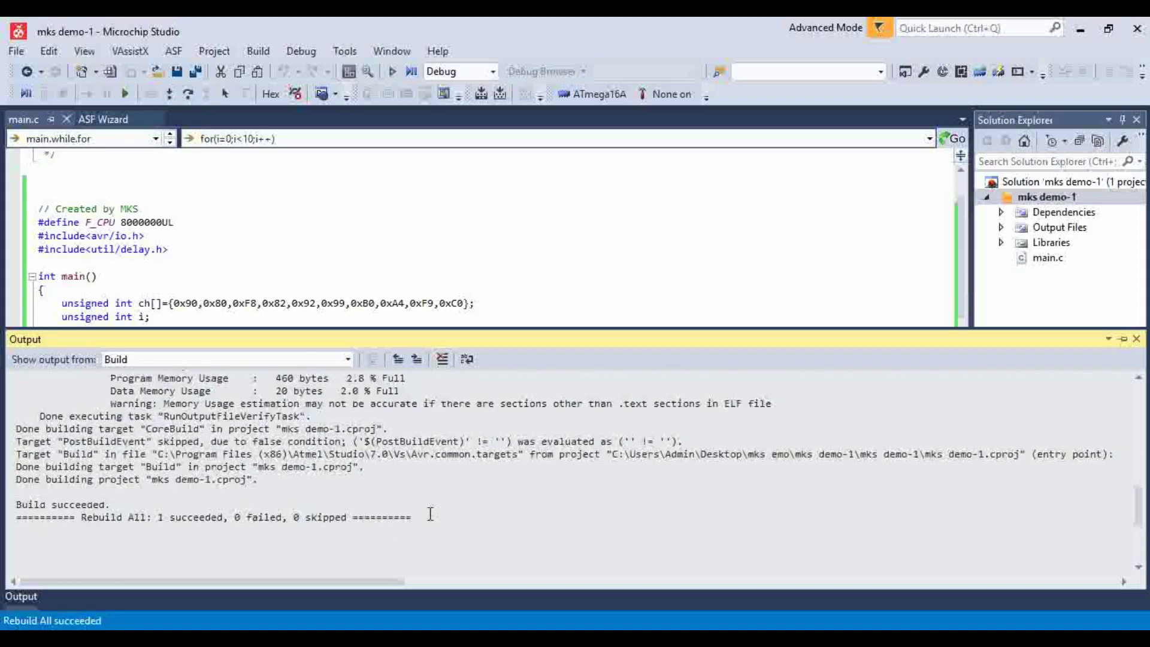
pyautogui.moveTo(430, 514); pyautogui.dragTo(14, 502)
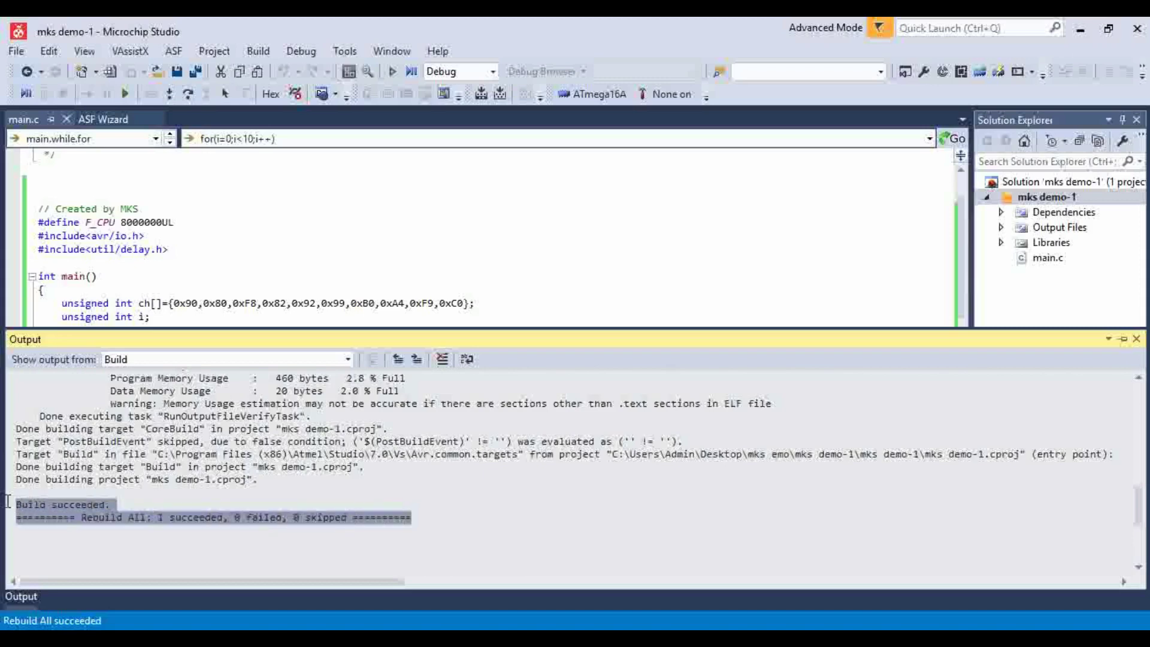
pyautogui.click(113, 516)
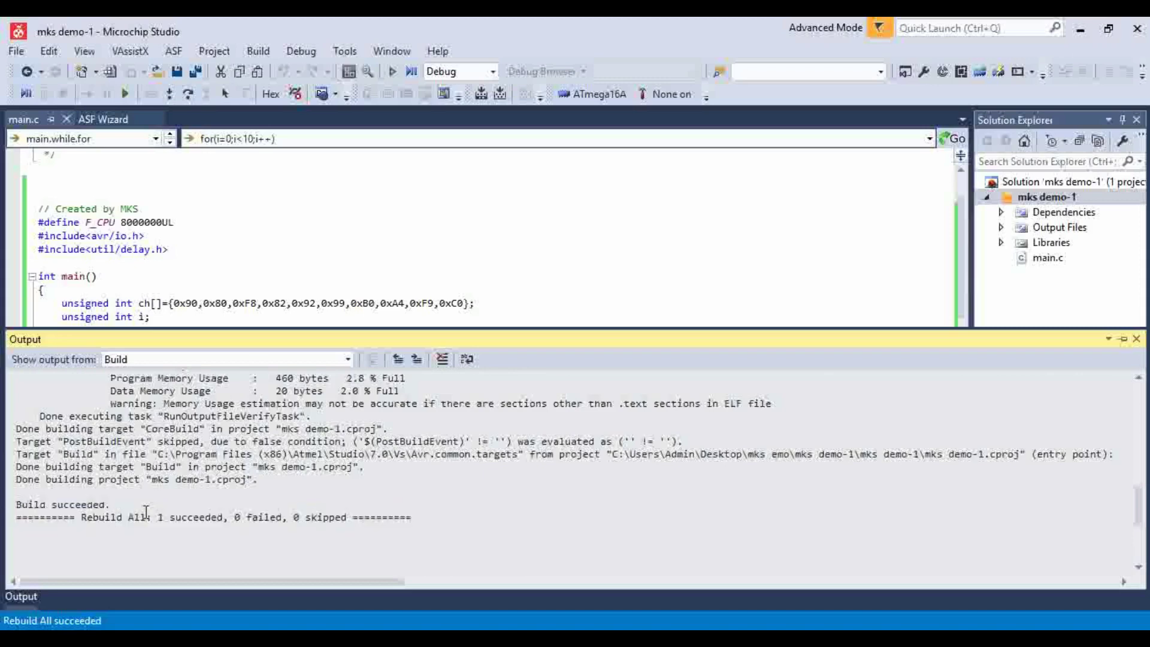
pyautogui.moveTo(446, 525); pyautogui.dragTo(6, 508)
pyautogui.click(150, 504)
pyautogui.click(180, 73)
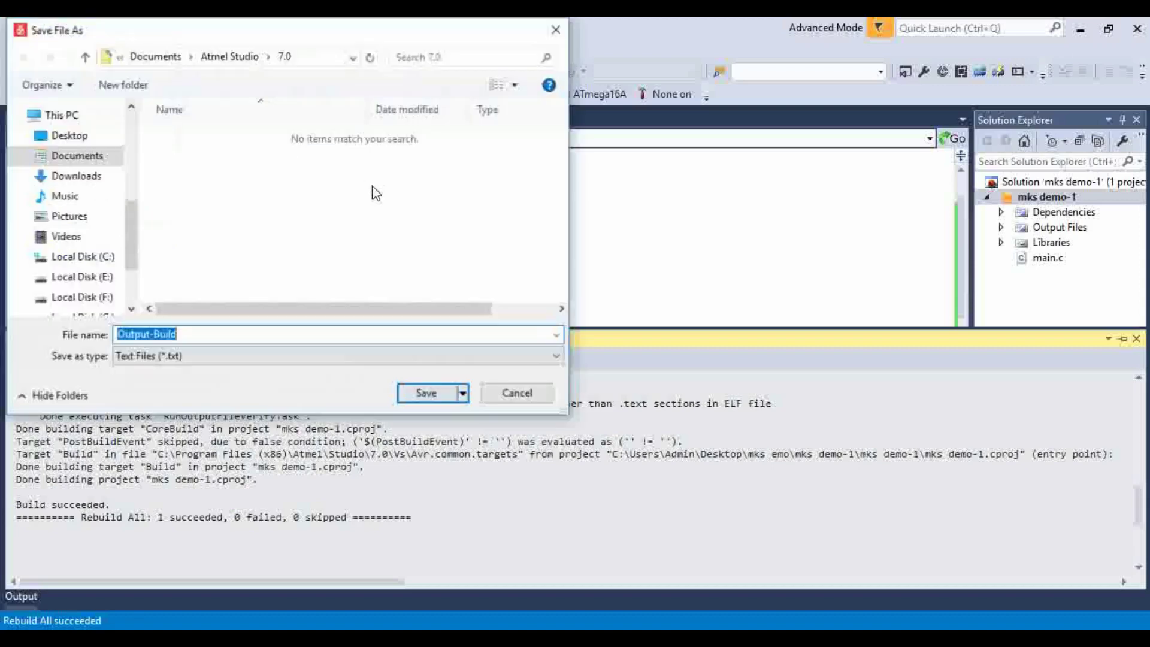
pyautogui.click(566, 23)
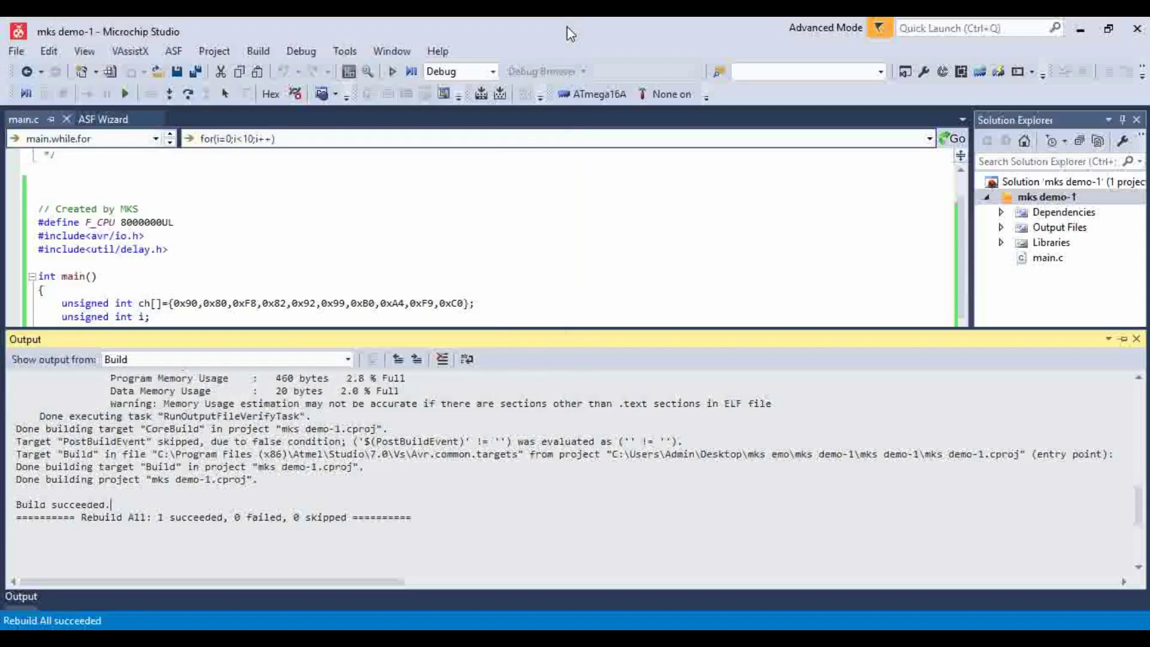
# - Minimize Microchip Studio, refresh the desktop and place the mks emo folder and MKS TRAFFIC file beside the Microchip Studio shortcut
pyautogui.click(1080, 30)
pyautogui.rightClick(446, 362)
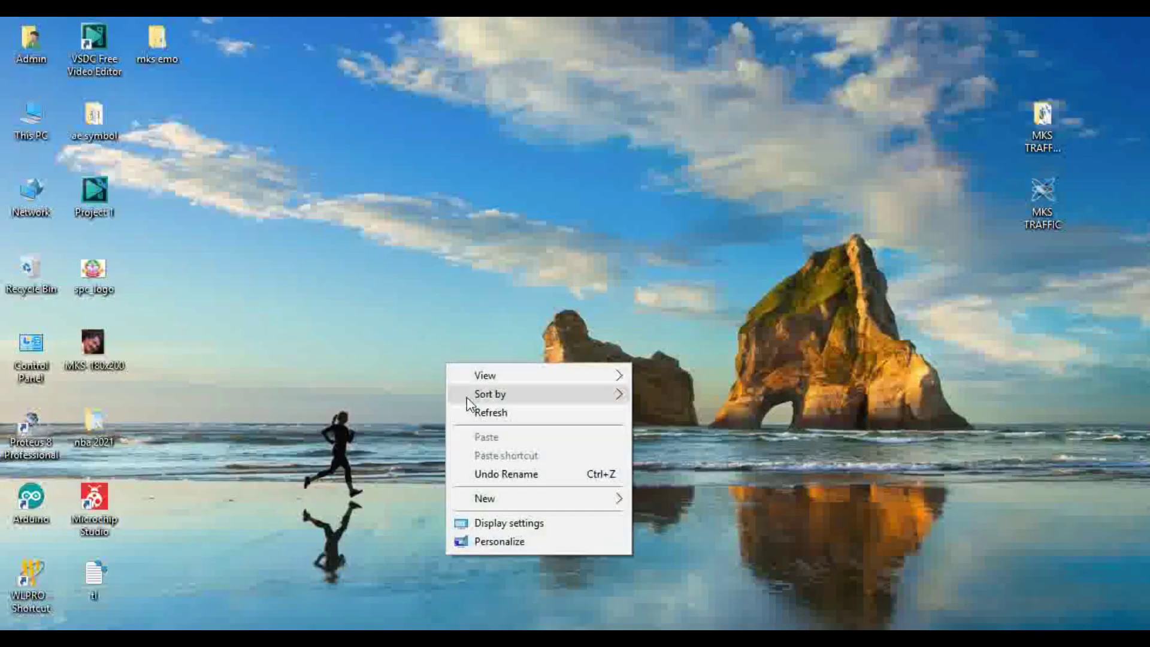
pyautogui.click(469, 409)
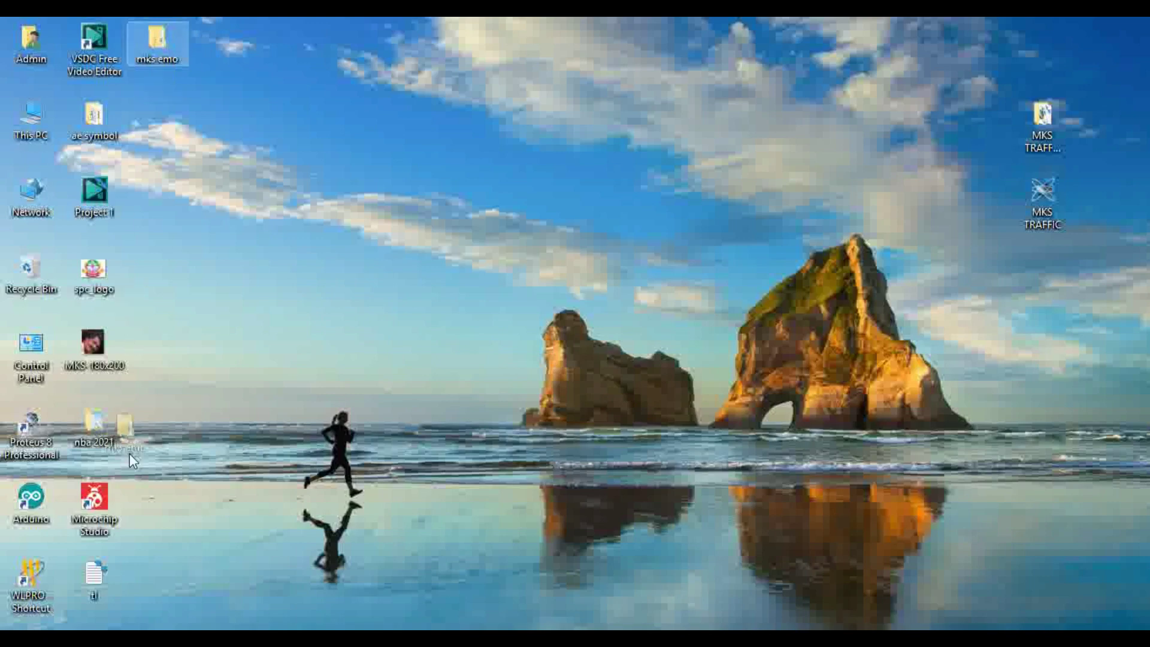
pyautogui.moveTo(129, 454); pyautogui.dragTo(180, 479)
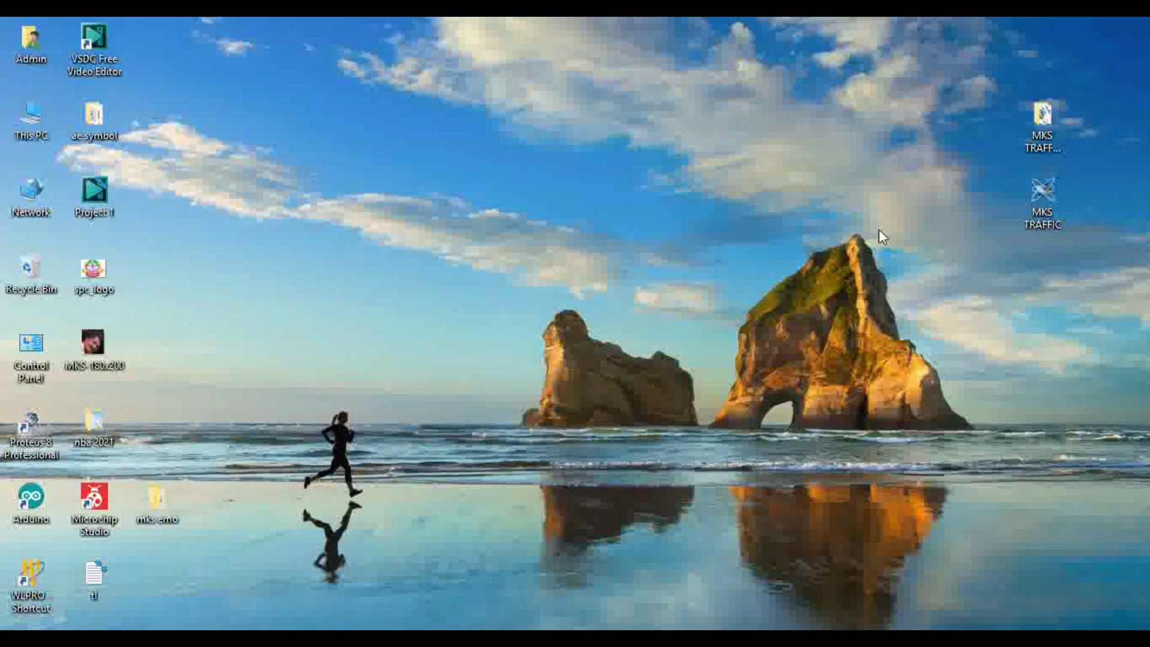
pyautogui.moveTo(1042, 198); pyautogui.dragTo(280, 491)
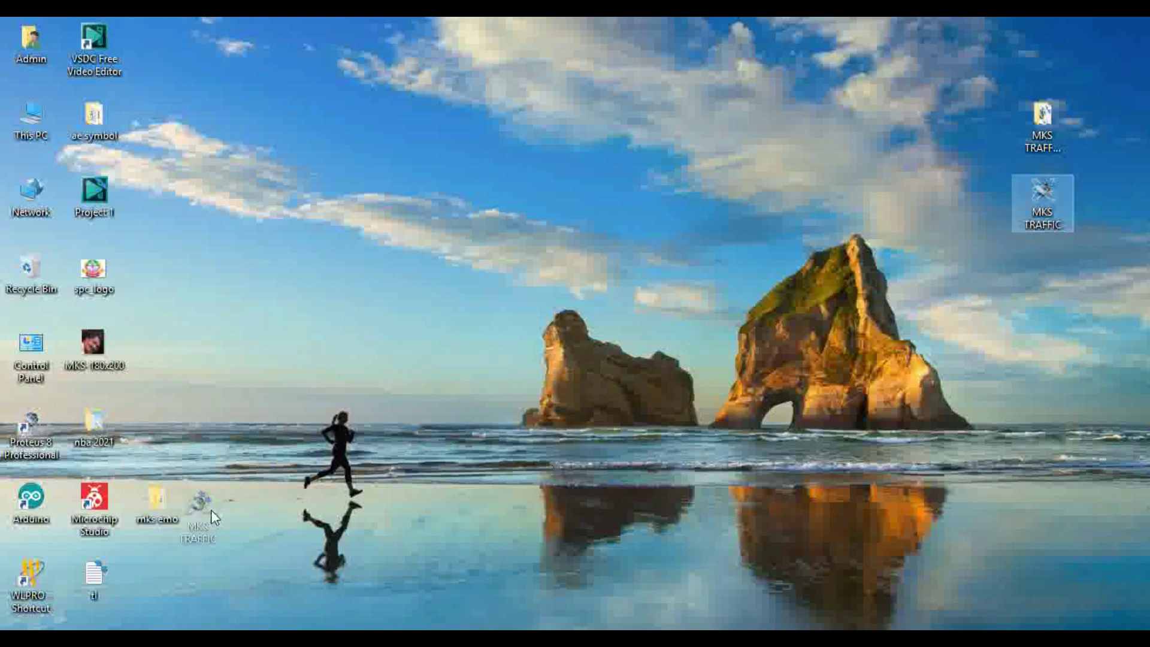
pyautogui.moveTo(210, 509); pyautogui.dragTo(226, 497)
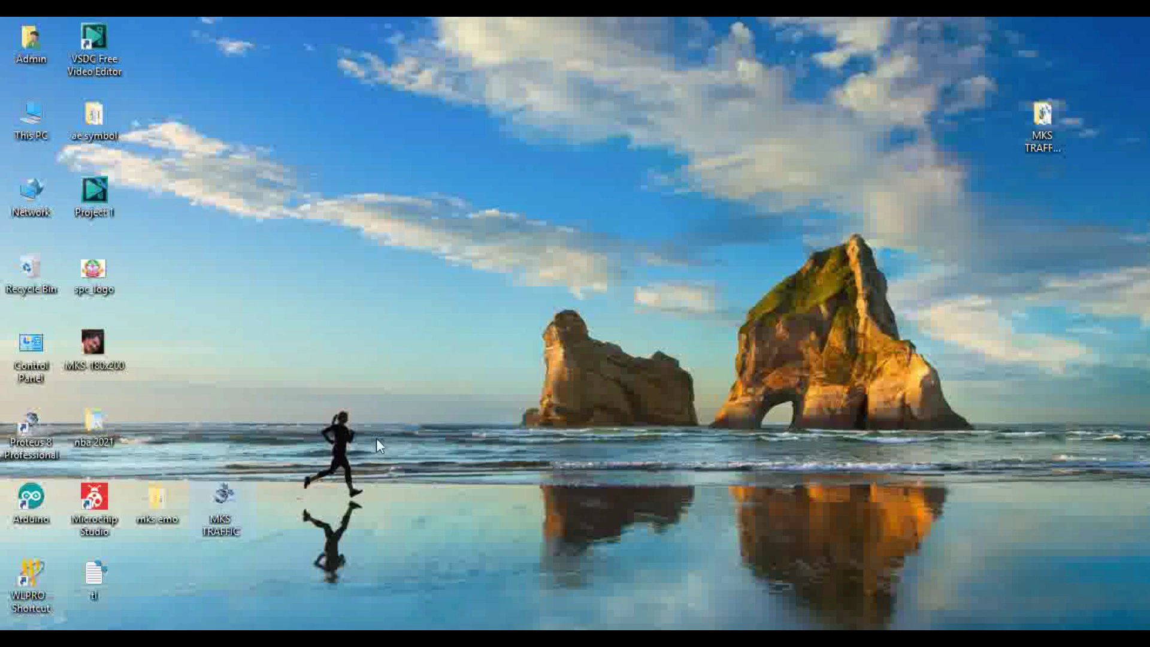
# - Open the MKS TRAFFIC project in Proteus, dismiss the missing symbol warning and view its circuit up close
pyautogui.doubleClick(218, 508)
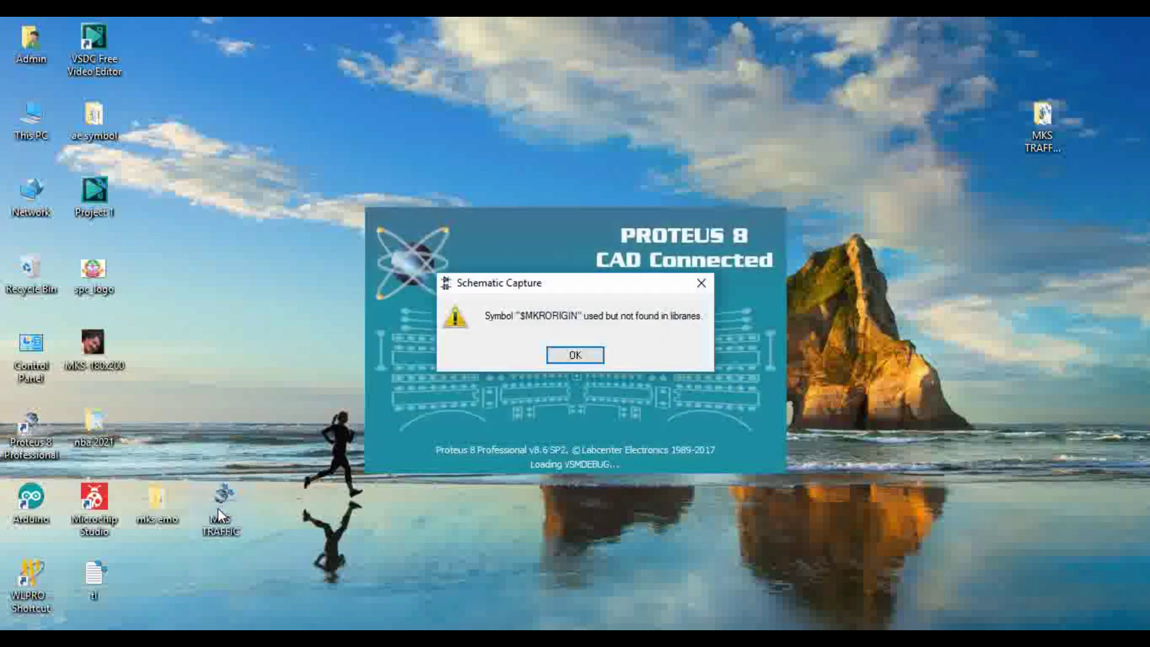
pyautogui.click(578, 356)
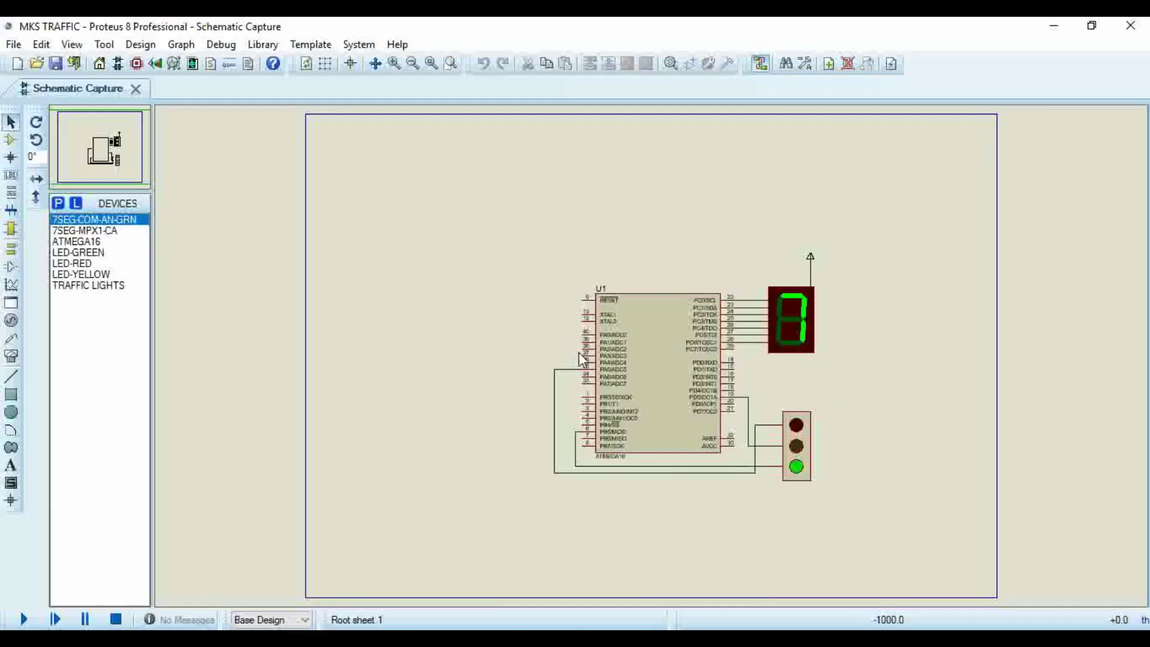
pyautogui.click(580, 354)
pyautogui.scroll(2, 771, 389)
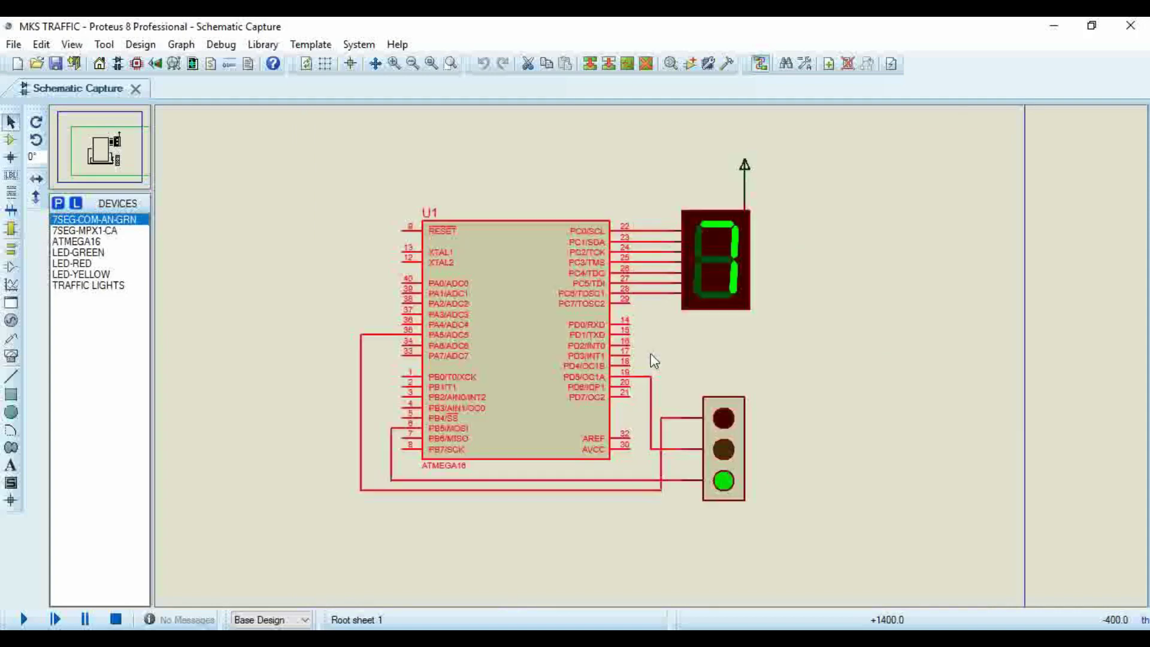
pyautogui.click(653, 359)
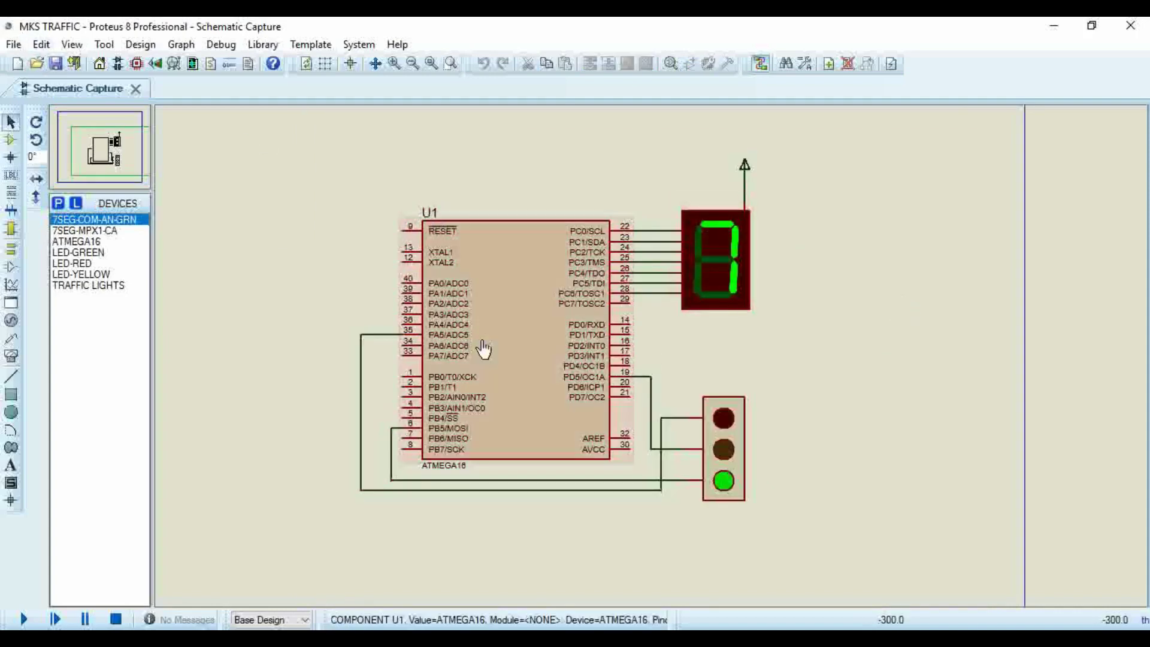
# - Open the component properties of the ATMEGA16 microcontroller U1
pyautogui.doubleClick(542, 299)
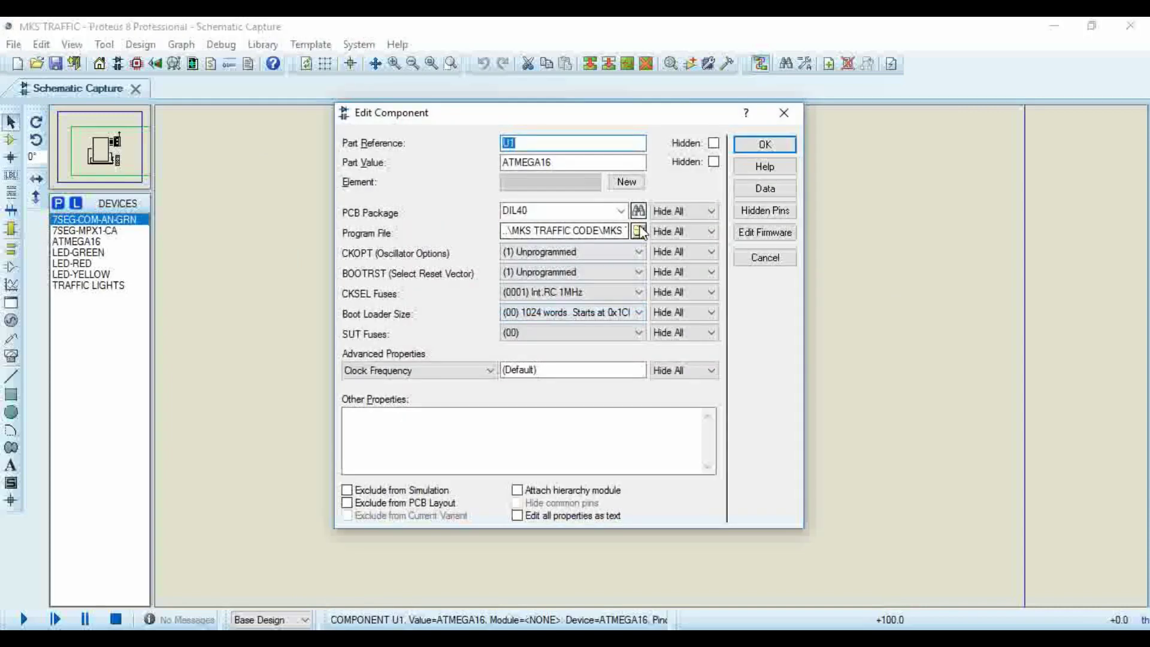
pyautogui.click(610, 234)
pyautogui.moveTo(625, 231); pyautogui.dragTo(546, 223)
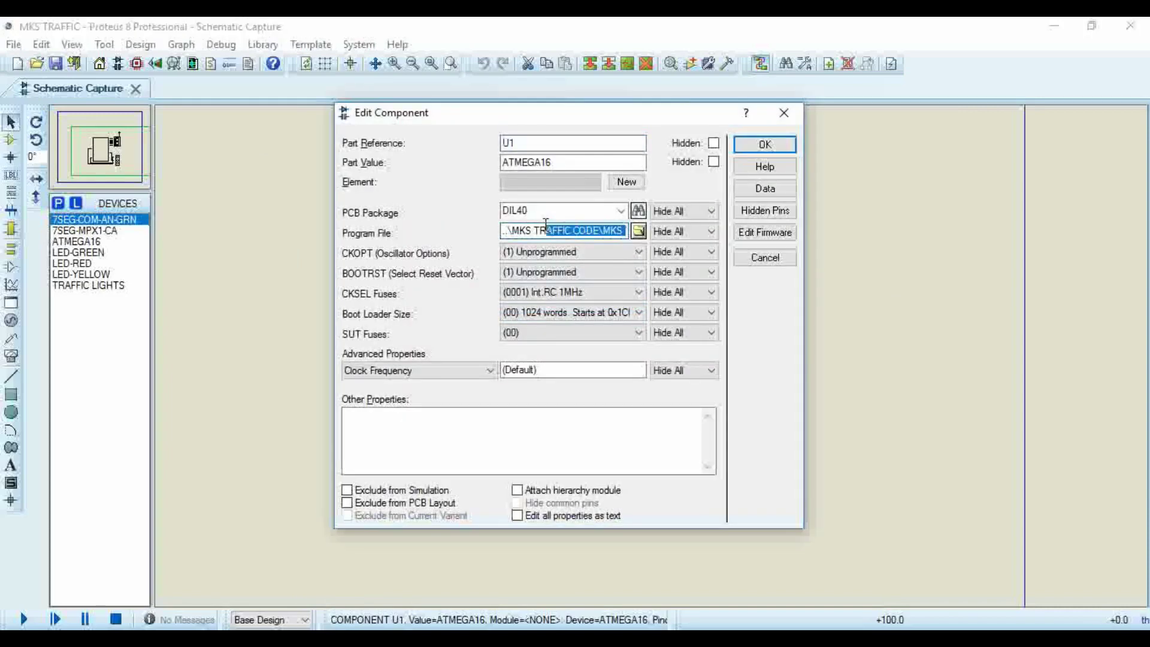
pyautogui.hotkey('ctrl', 'v')
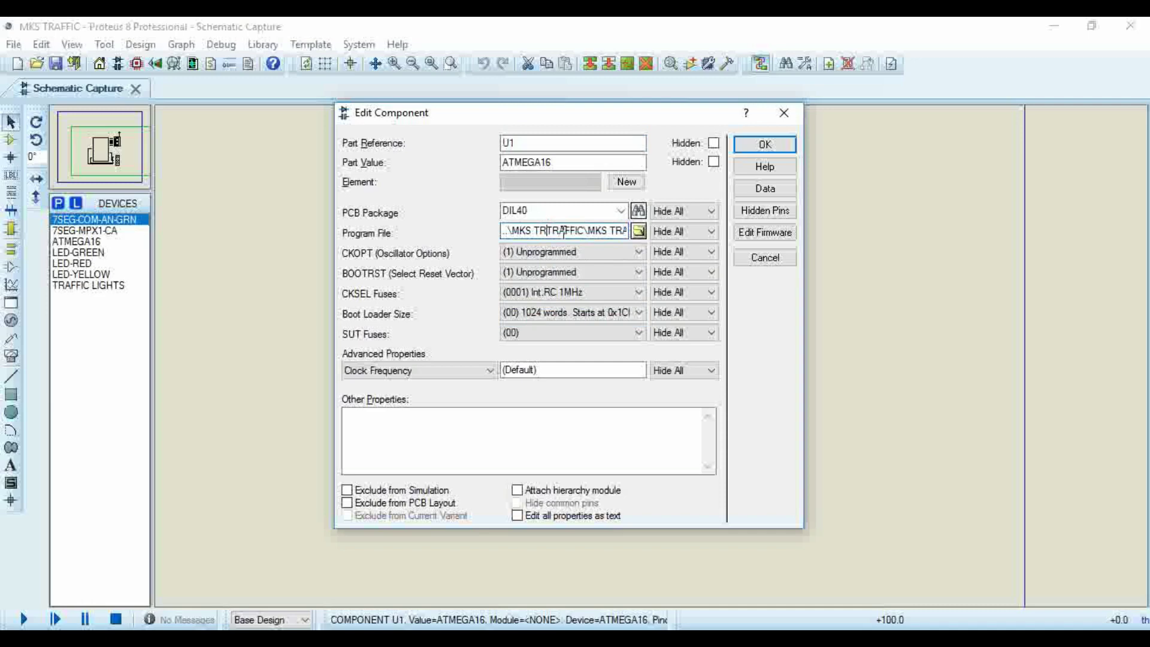
# - Browse for the microcontroller's program file in the Debug folder of the mks demo-1 project, inside mks emo on the Desktop
pyautogui.click(638, 231)
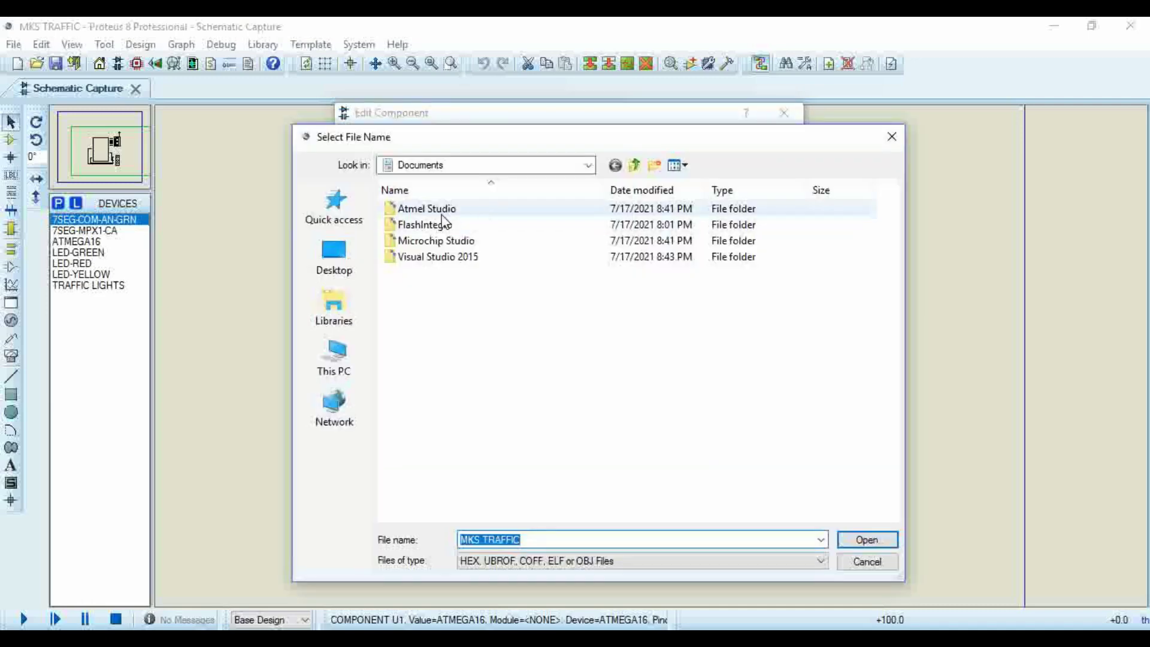
pyautogui.click(332, 258)
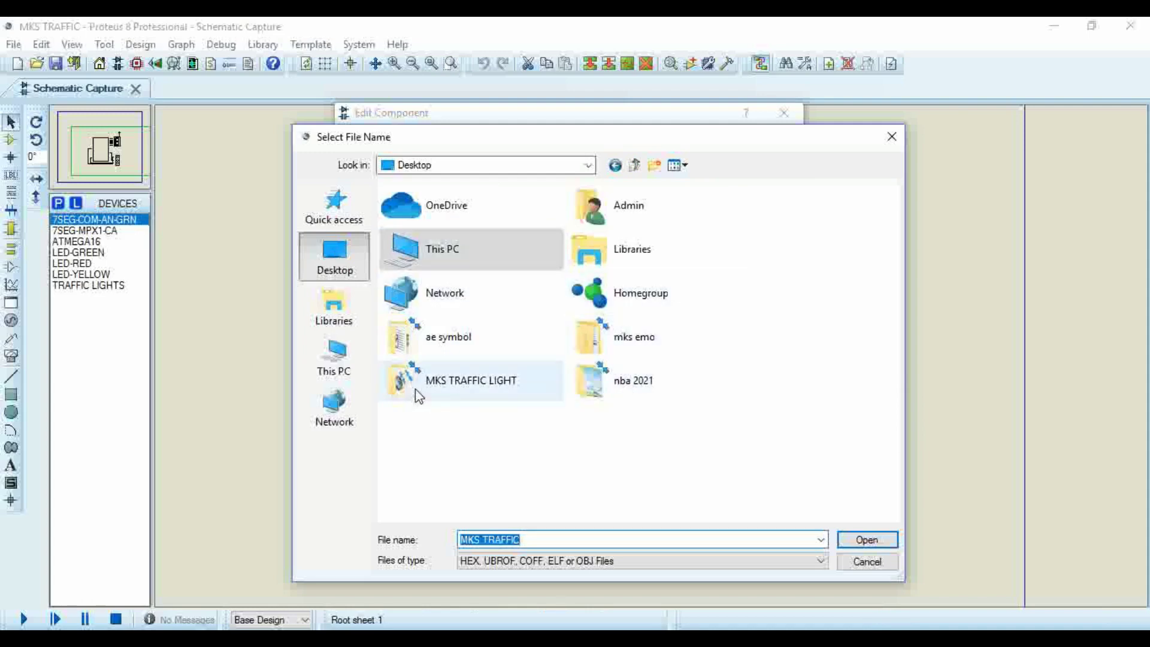
pyautogui.click(829, 566)
pyautogui.click(827, 564)
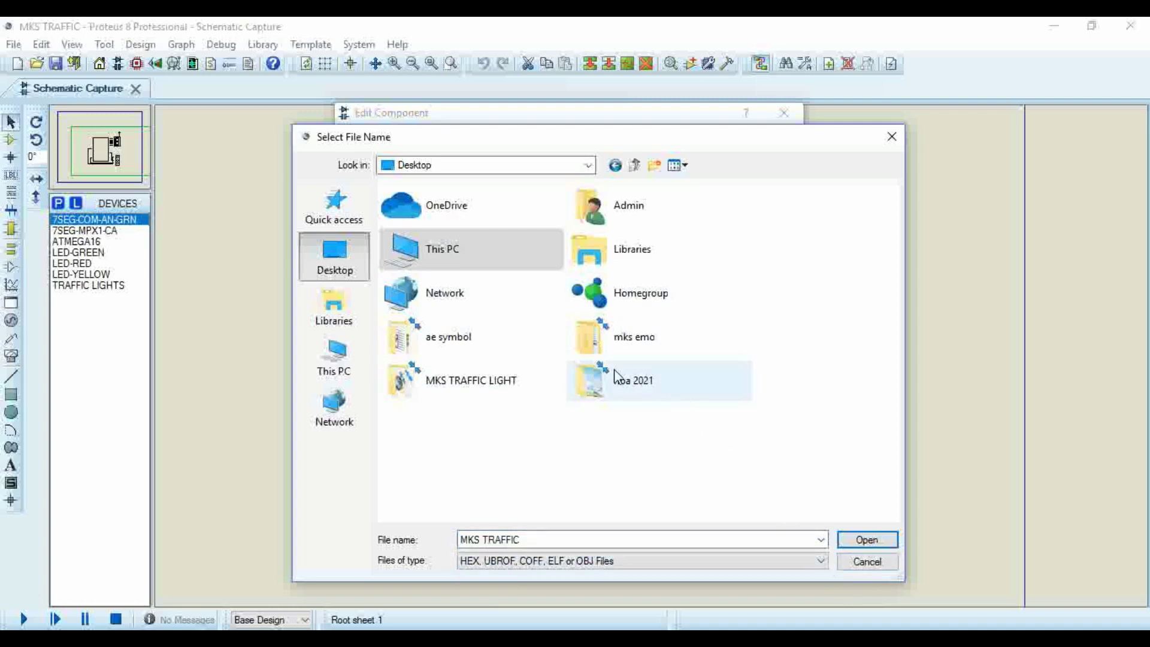
pyautogui.doubleClick(650, 337)
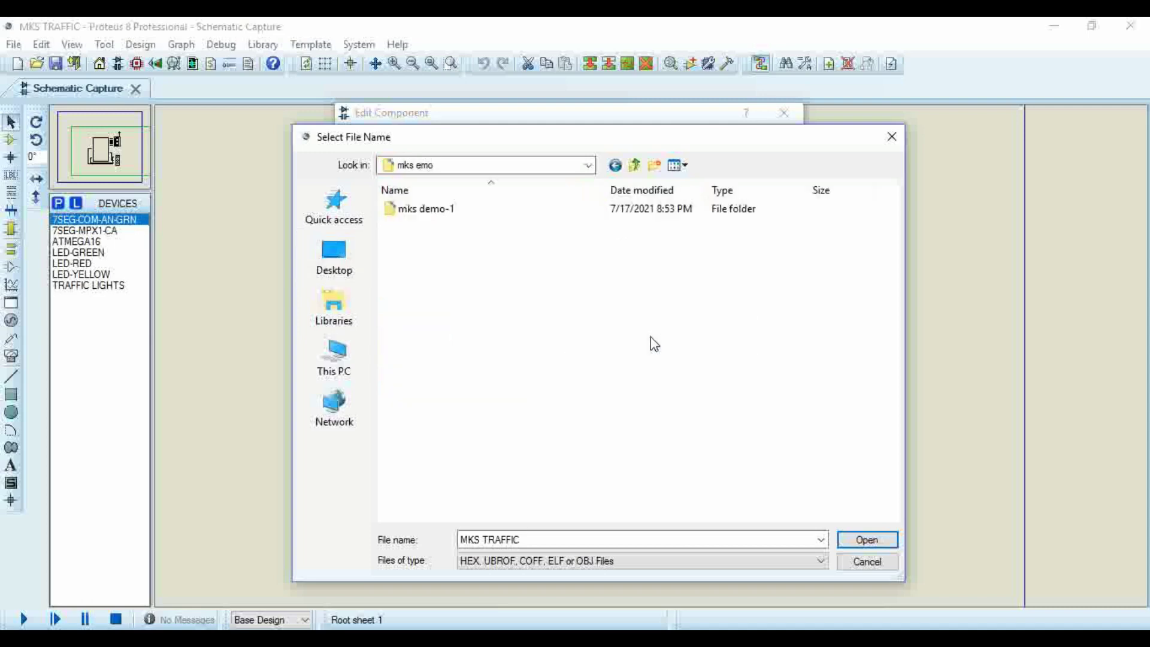
pyautogui.doubleClick(424, 211)
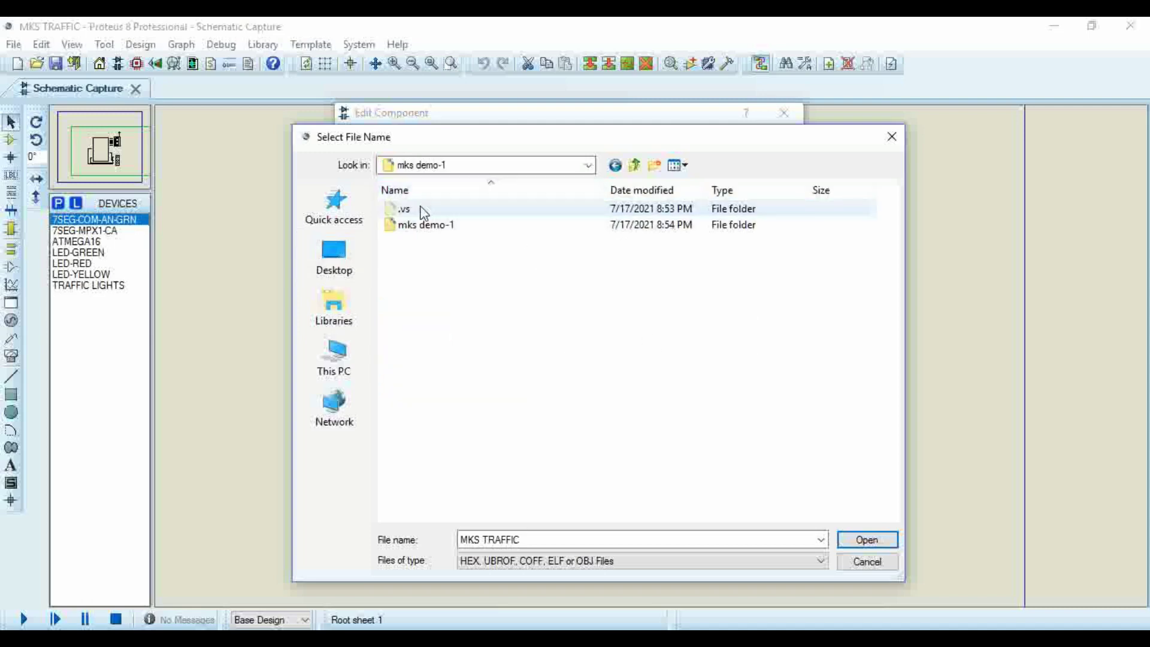
pyautogui.doubleClick(426, 225)
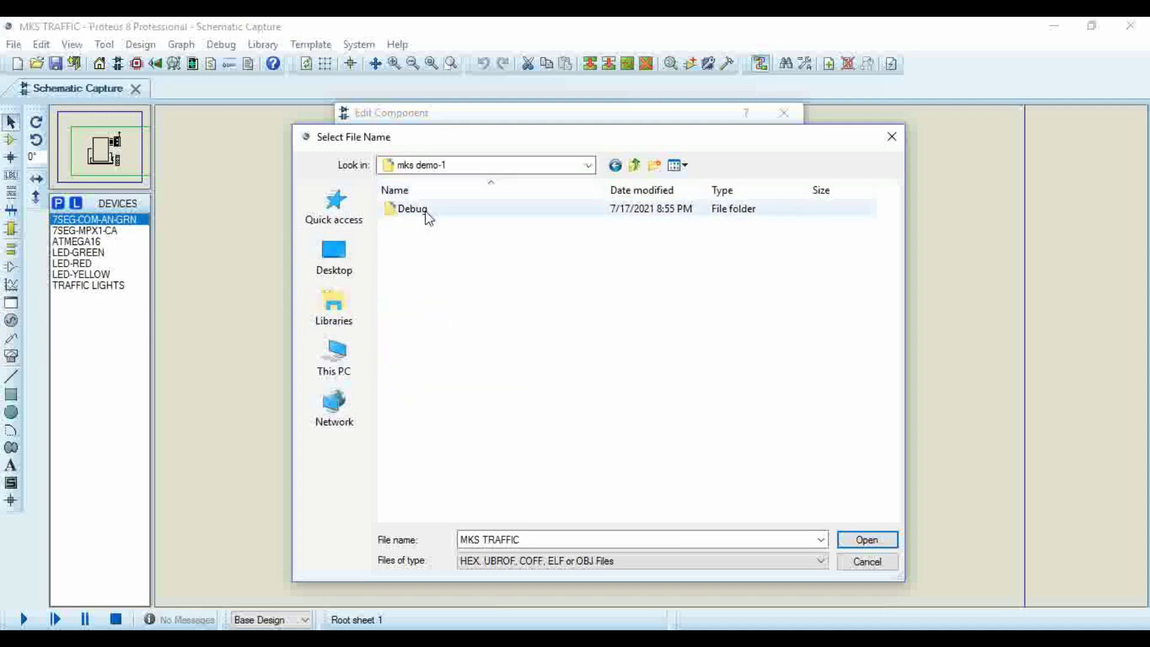
pyautogui.doubleClick(426, 213)
# - Assign mks demo-1.hex as the ATMEGA16's program file and start the circuit simulation
pyautogui.click(431, 226)
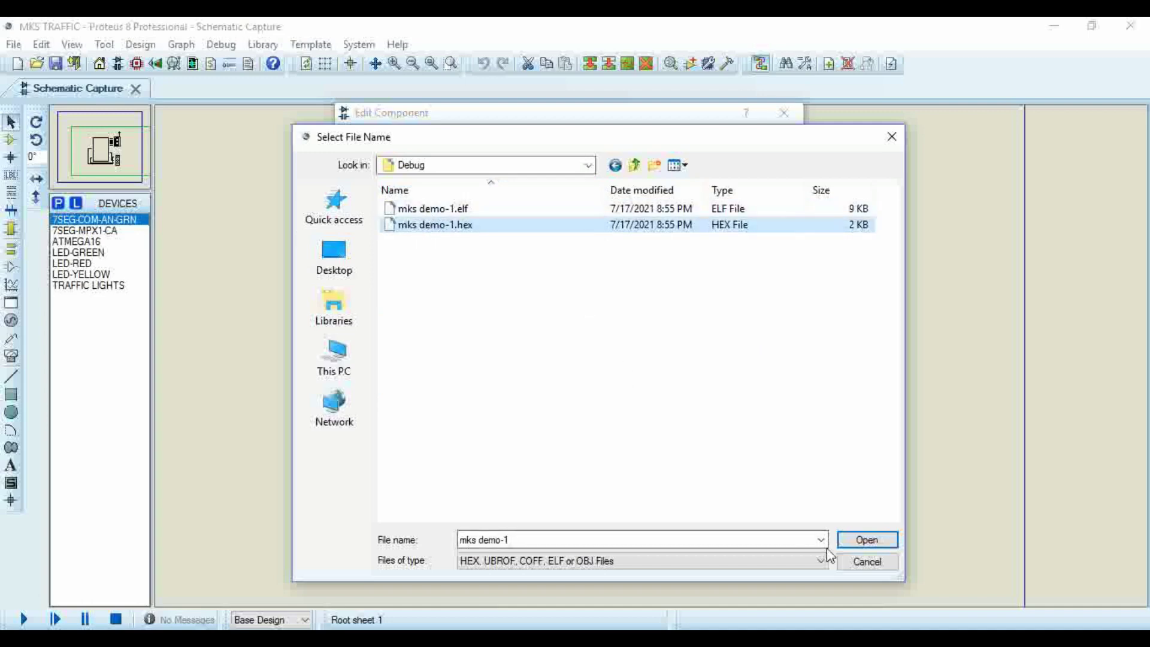
pyautogui.click(867, 540)
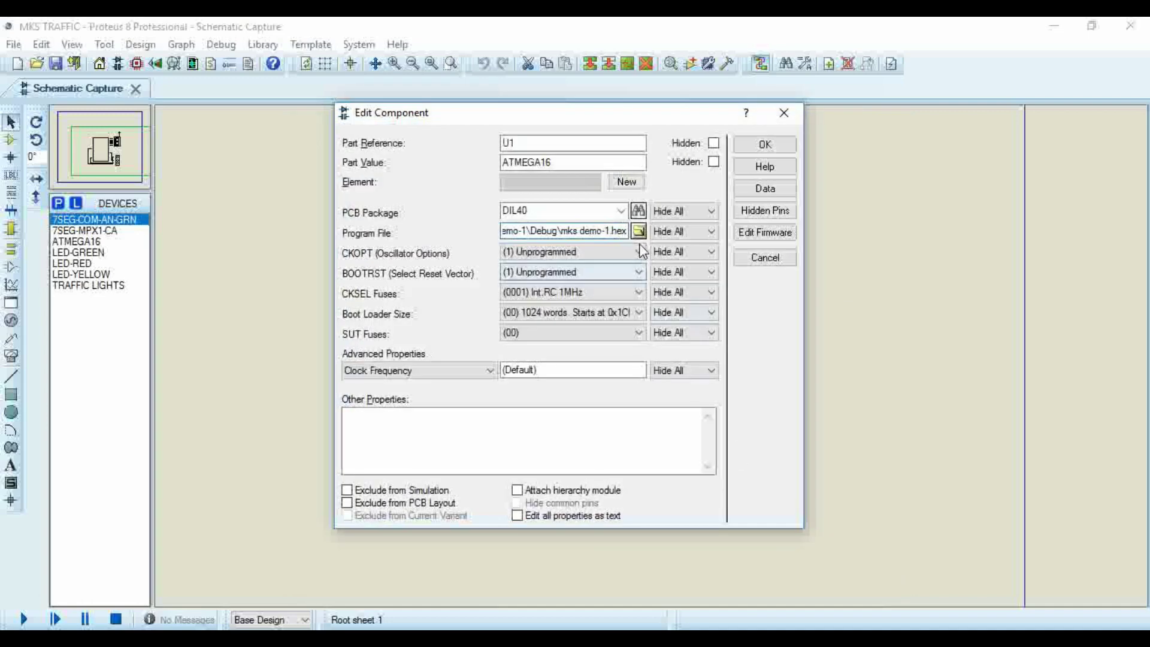
pyautogui.click(765, 144)
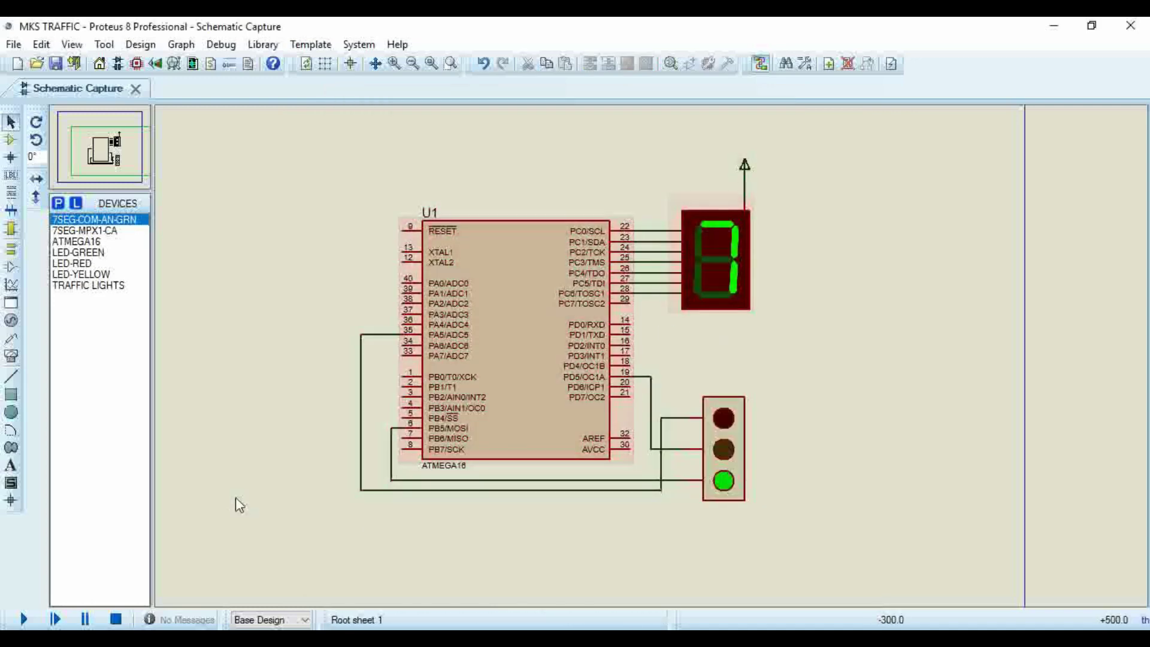
pyautogui.click(26, 619)
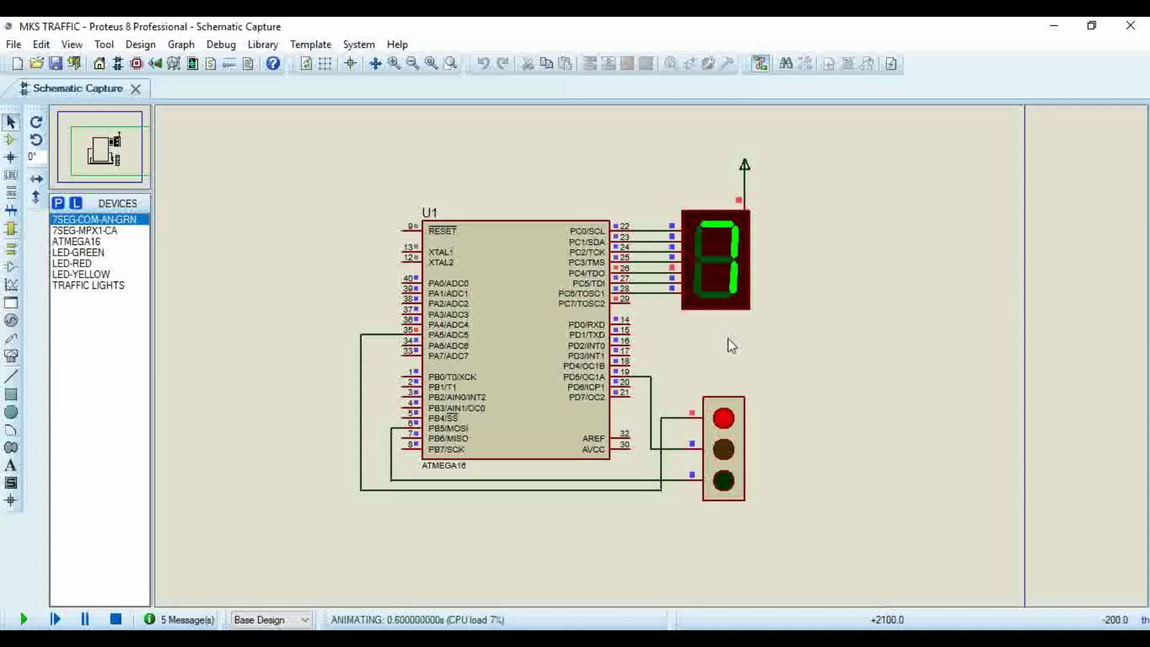